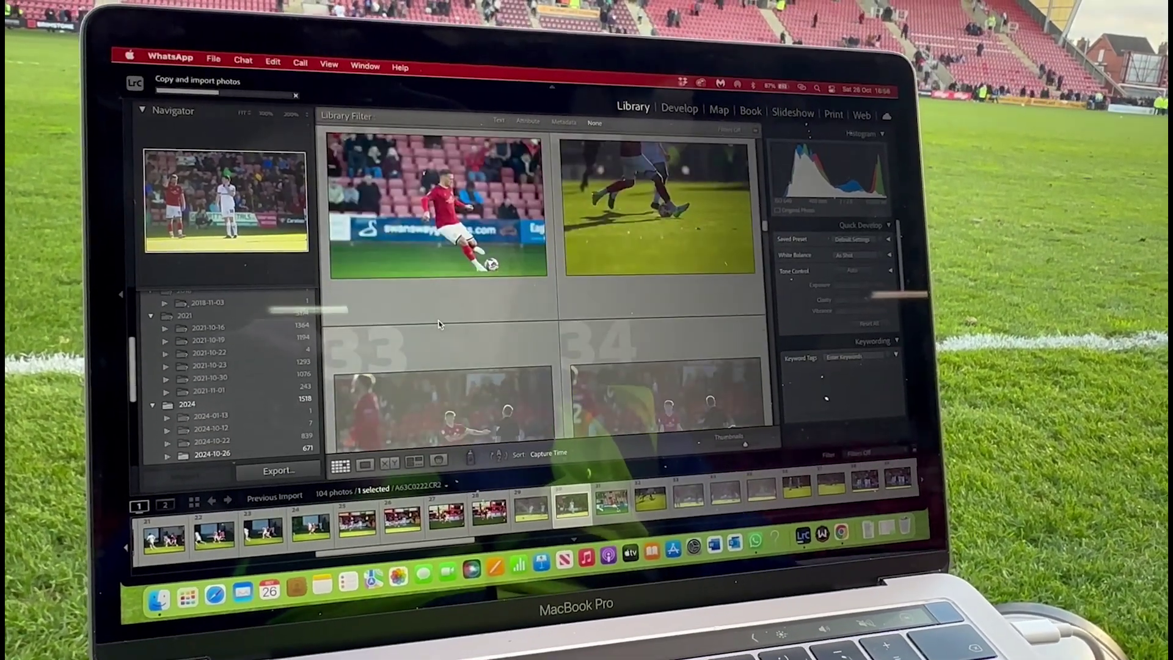
- Find and open the 2024-25 season folder in Finder
scroll(439, 324, "down", 2)
scroll(439, 325, "up", 2)
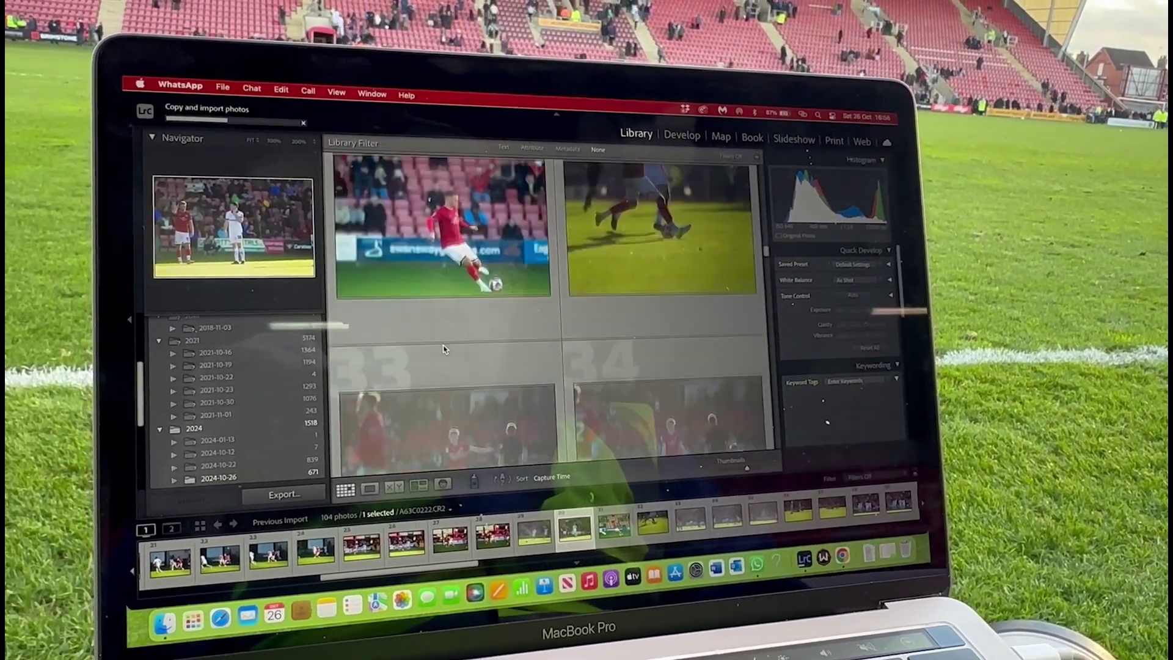
scroll(445, 348, "down", 4)
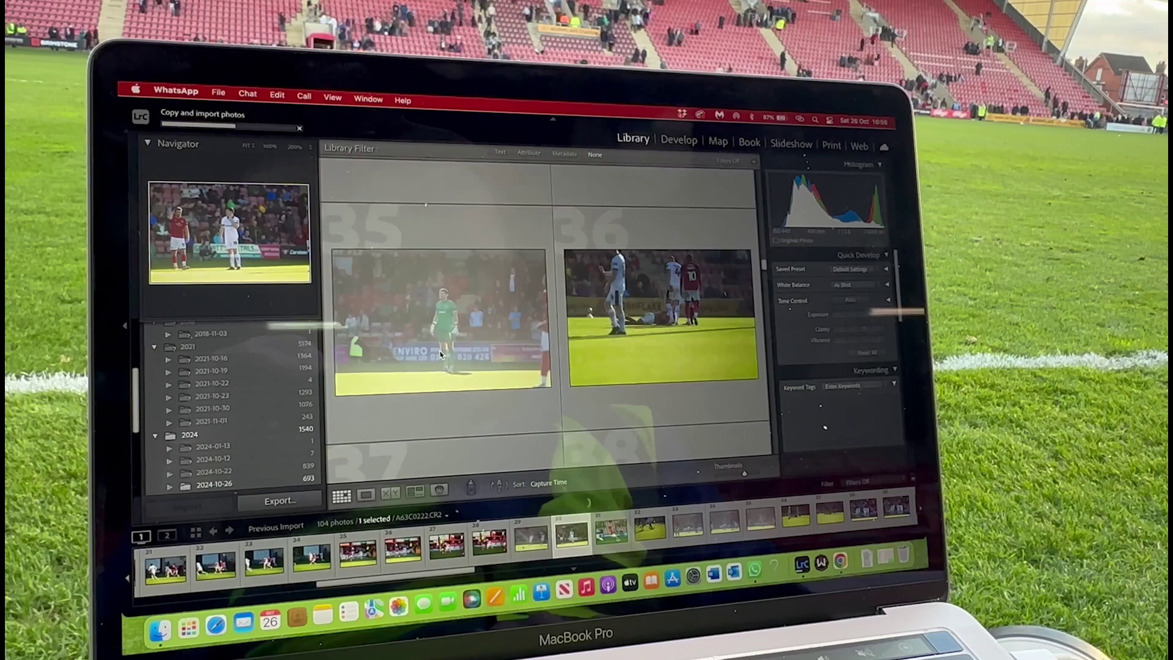
scroll(441, 354, "down", 4)
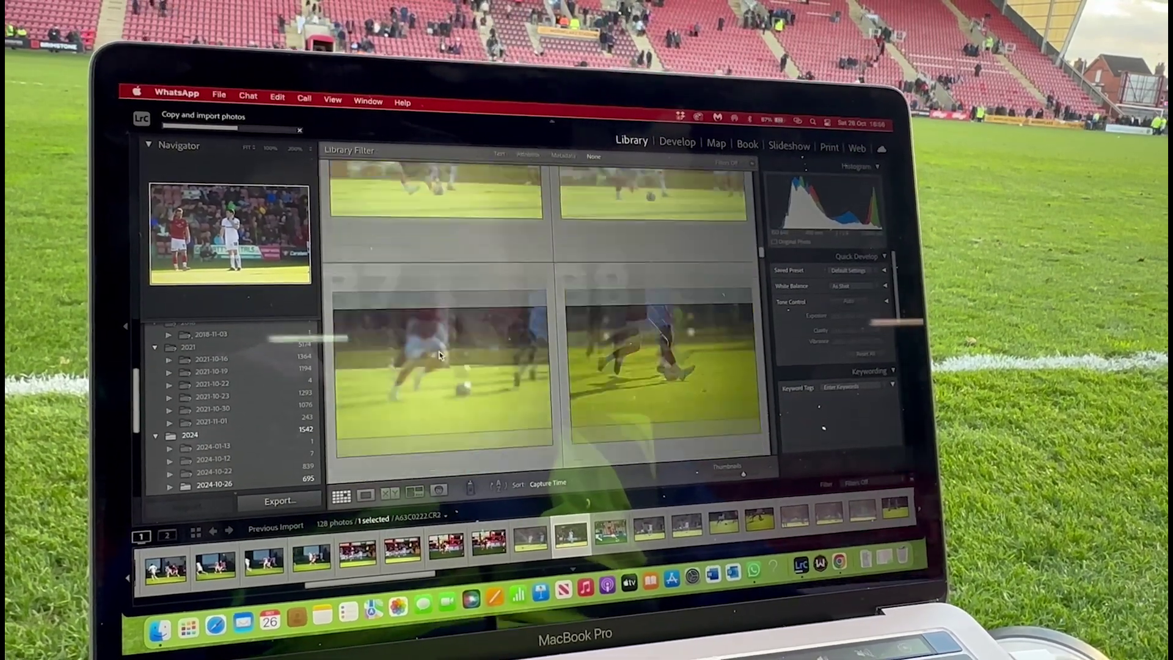
scroll(440, 355, "down", 6)
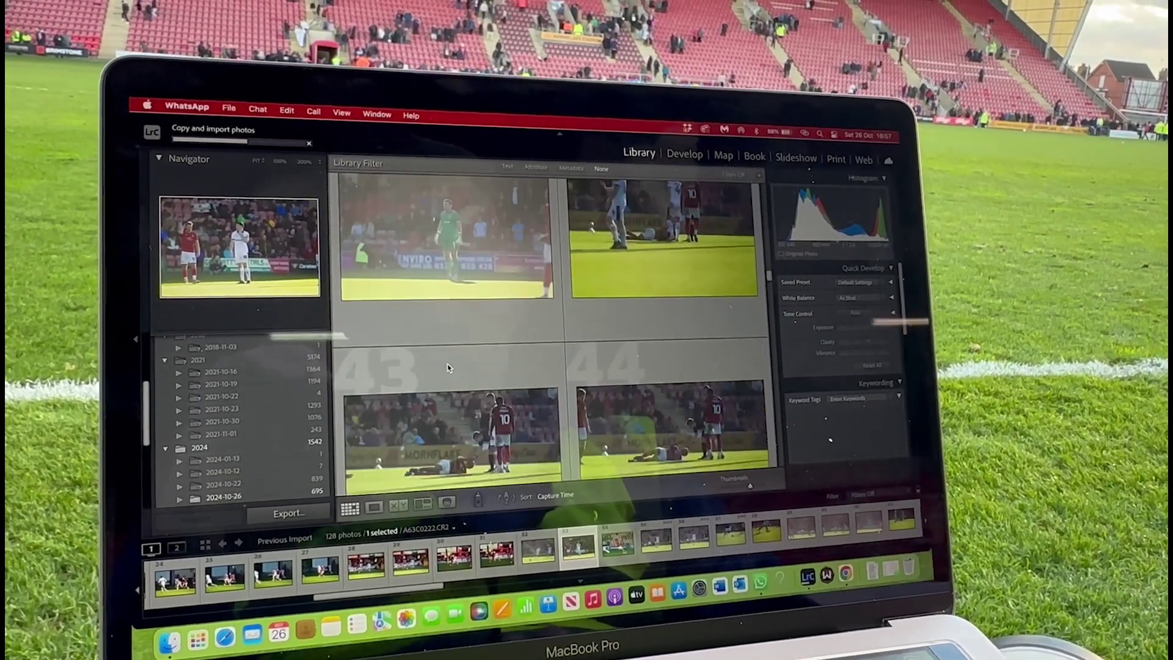
scroll(450, 367, "down", 6)
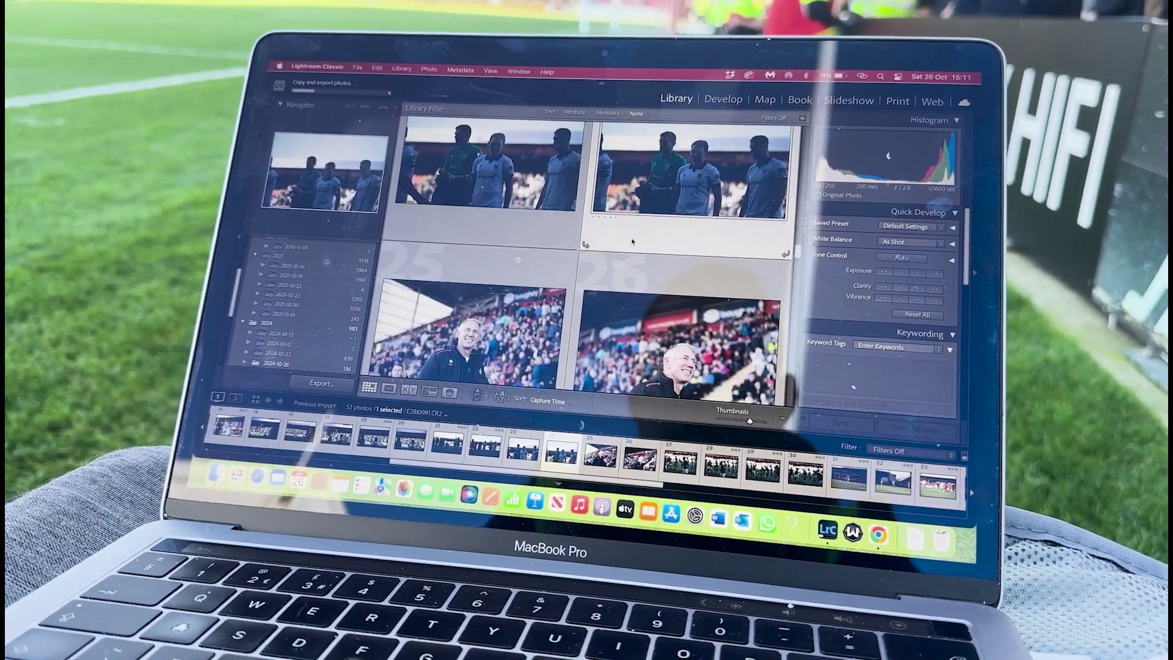
scroll(632, 241, "down", 10)
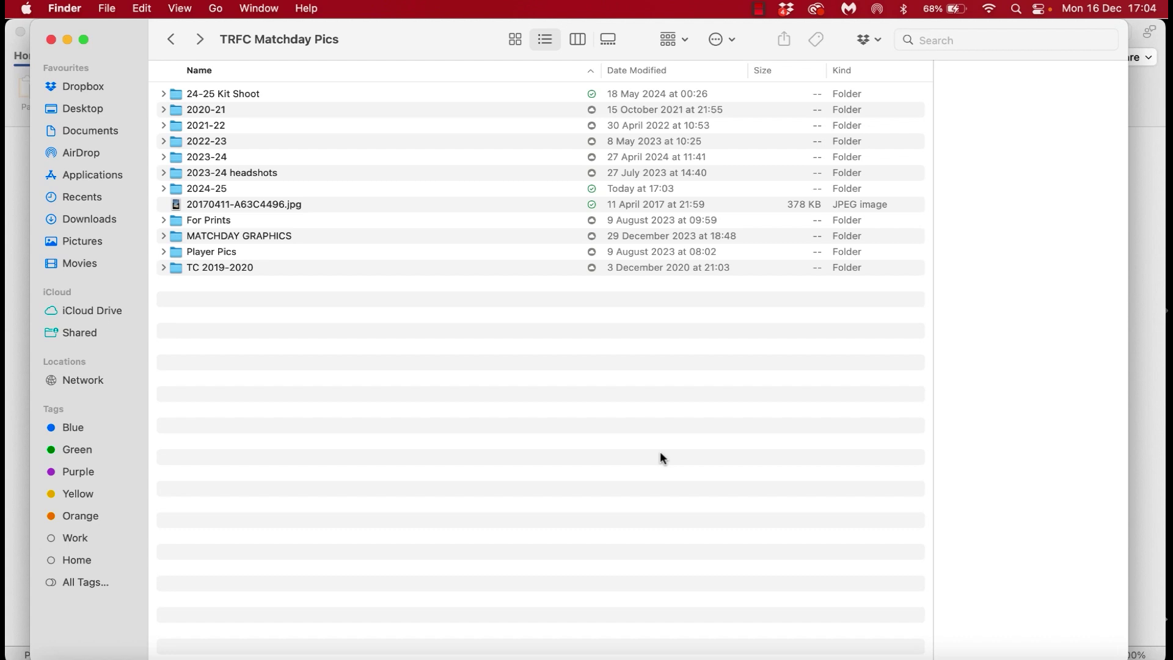
left_click(253, 194)
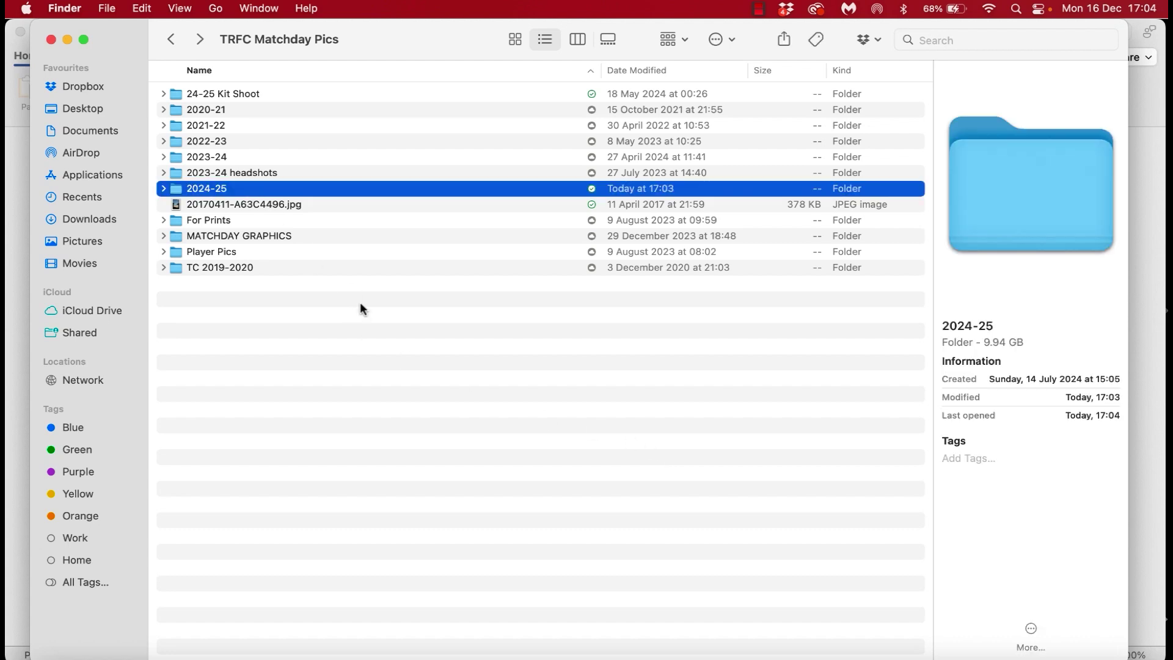
key("super+Down")
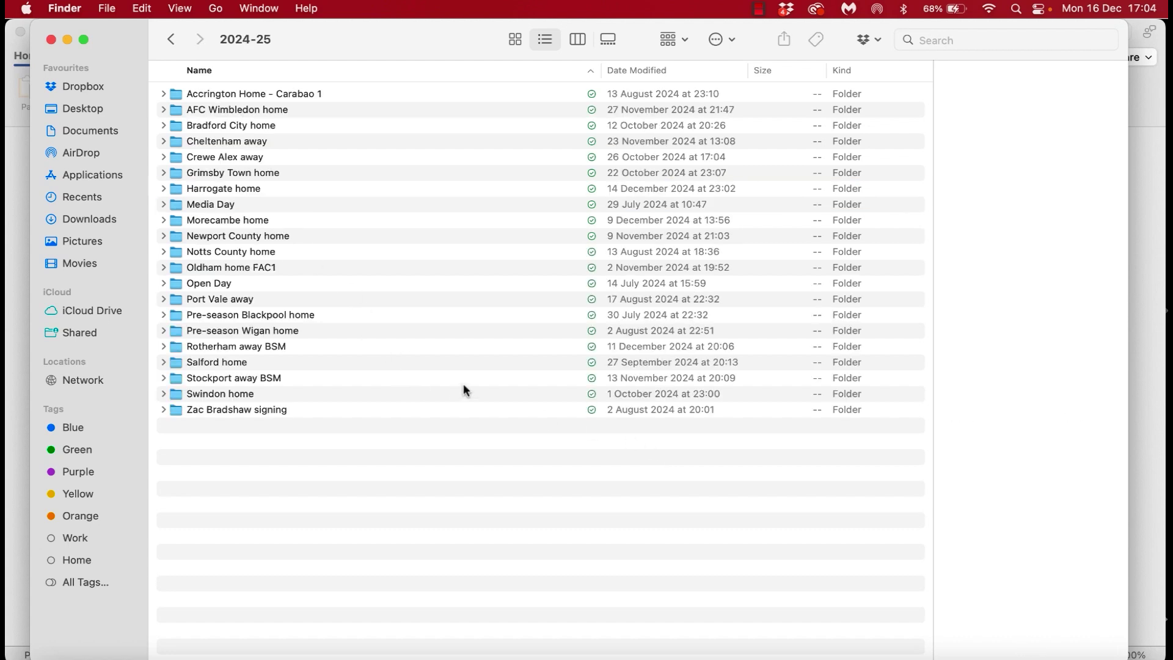
- Create a new folder named 'Accrington home' inside 2024-25
right_click(481, 492)
left_click(520, 398)
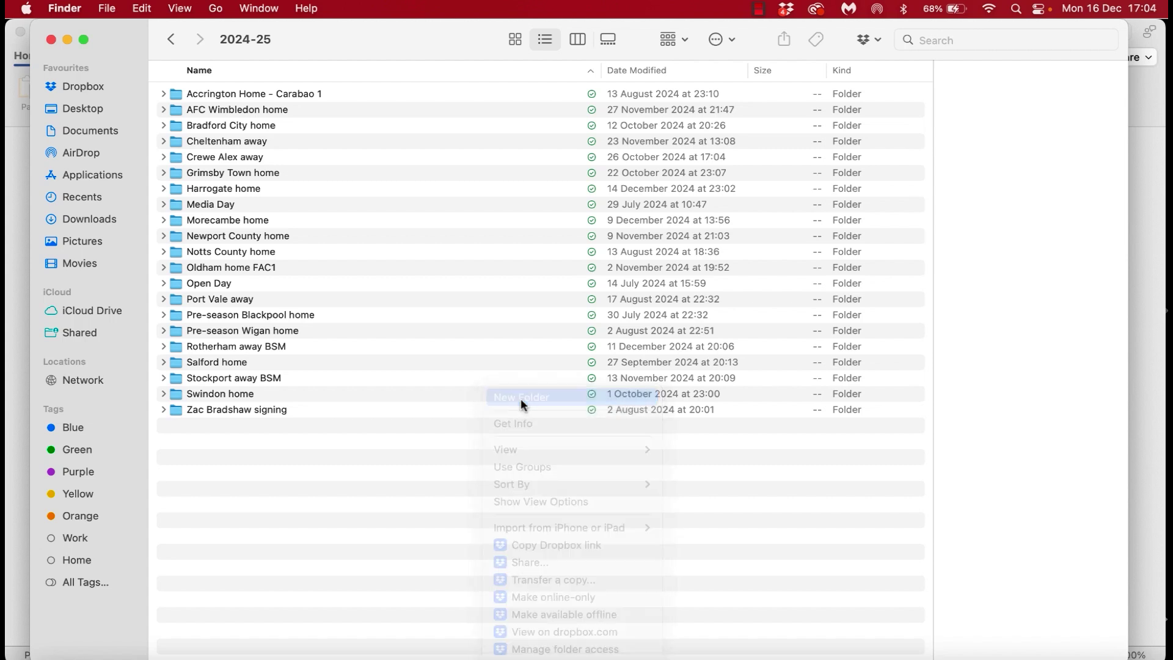
type("Accrington")
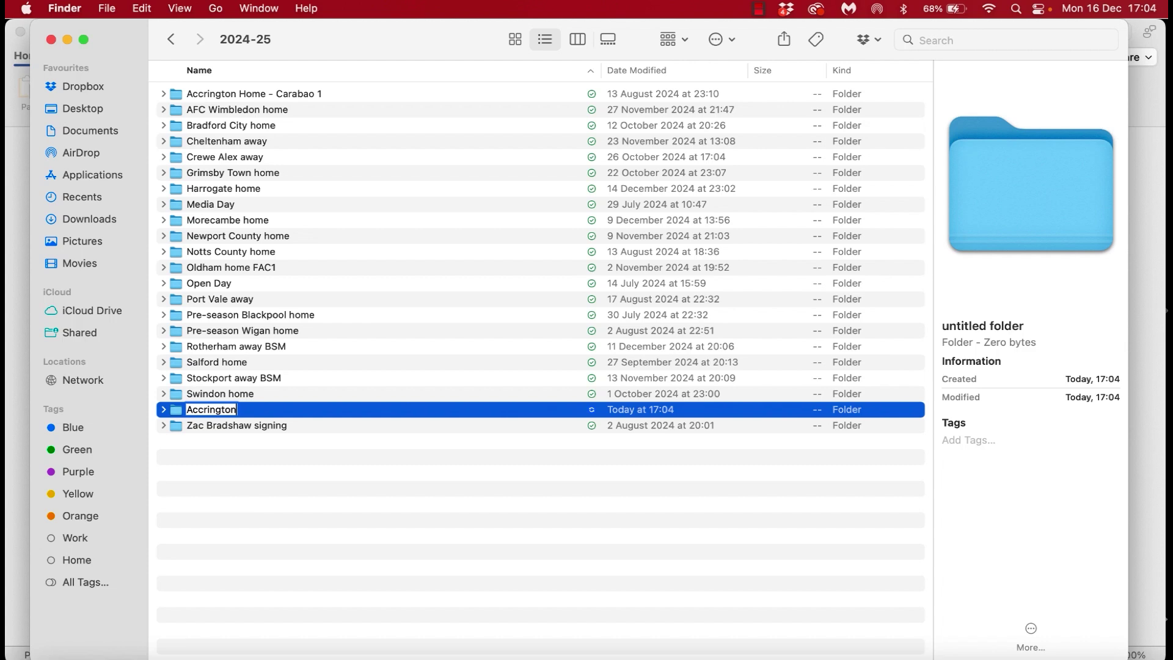
type(" home")
key("Return")
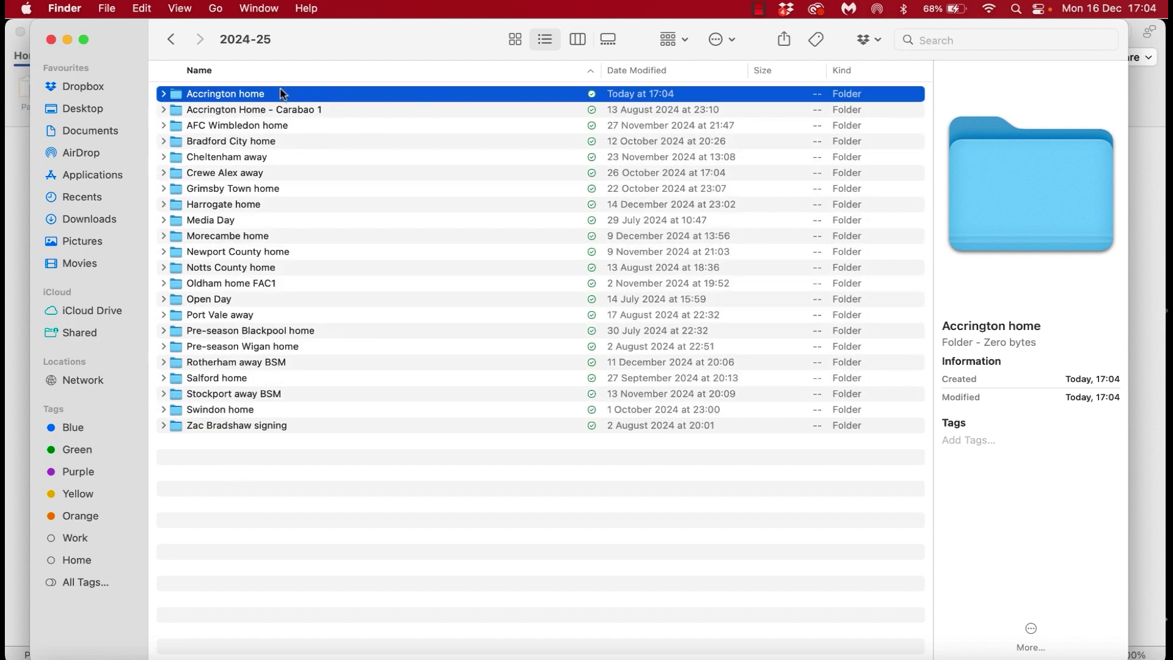
- Inside Accrington home, create a 'social' subfolder, then go back to 2024-25
double_click(283, 93)
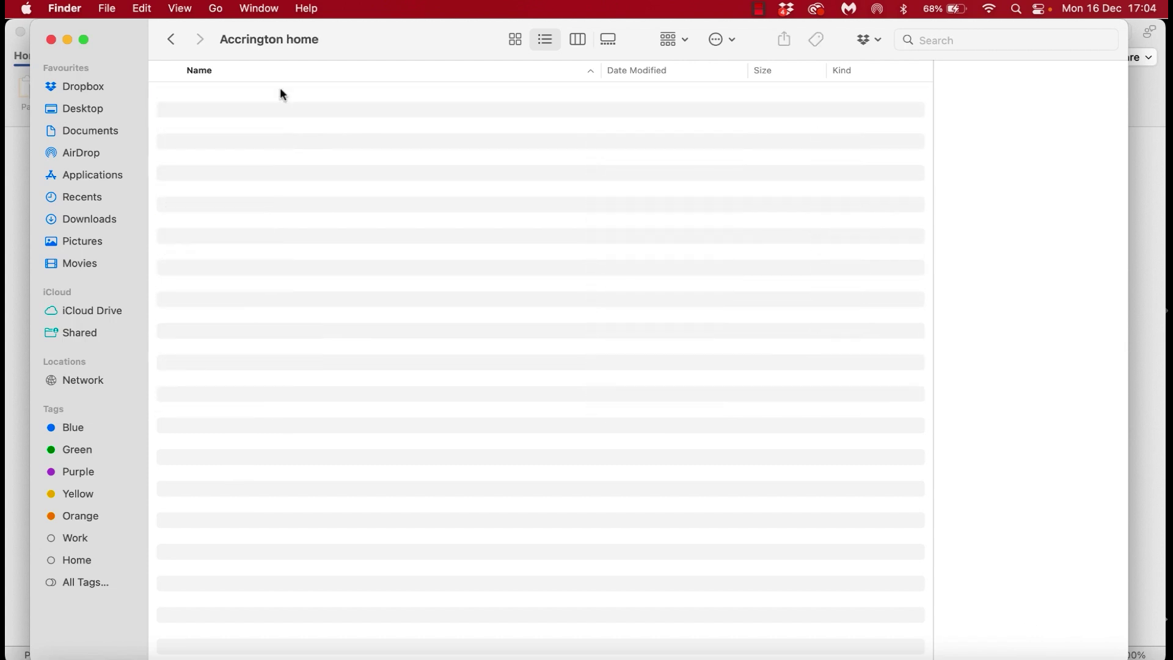
right_click(329, 214)
left_click(341, 223)
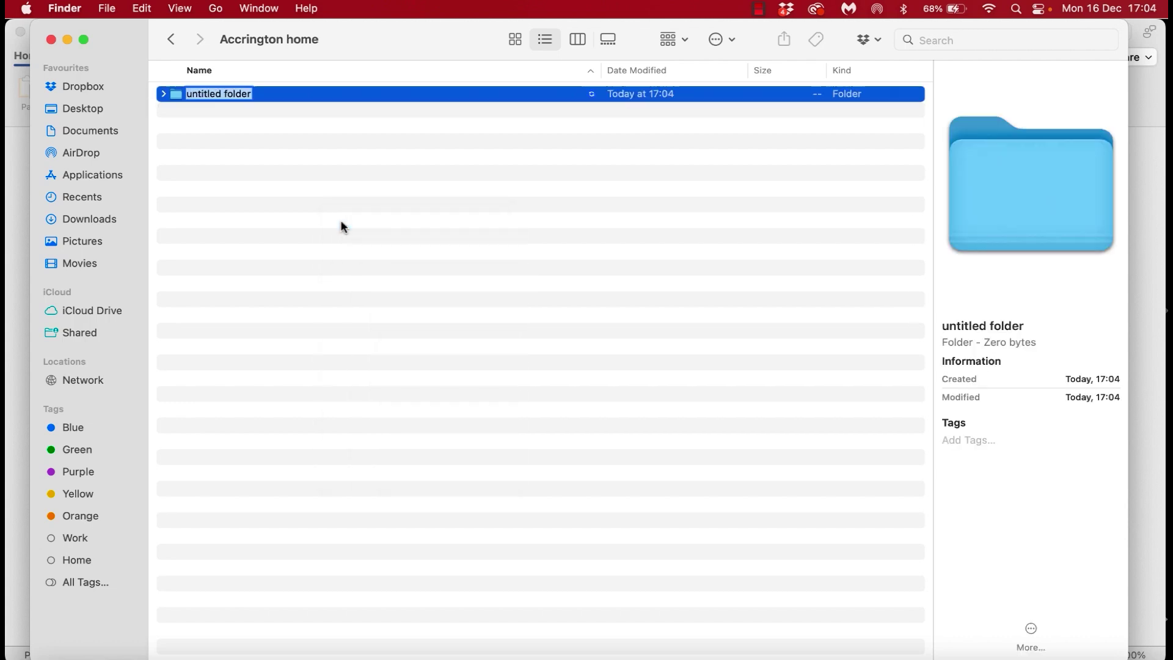
type("social")
key("Return")
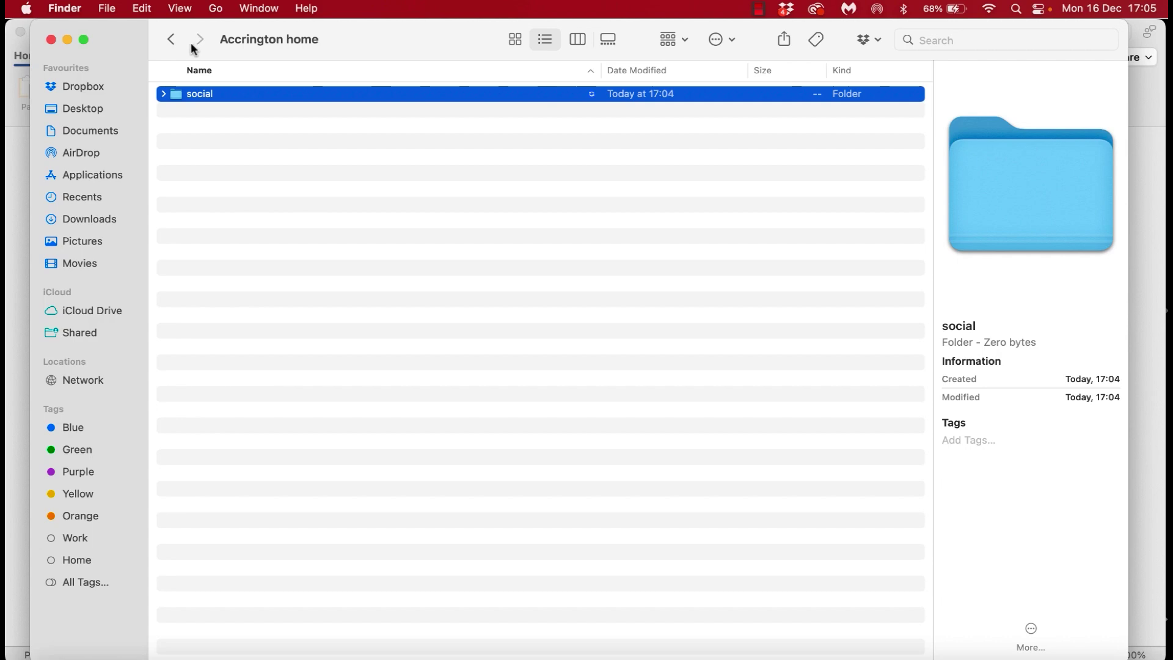
left_click(172, 41)
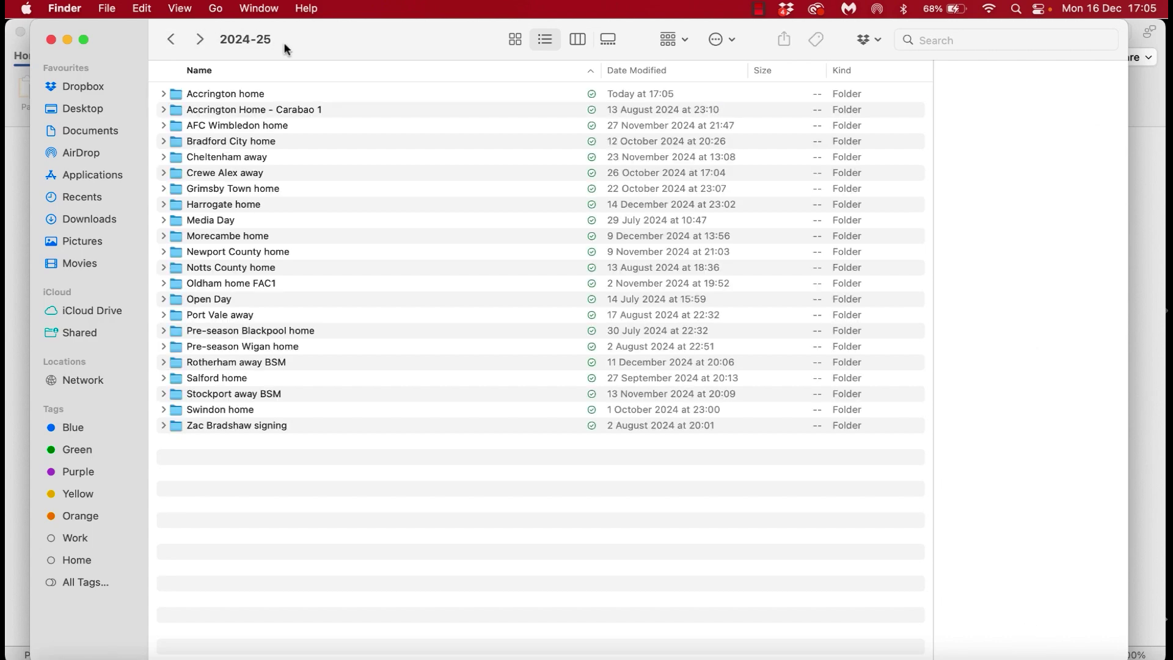
- Open the Harrogate home folder and show its contents as large icons
left_click(298, 208)
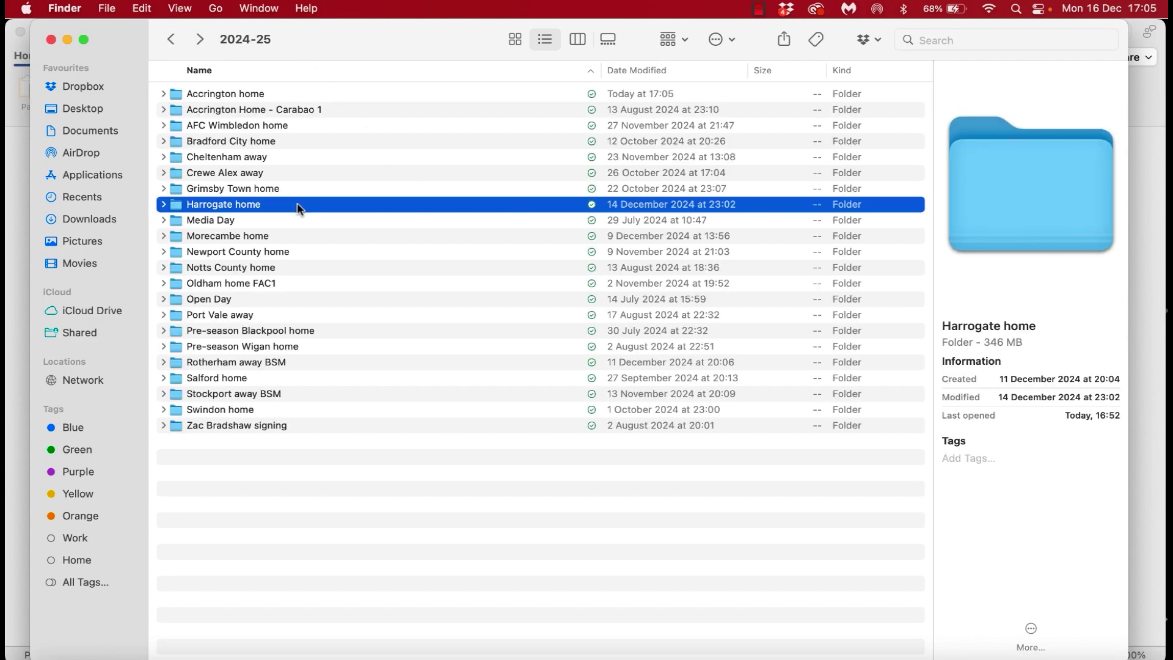
double_click(298, 208)
left_click(515, 39)
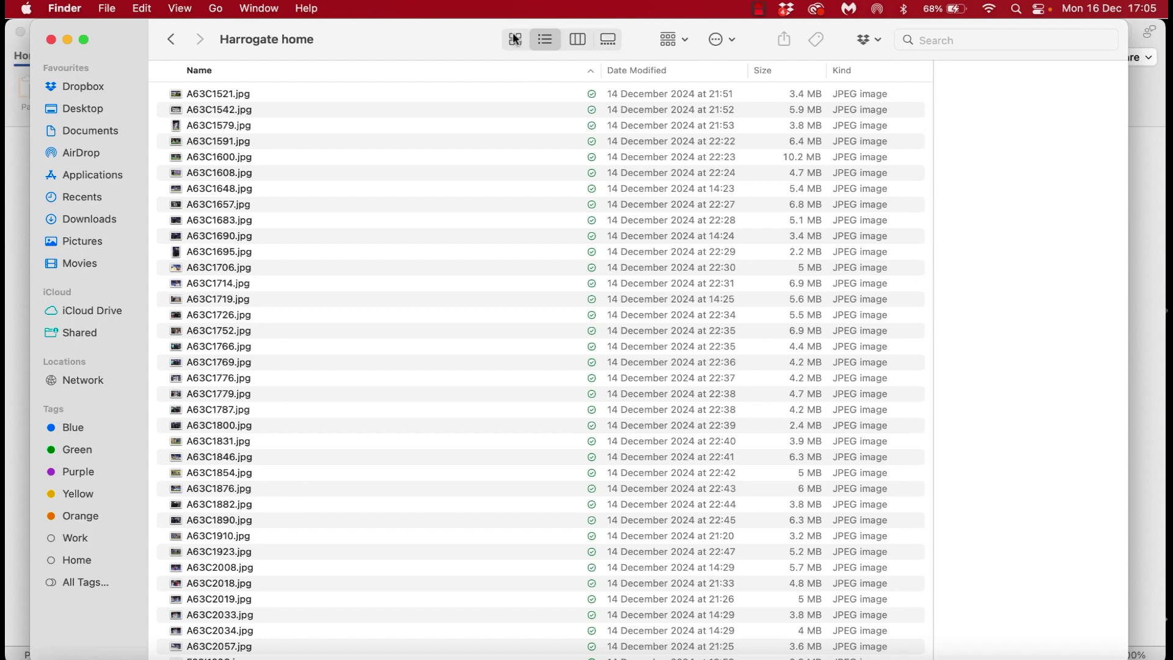
scroll(474, 336, "down", 20)
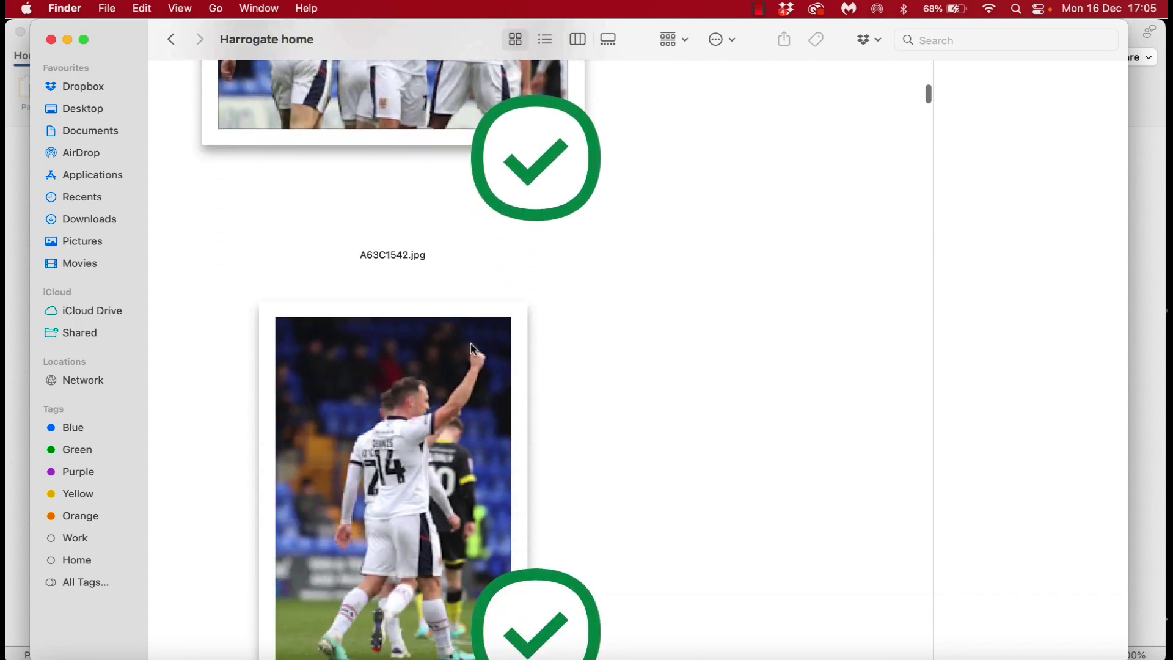
scroll(471, 343, "up", 15)
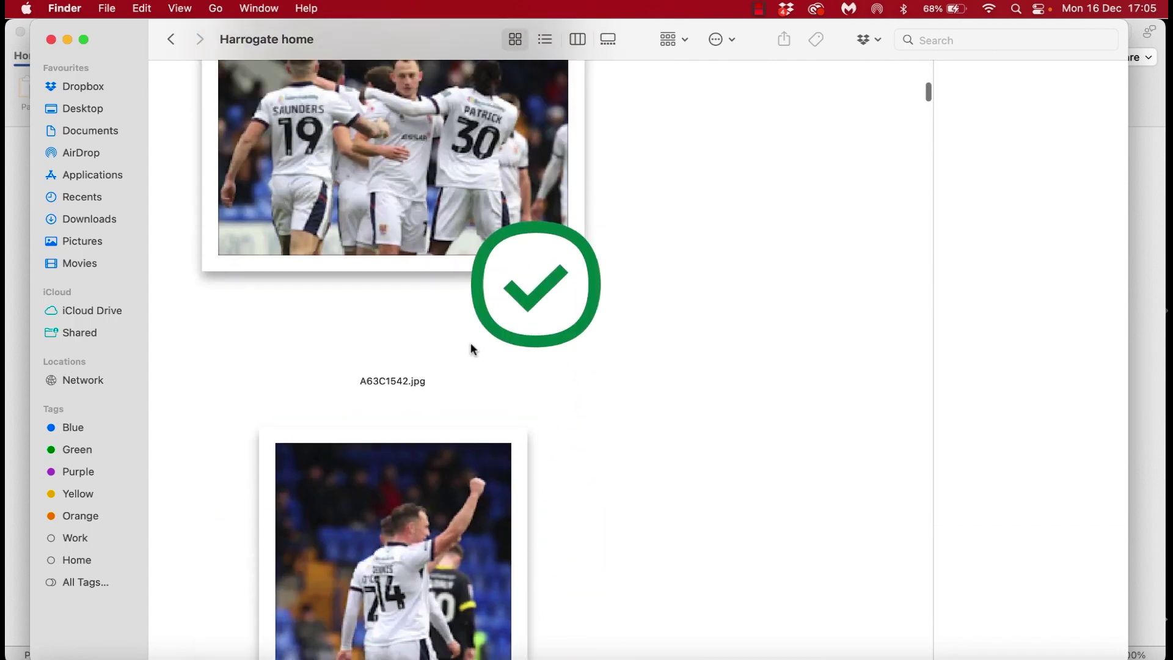
scroll(471, 348, "up", 1)
- View A63C1542.jpg at full size in Preview, then close it
left_click(471, 367)
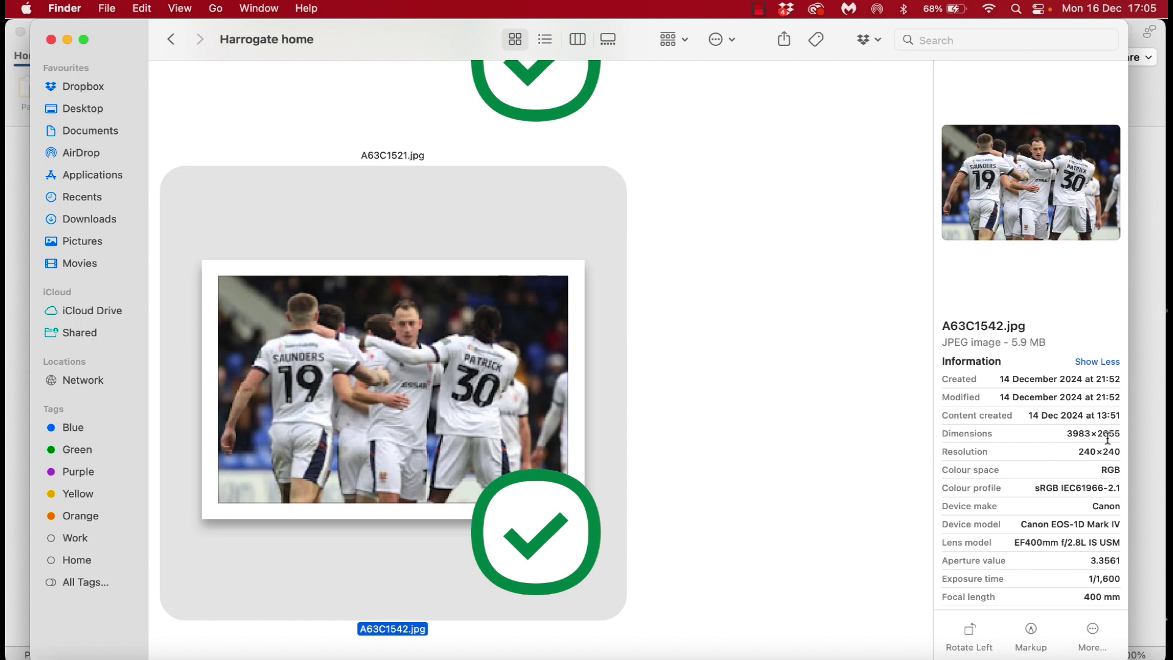
double_click(449, 317)
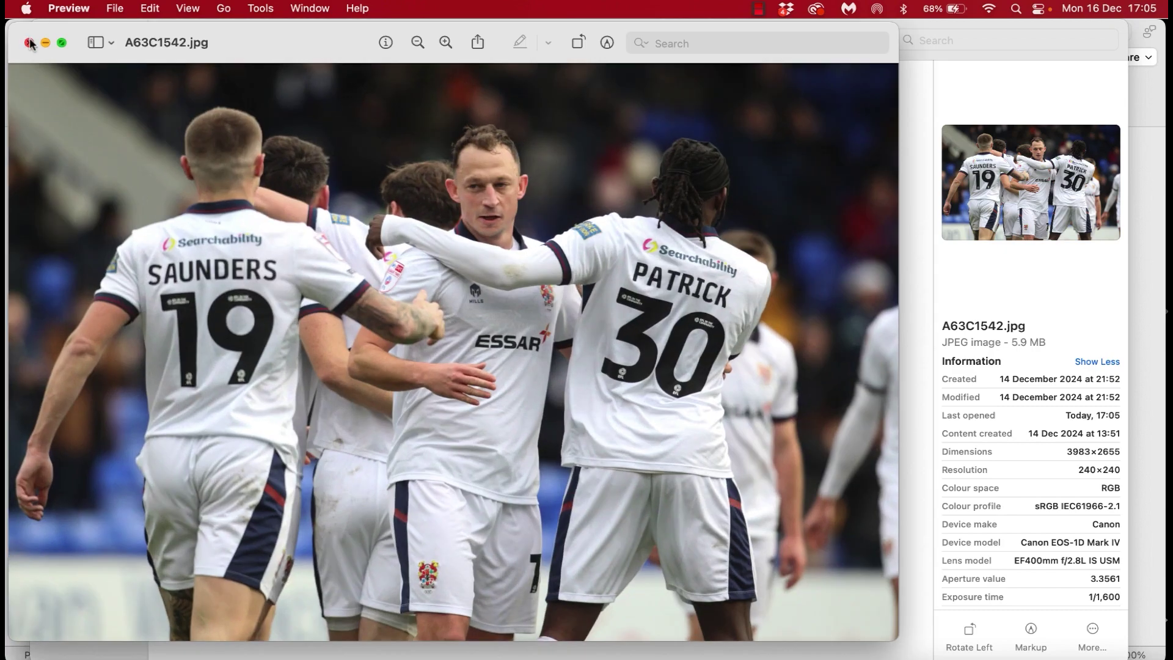
left_click(29, 42)
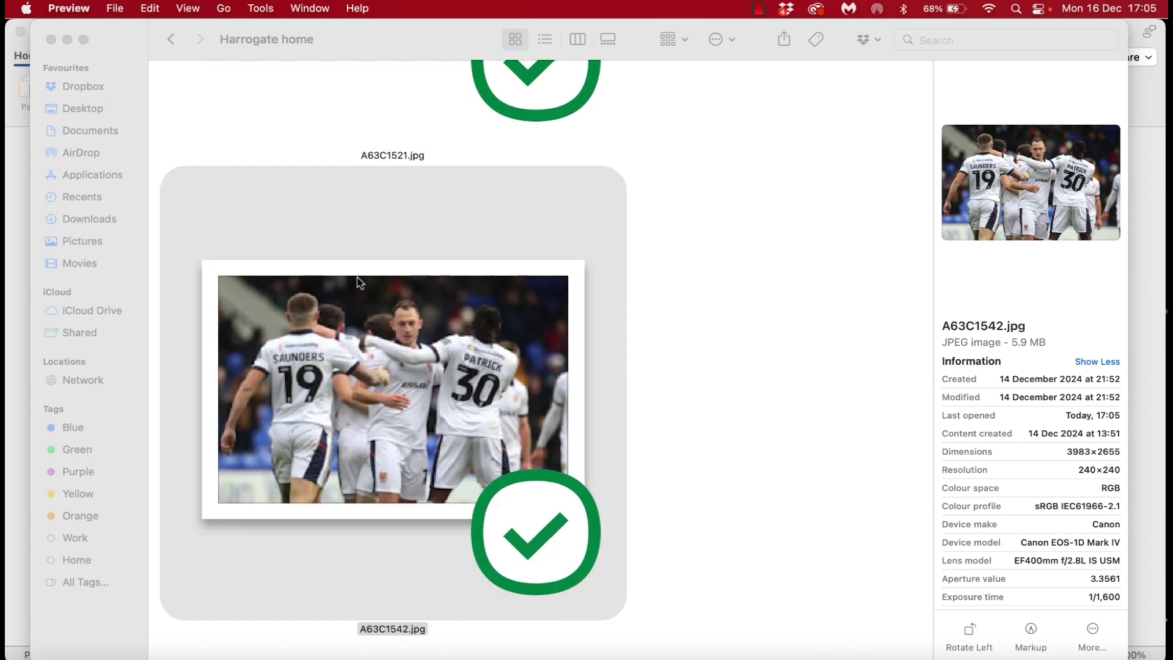
scroll(357, 281, "up", 10)
scroll(367, 244, "up", 2)
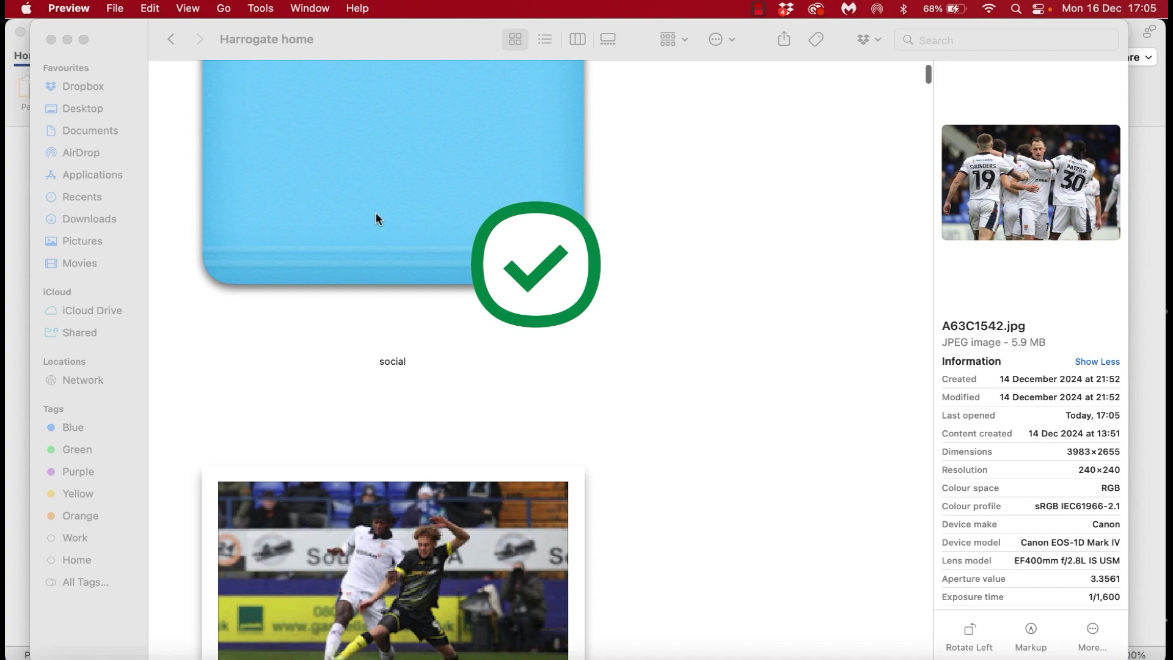
- In Harrogate home's social folder, preview the 1920×1280 A63C1542.jpg, then close Preview
double_click(375, 211)
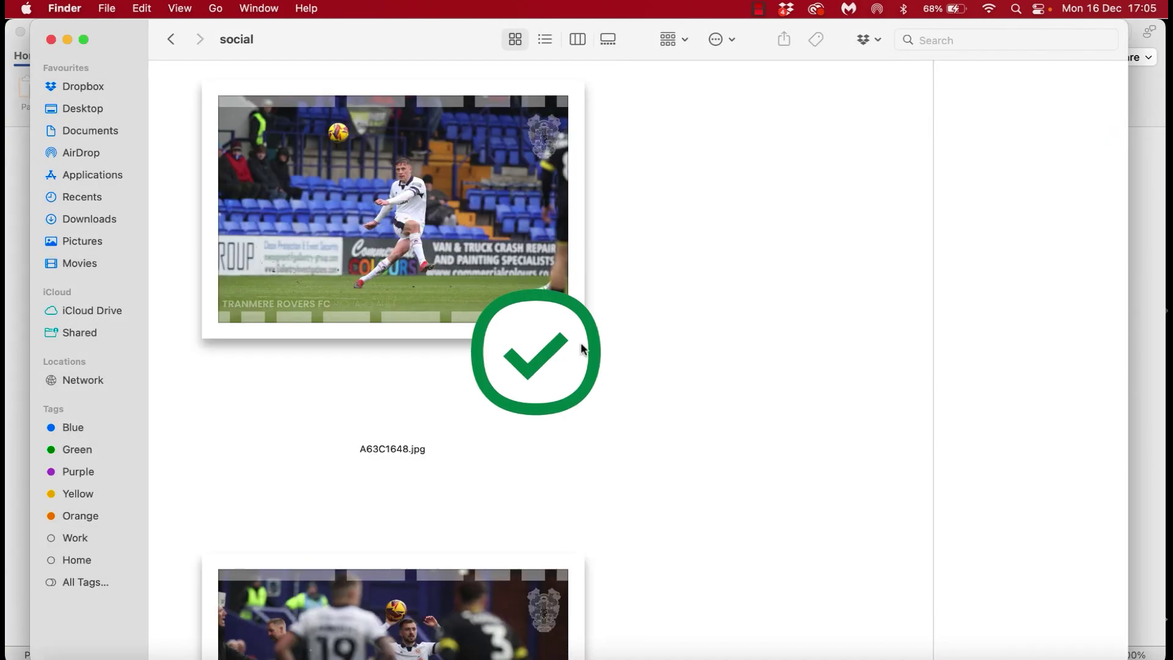
scroll(563, 342, "down", 15)
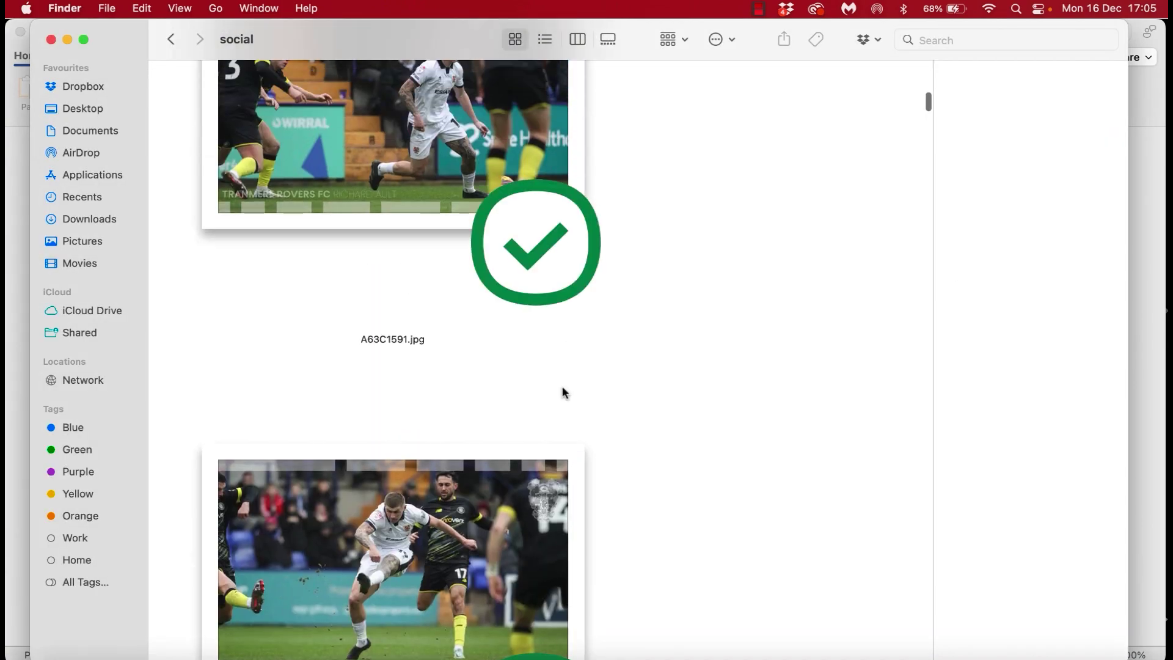
scroll(563, 393, "down", 20)
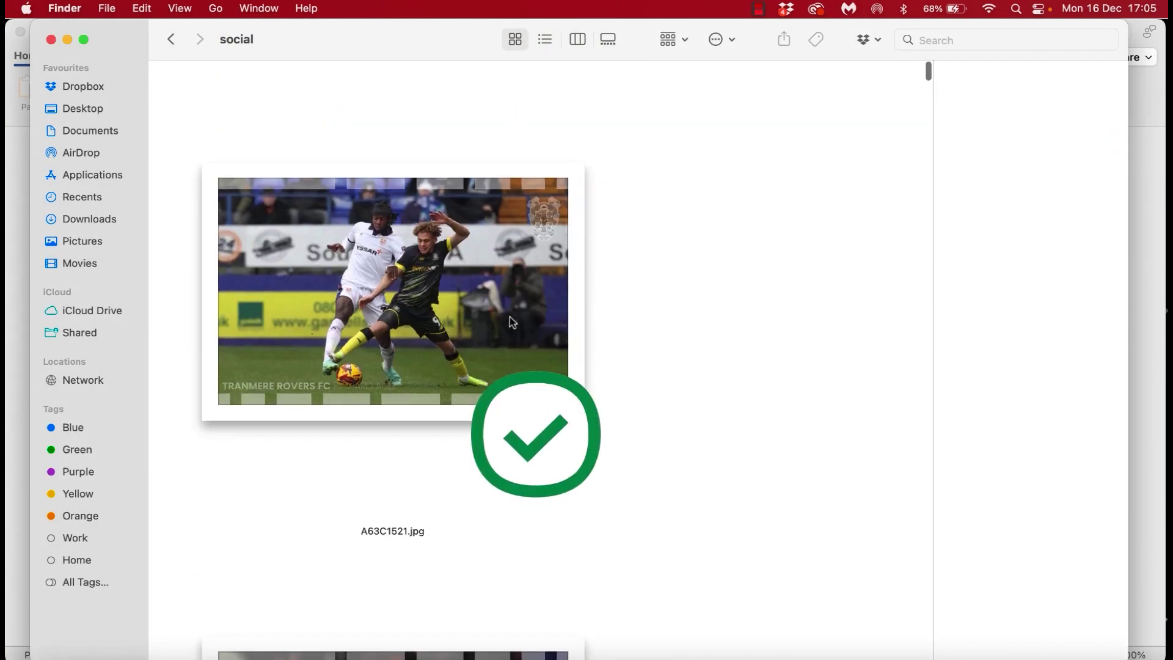
scroll(512, 322, "down", 8)
left_click(608, 405)
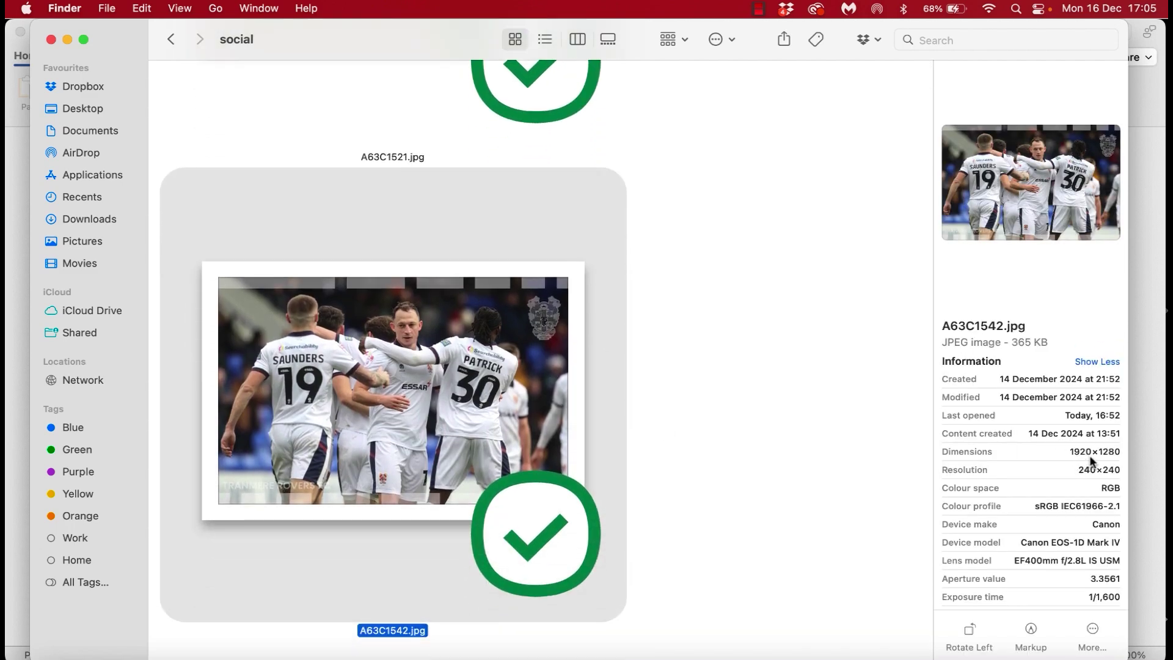
double_click(424, 385)
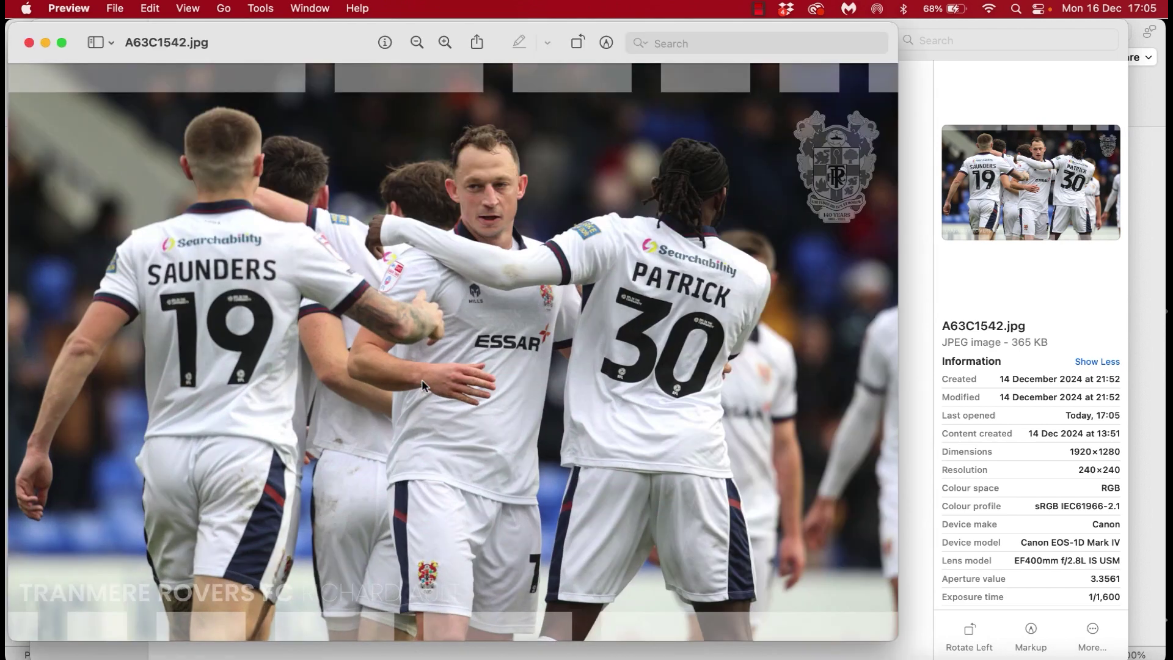
left_click(29, 42)
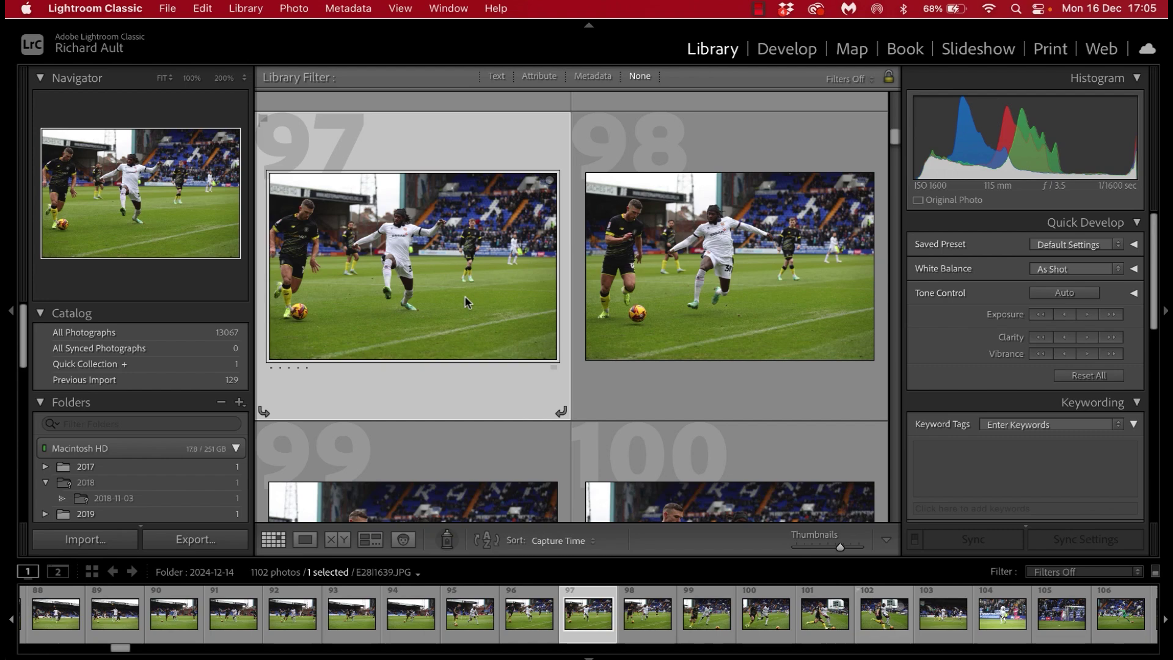
left_click(168, 8)
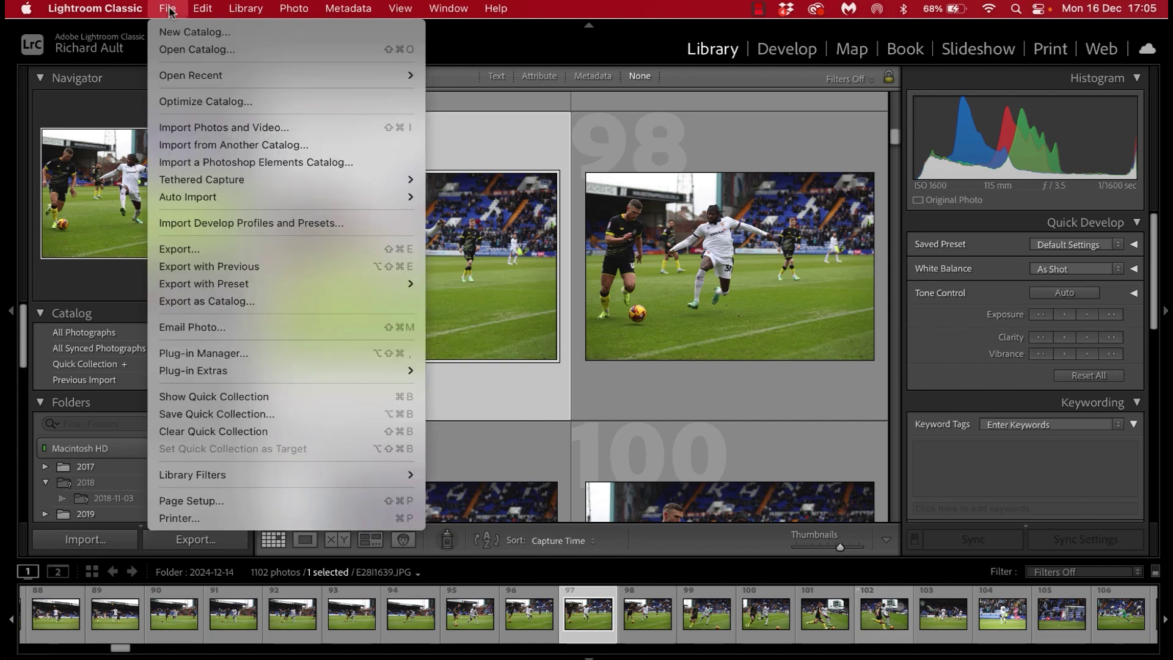
left_click(264, 249)
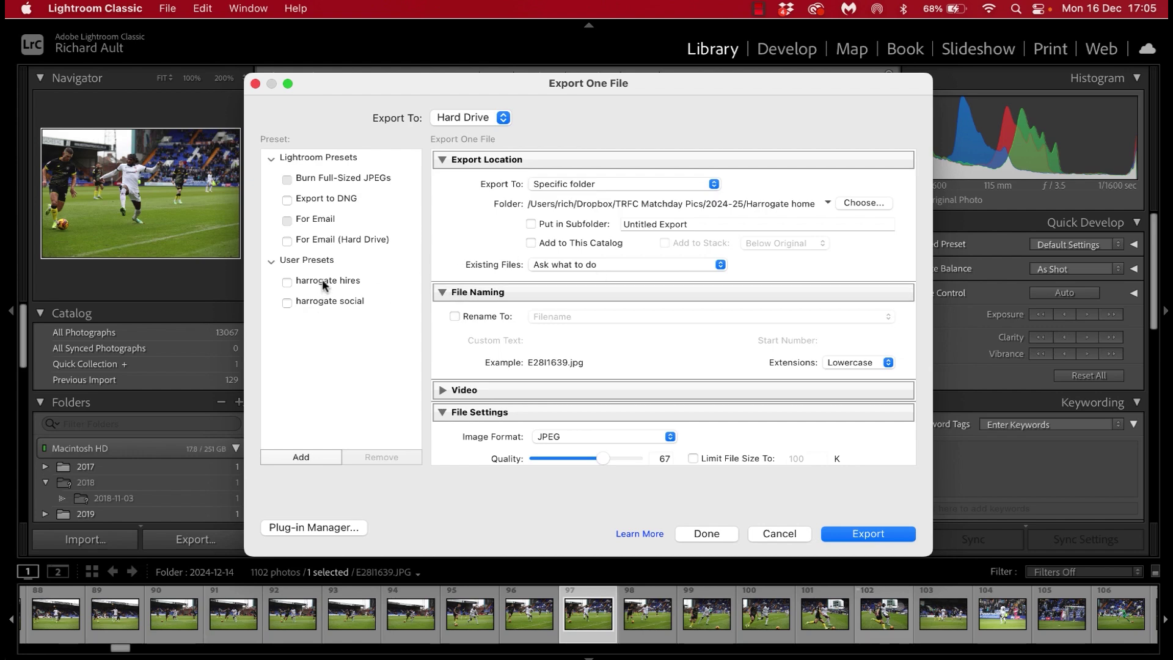
scroll(696, 392, "down", 1)
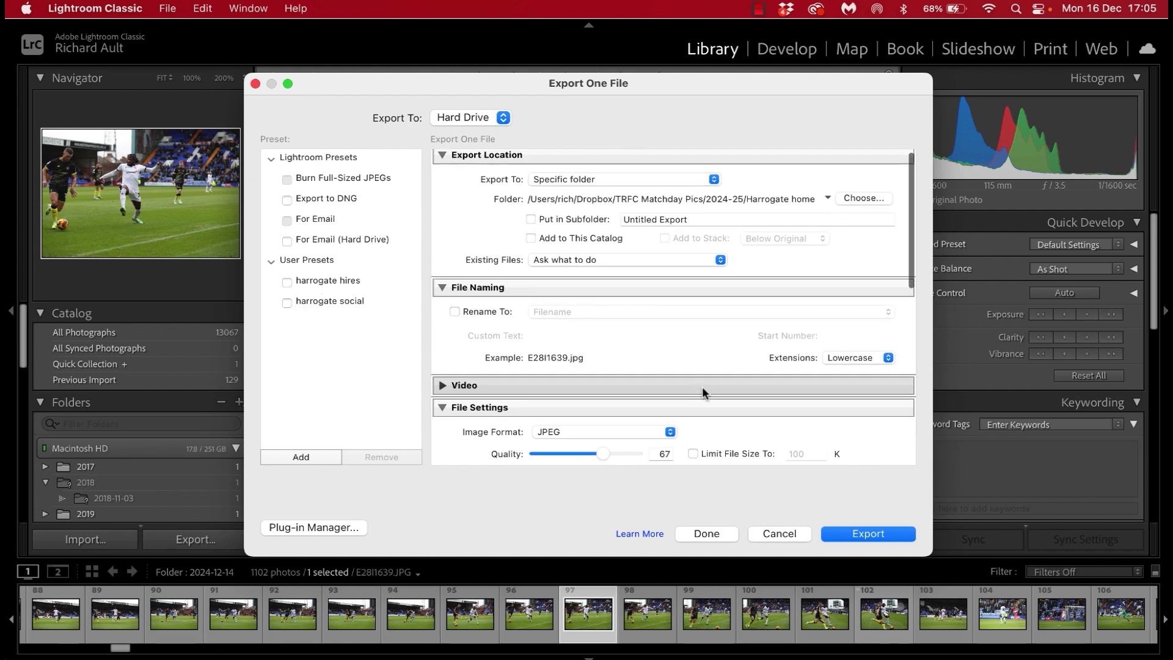
scroll(678, 388, "up", 1)
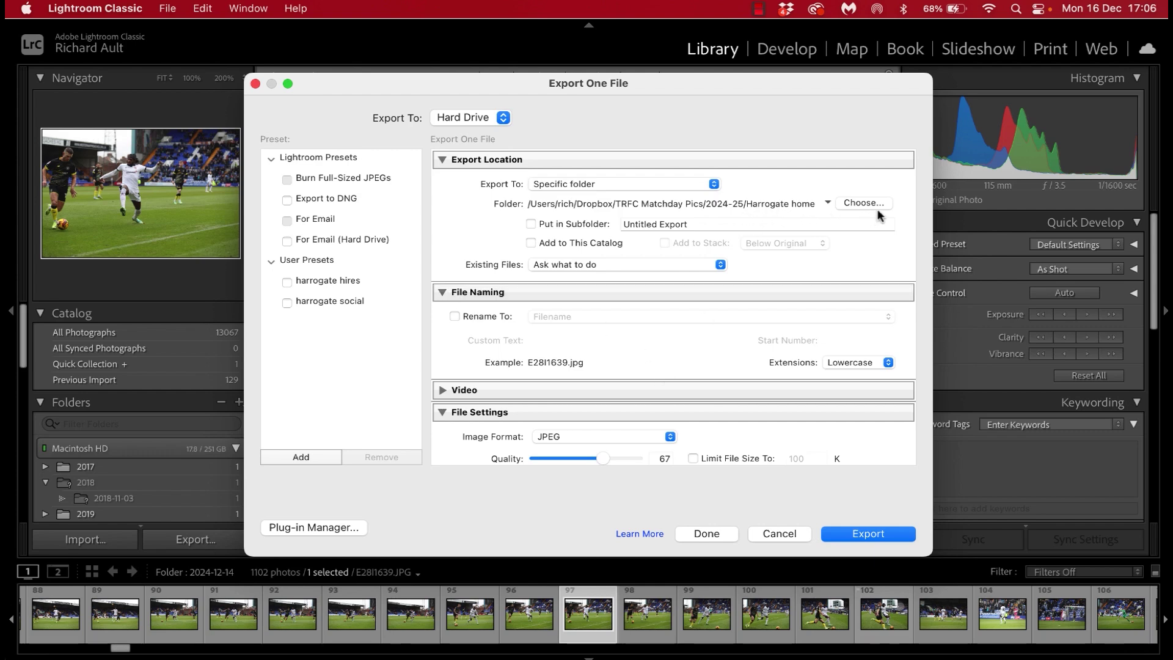
scroll(695, 386, "down", 1)
scroll(694, 386, "up", 1)
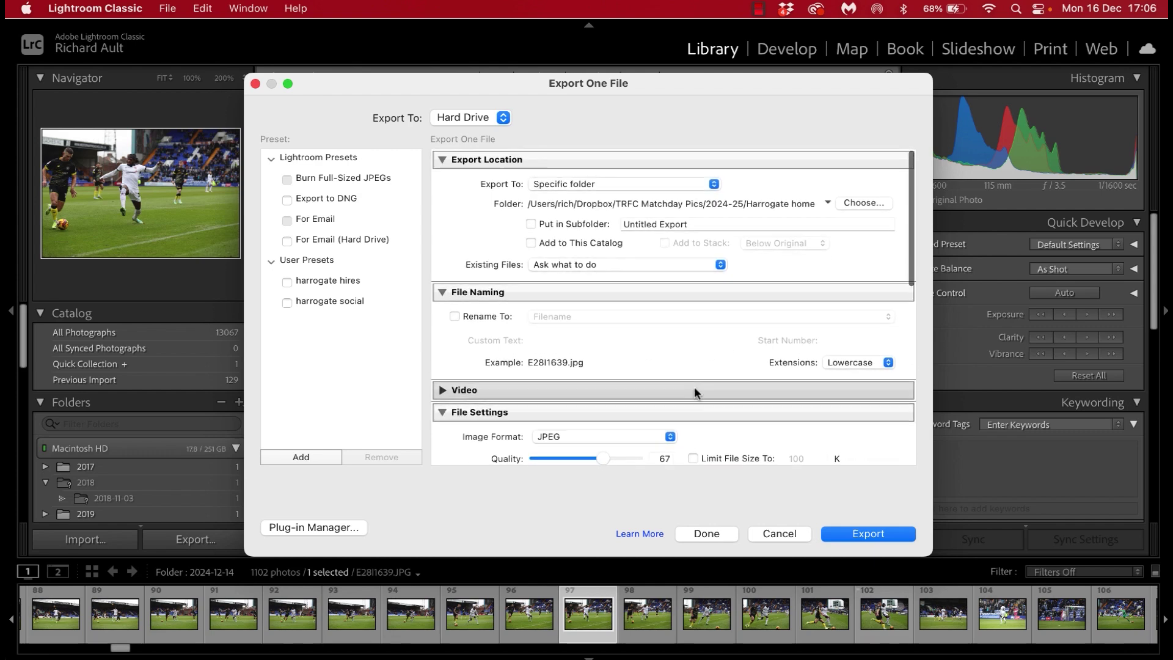
- Load the 'harrogate social' preset and review its settings, keeping the TRFC 2024-25 watermark
left_click(362, 302)
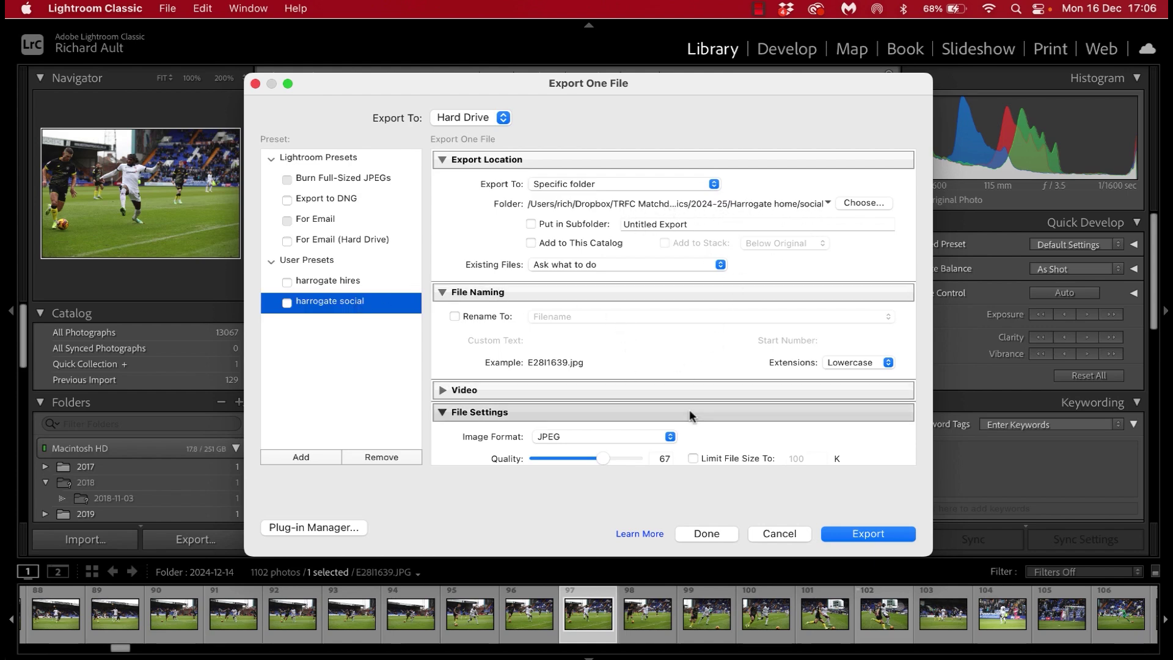
scroll(688, 411, "down", 5)
scroll(688, 411, "down", 5)
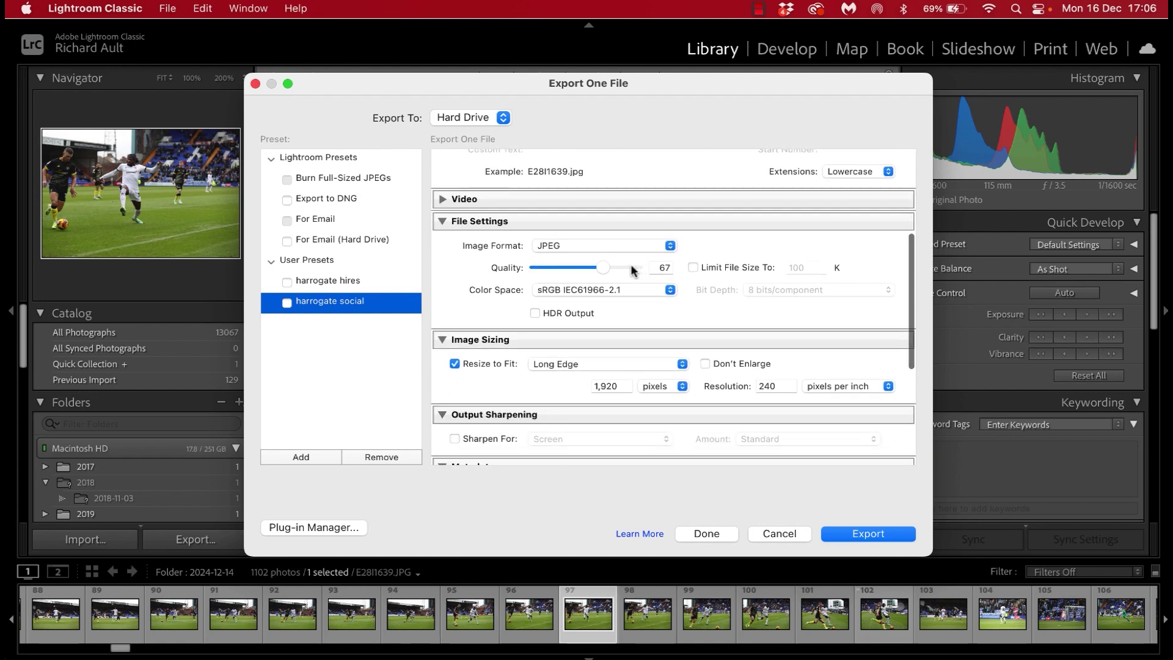
scroll(750, 359, "down", 4)
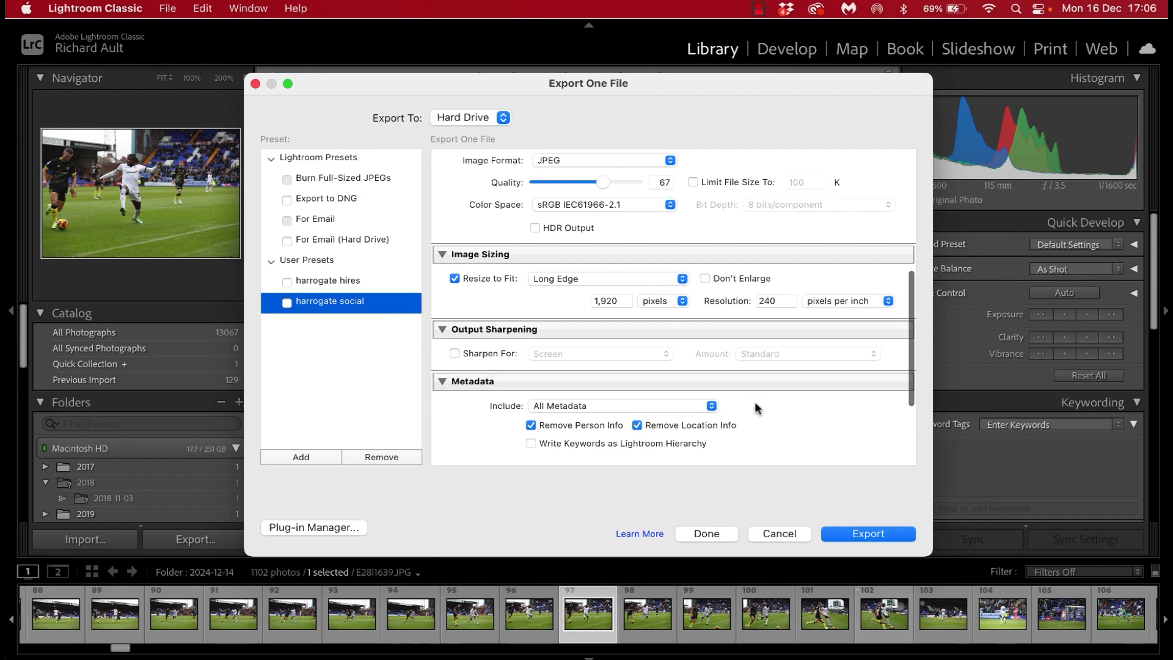
scroll(756, 408, "down", 6)
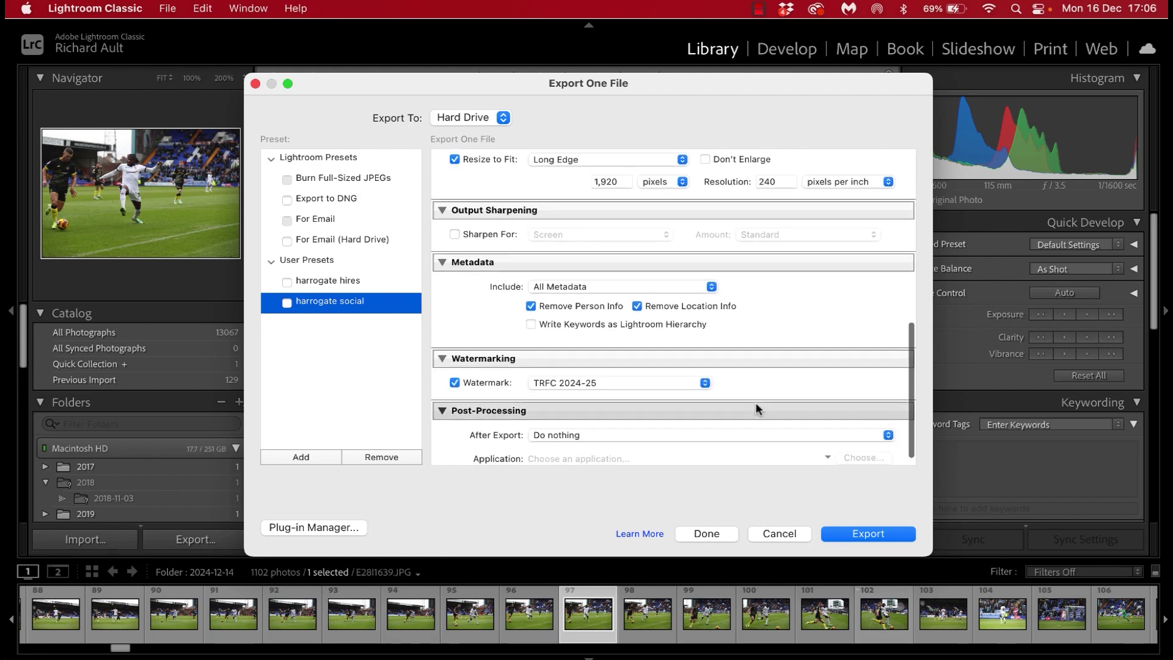
left_click(677, 376)
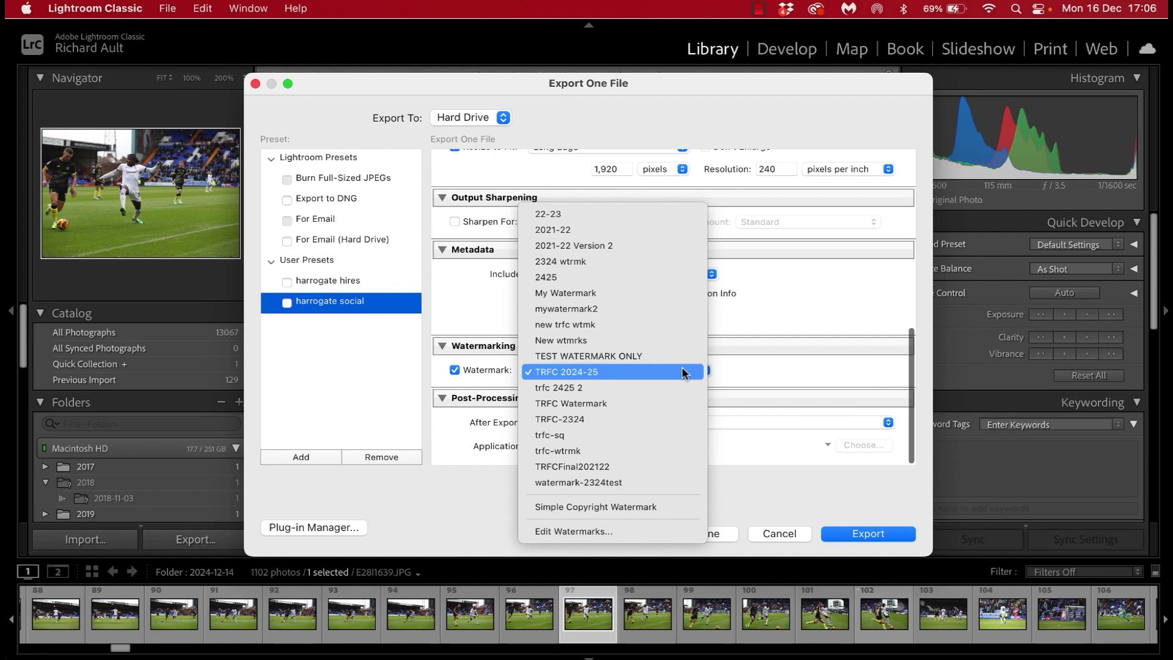
left_click(754, 365)
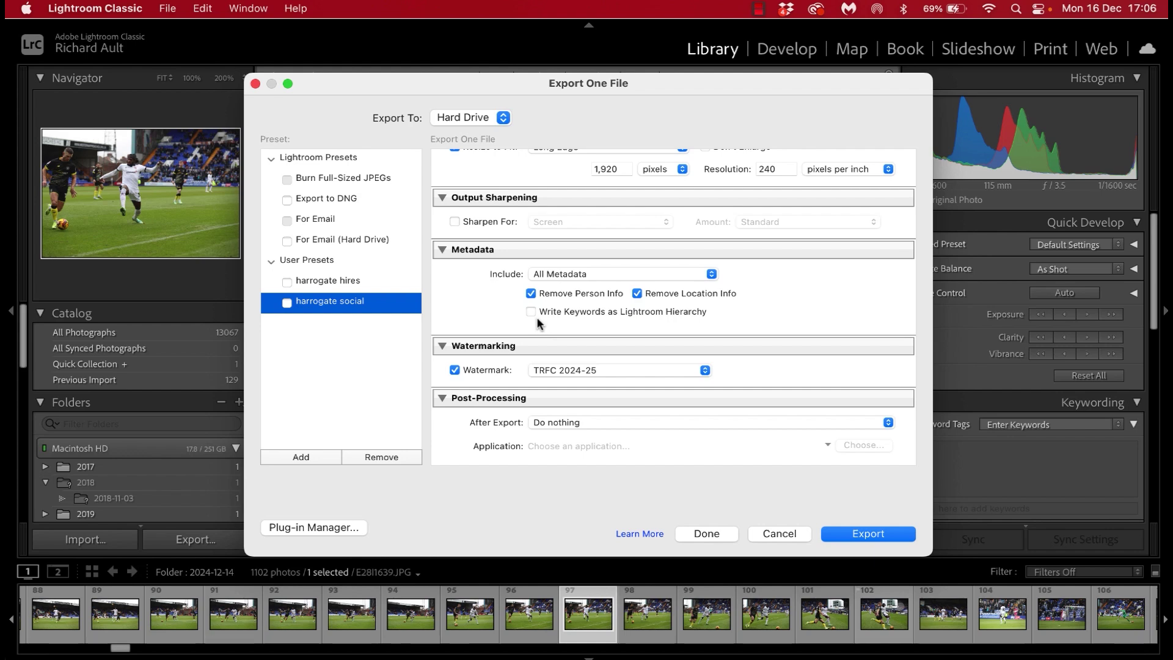
scroll(538, 321, "up", 10)
- Load 'harrogate hires', export to 2024-25/Accrington home, and start a preset named 'Accrington hires'
left_click(394, 282)
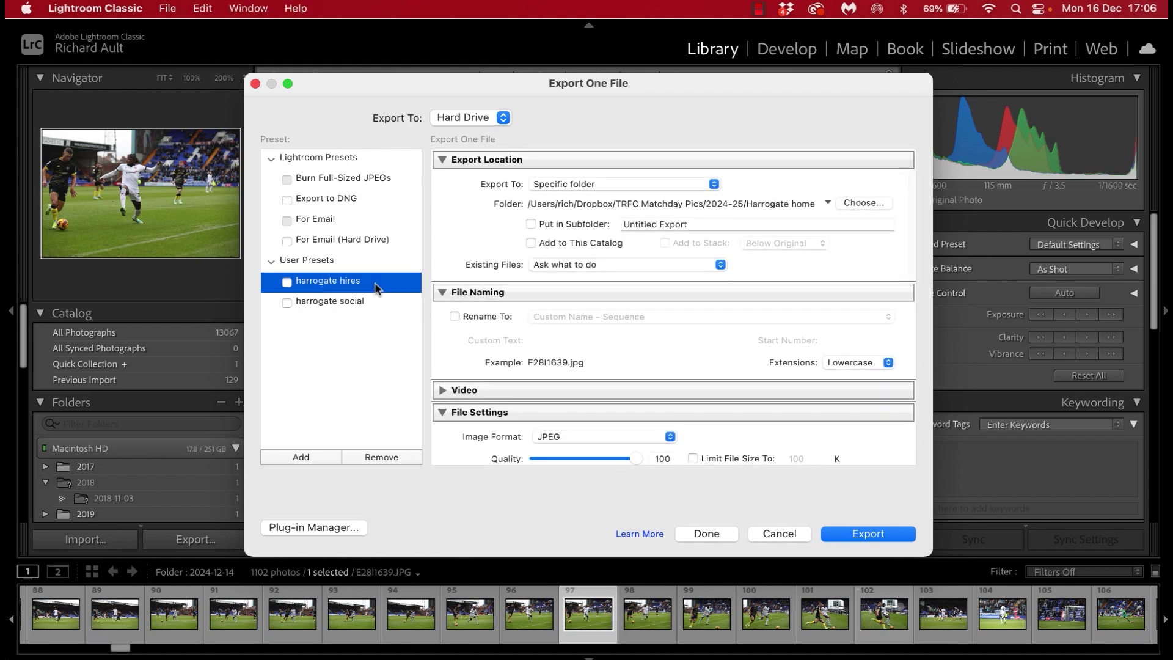
left_click(856, 202)
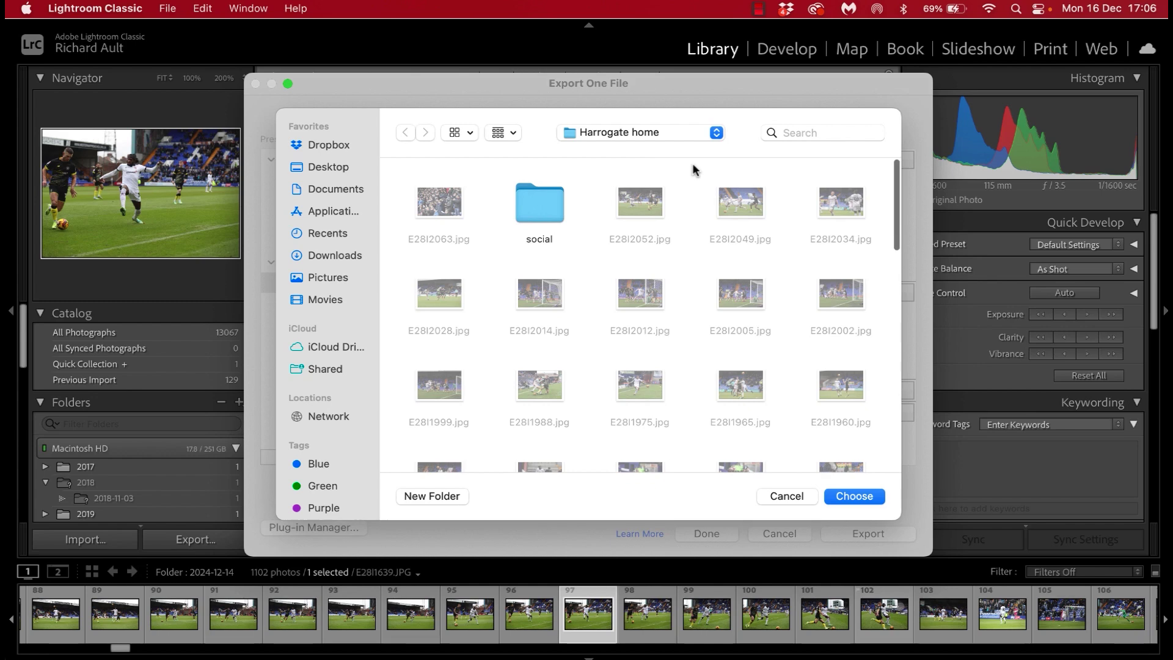
left_click(657, 138)
left_click(657, 152)
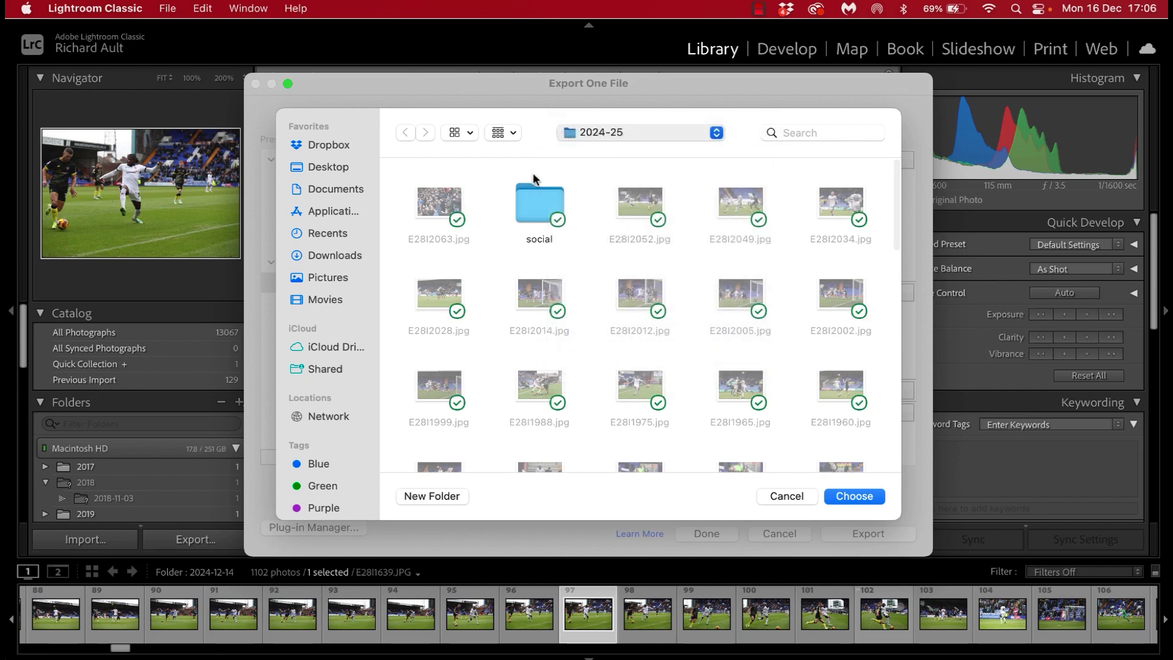
double_click(438, 204)
left_click(852, 495)
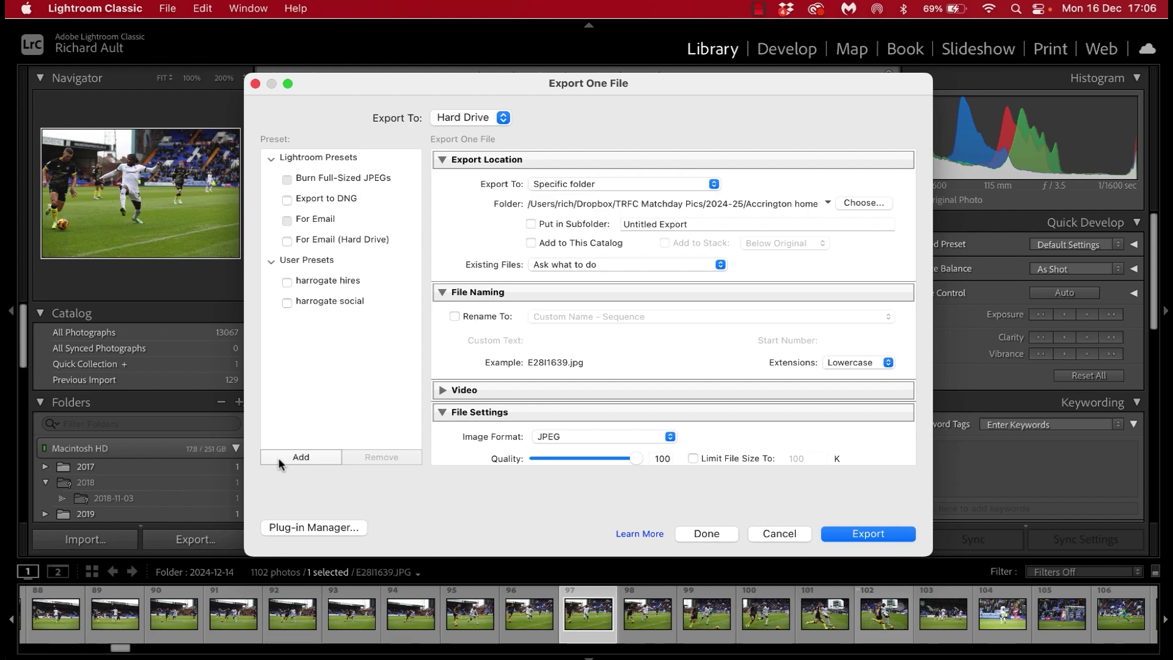
left_click(280, 457)
type("A")
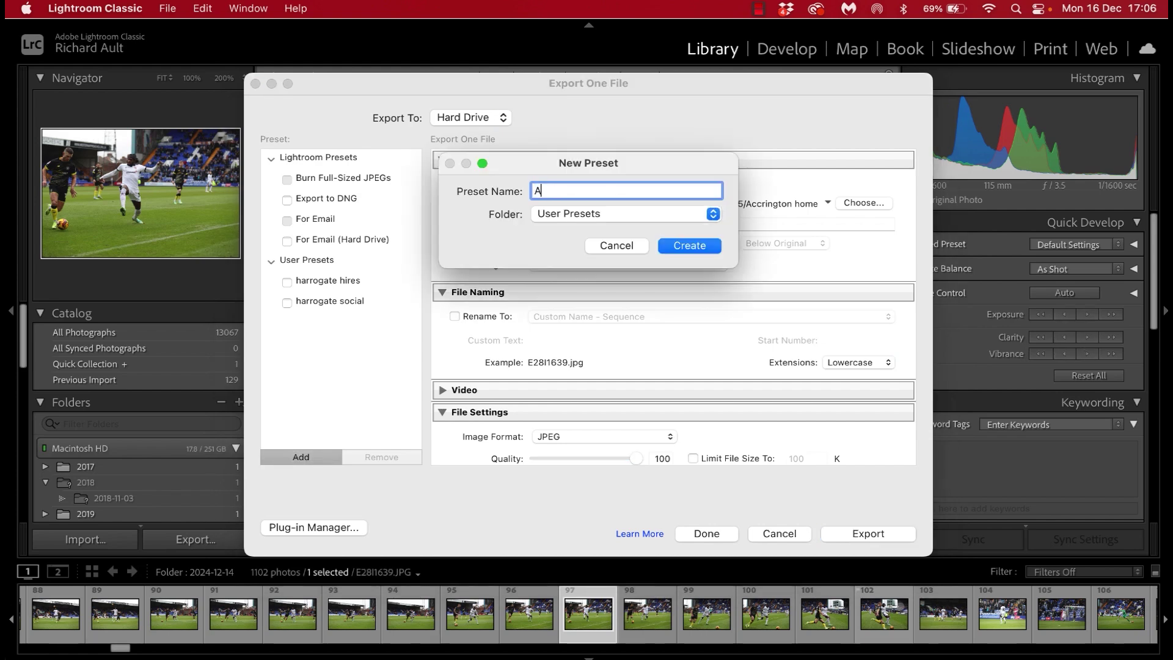
type("ccrington hires")
- Save the 'Accrington hires' preset, then point 'harrogate social' at the Accrington home/social folder
key("Return")
left_click(333, 323)
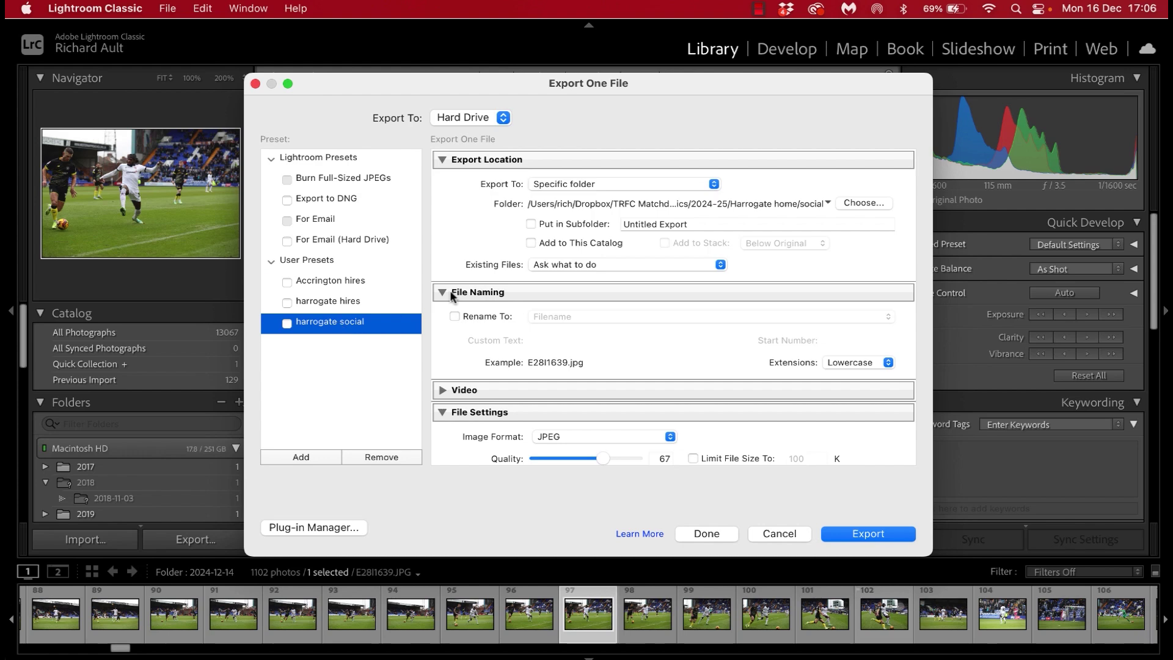
left_click(848, 201)
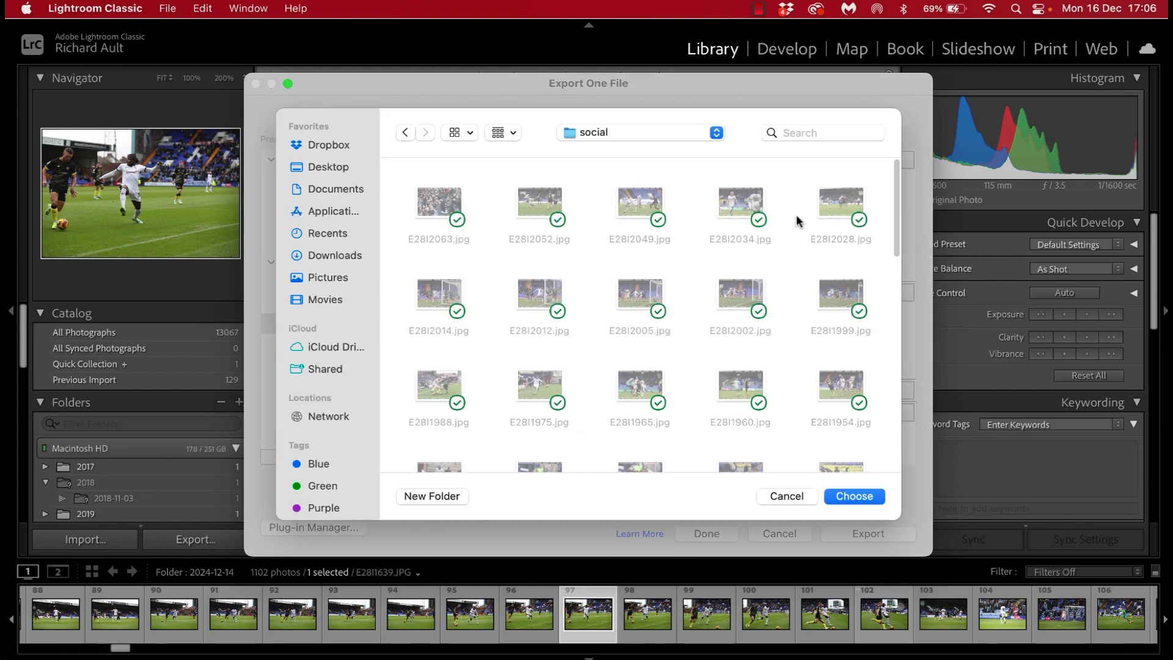
left_click(629, 134)
left_click(629, 170)
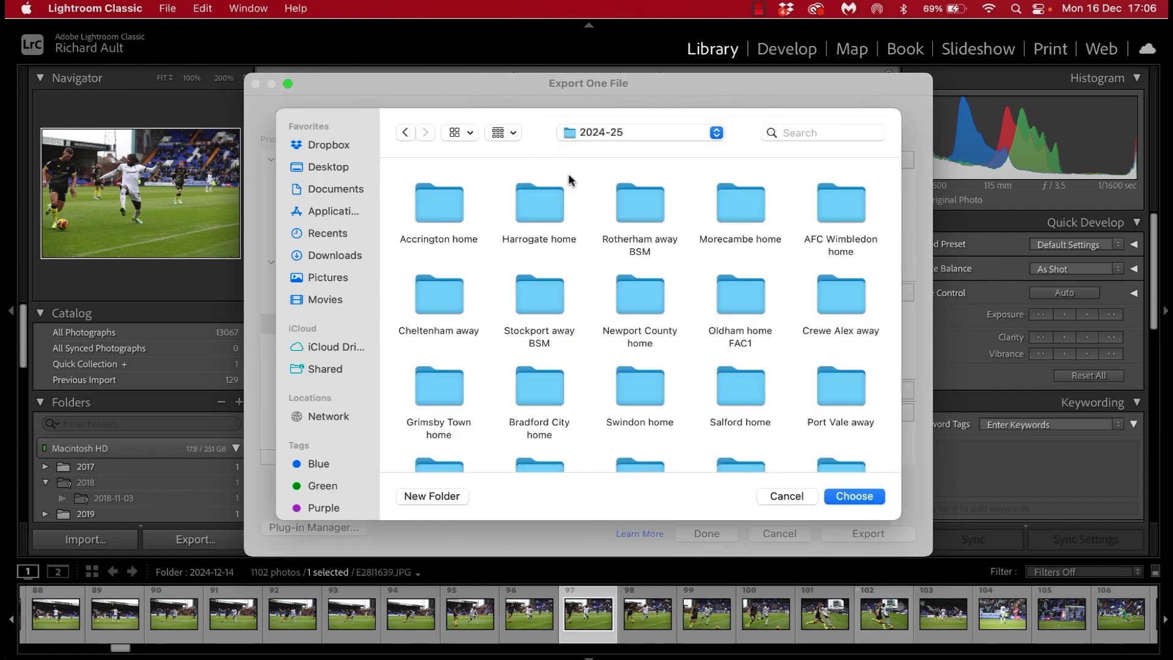
left_click(441, 200)
double_click(441, 200)
left_click(441, 201)
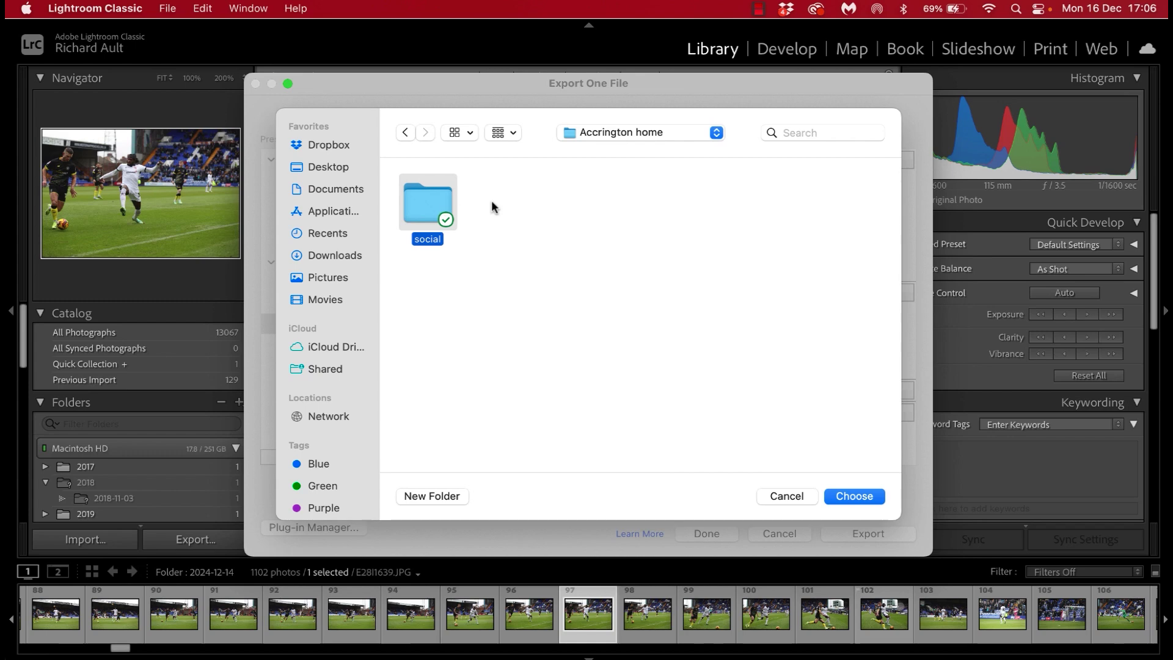
double_click(432, 209)
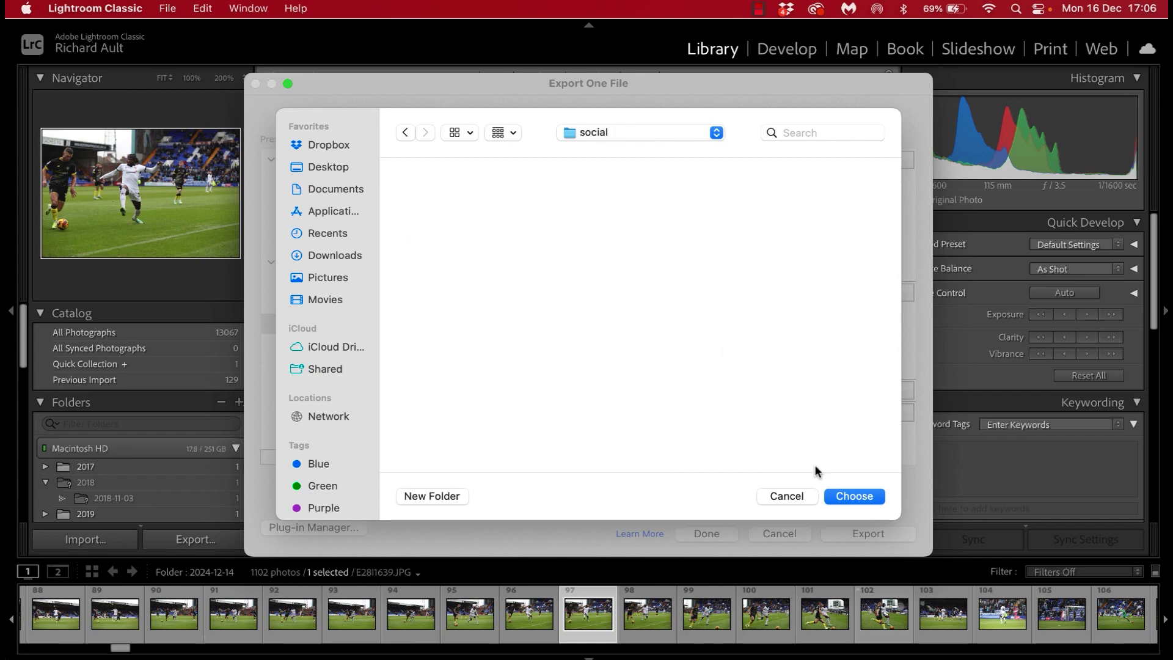
left_click(840, 496)
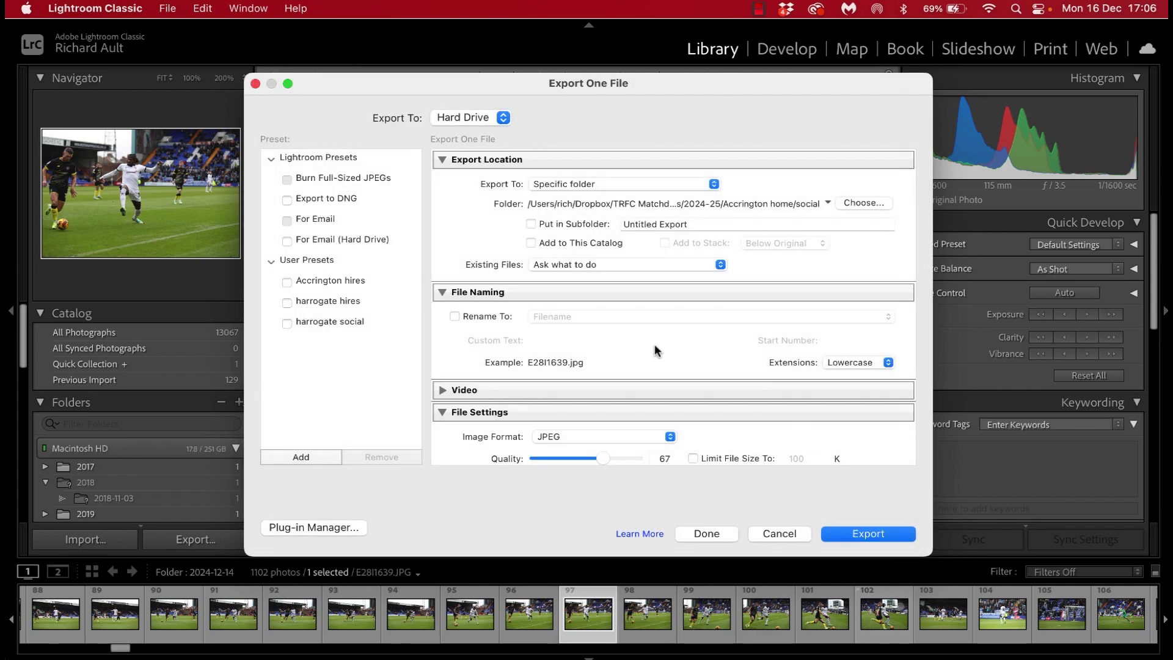
scroll(654, 345, "down", 3)
scroll(654, 348, "down", 1)
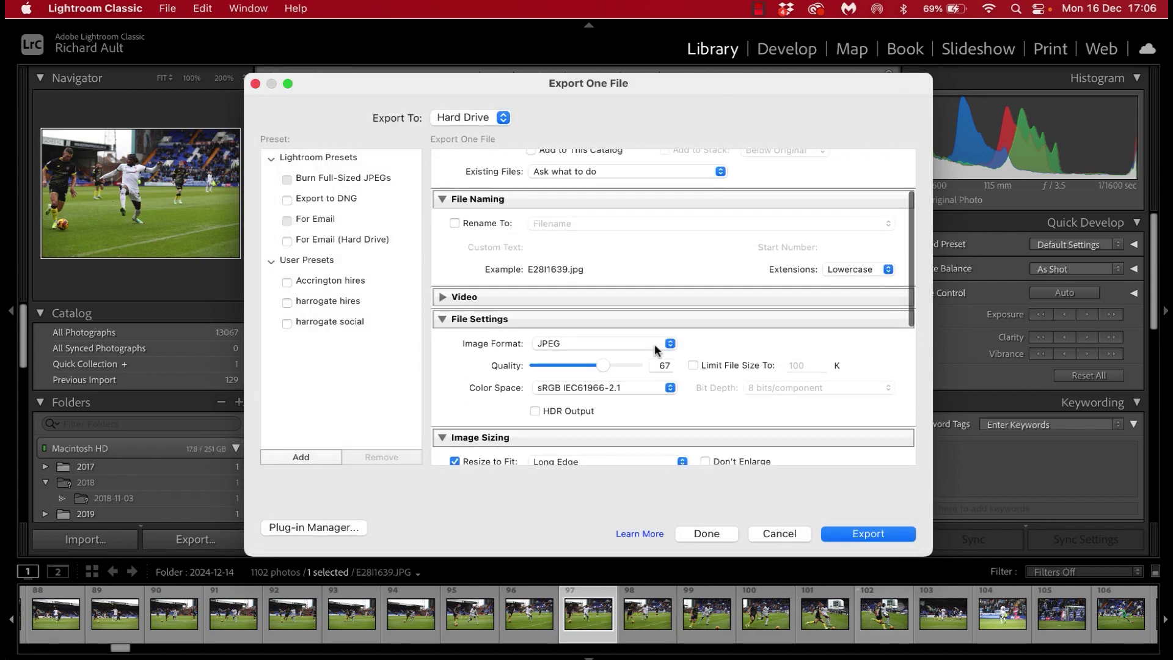
scroll(654, 346, "down", 3)
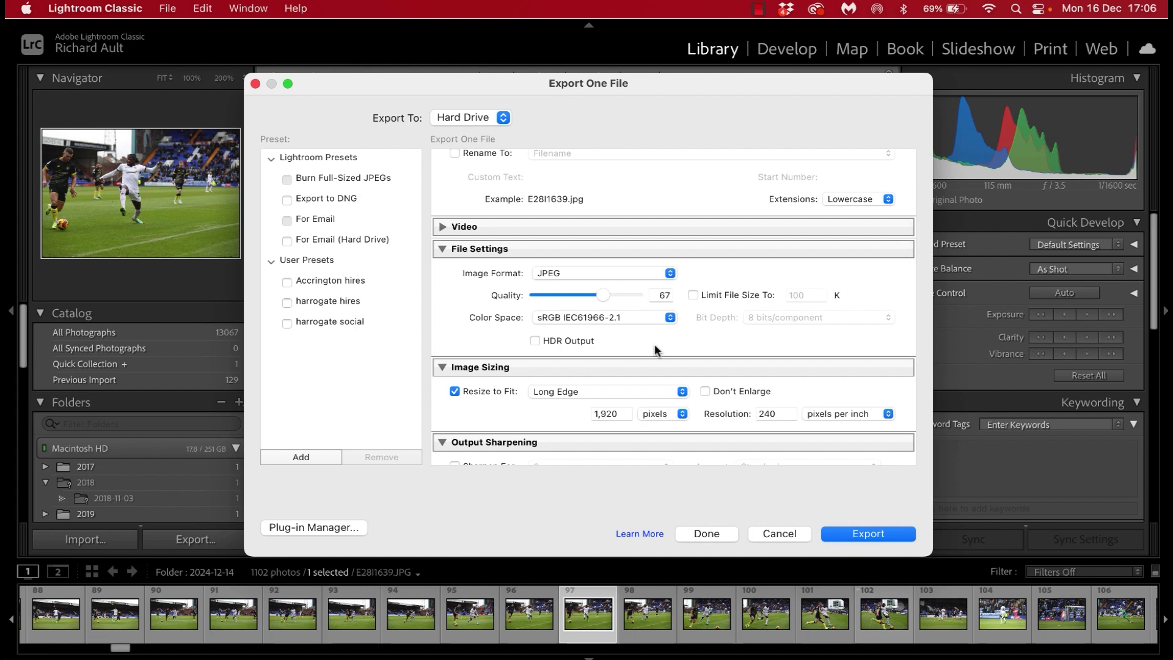
scroll(655, 346, "down", 2)
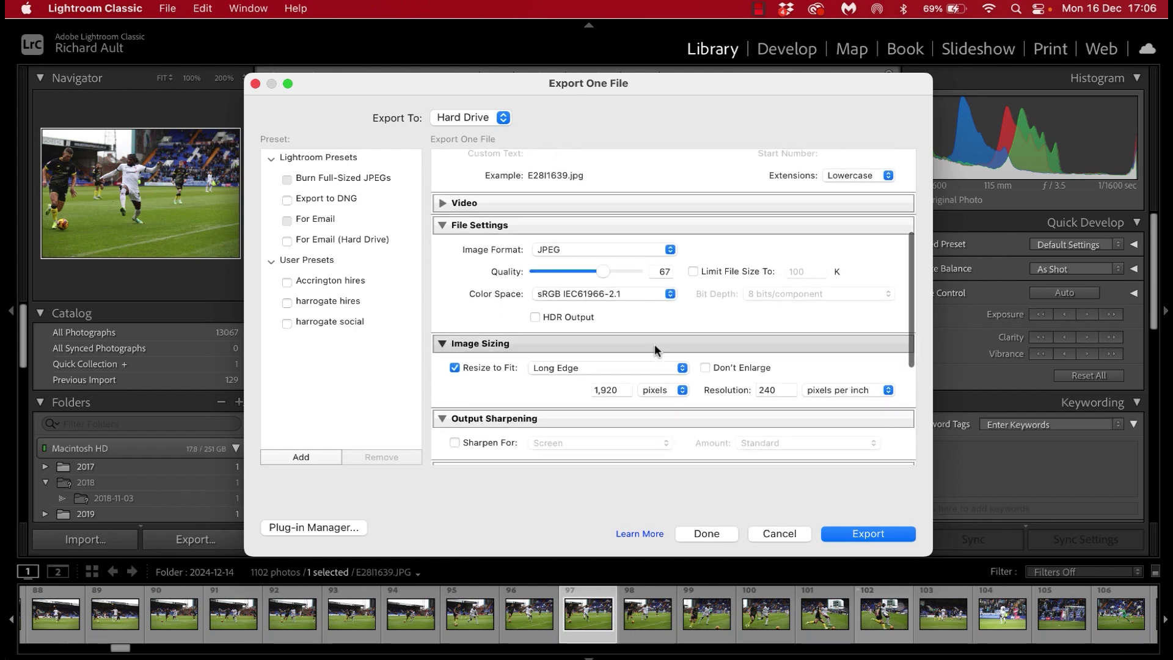
scroll(655, 347, "down", 1)
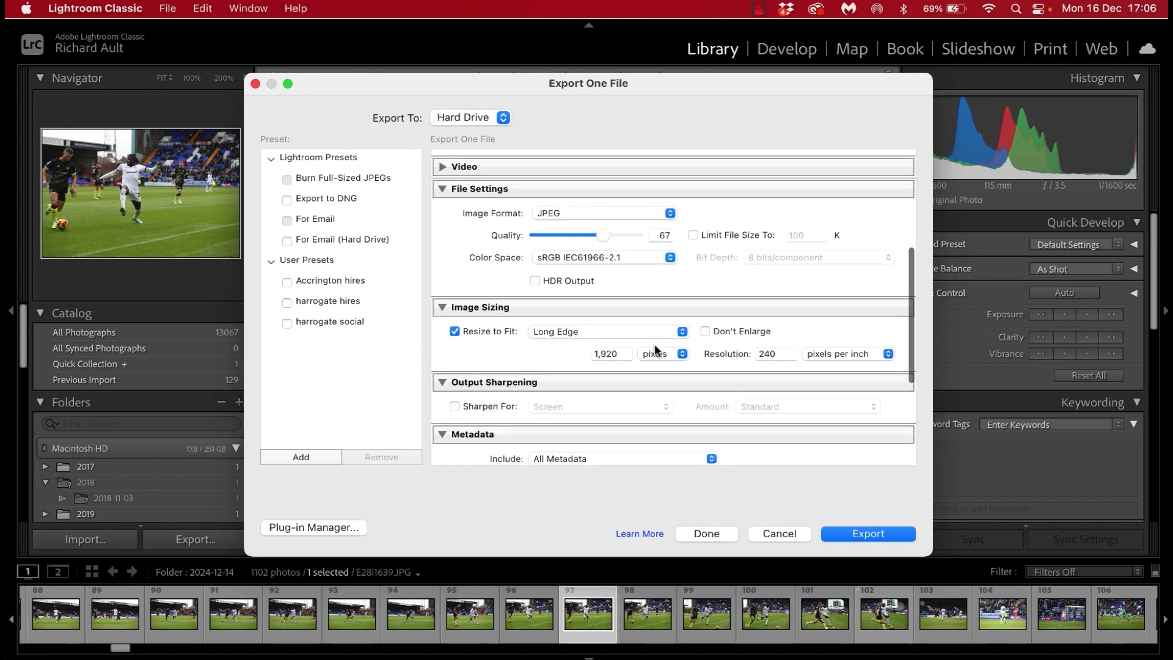
scroll(654, 349, "down", 3)
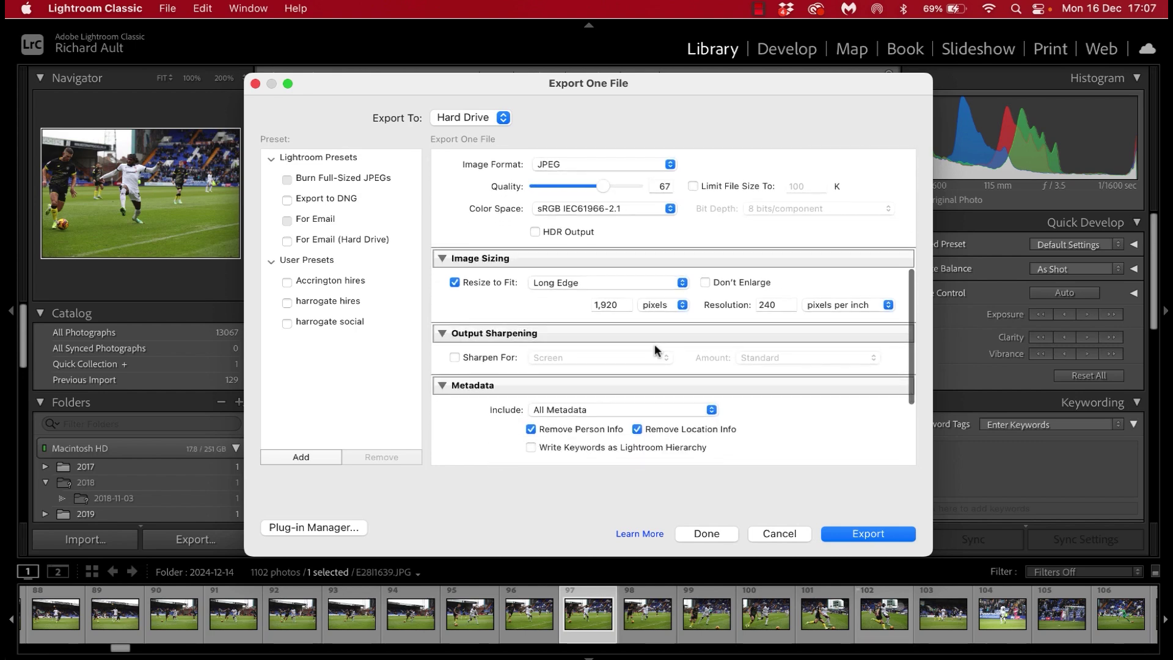
scroll(655, 346, "down", 1)
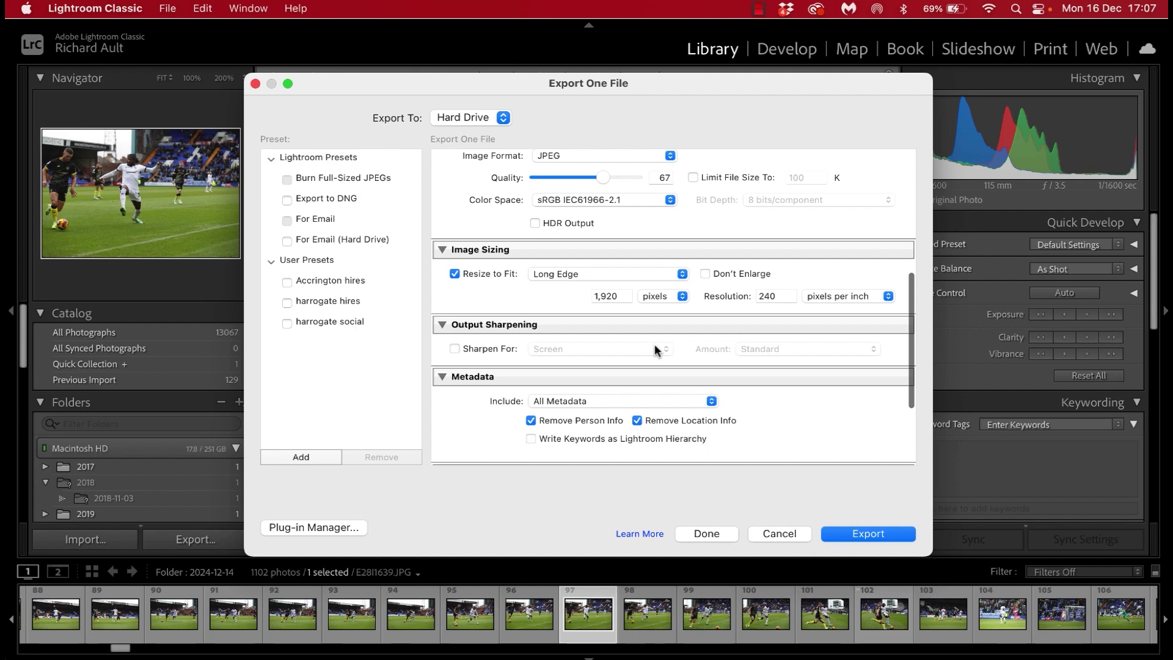
scroll(655, 346, "down", 2)
scroll(655, 343, "down", 1)
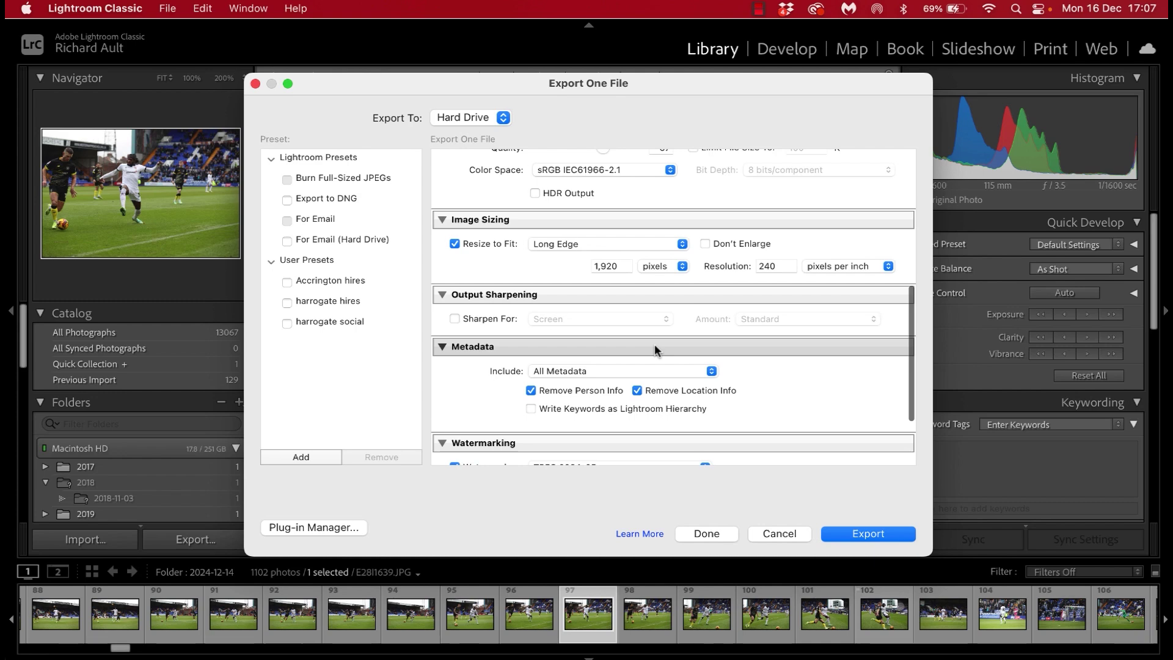
scroll(655, 344, "down", 3)
scroll(654, 346, "down", 3)
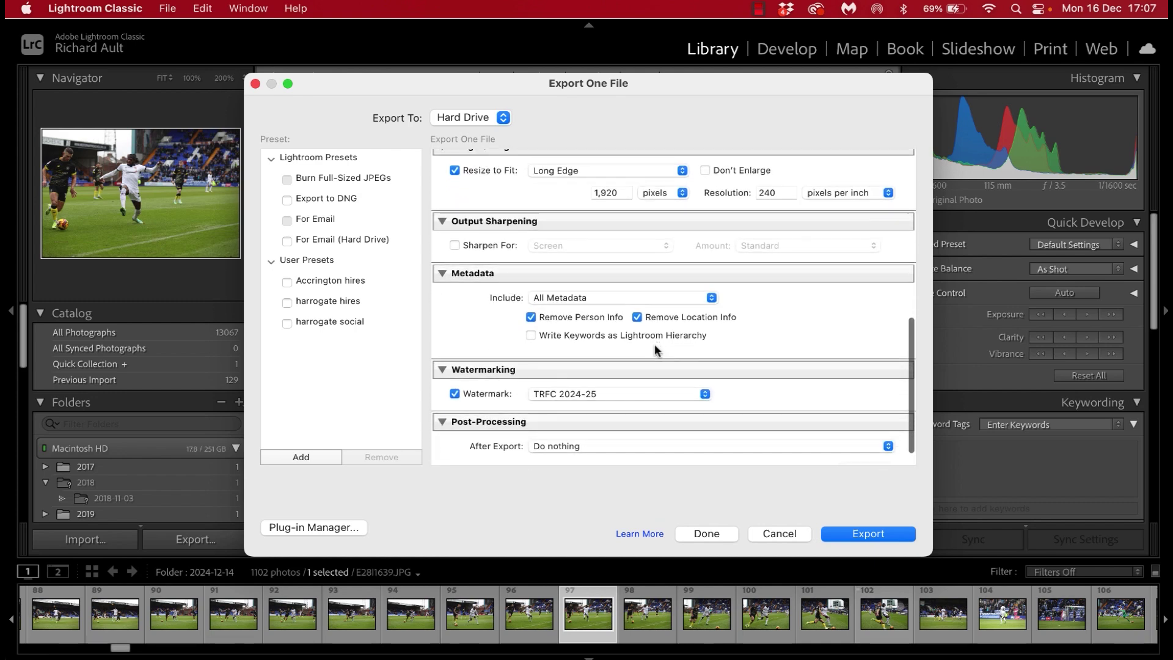
scroll(654, 343, "down", 2)
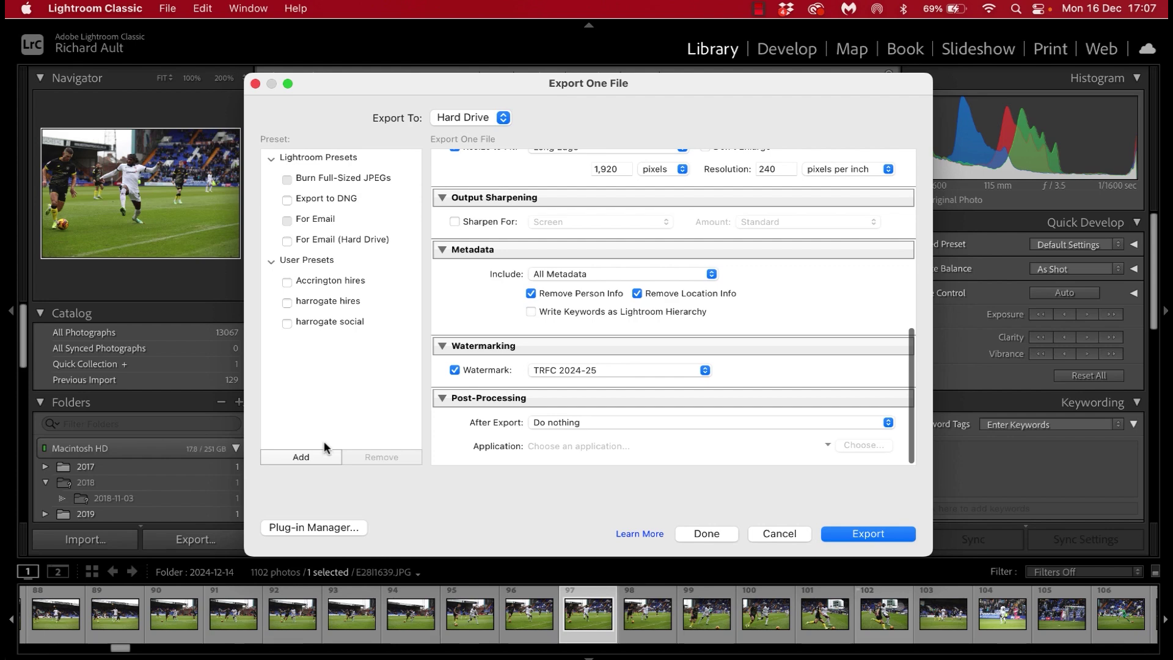
- Save the current settings as a new 'Accrington social' preset, then select Accrington hires
left_click(322, 458)
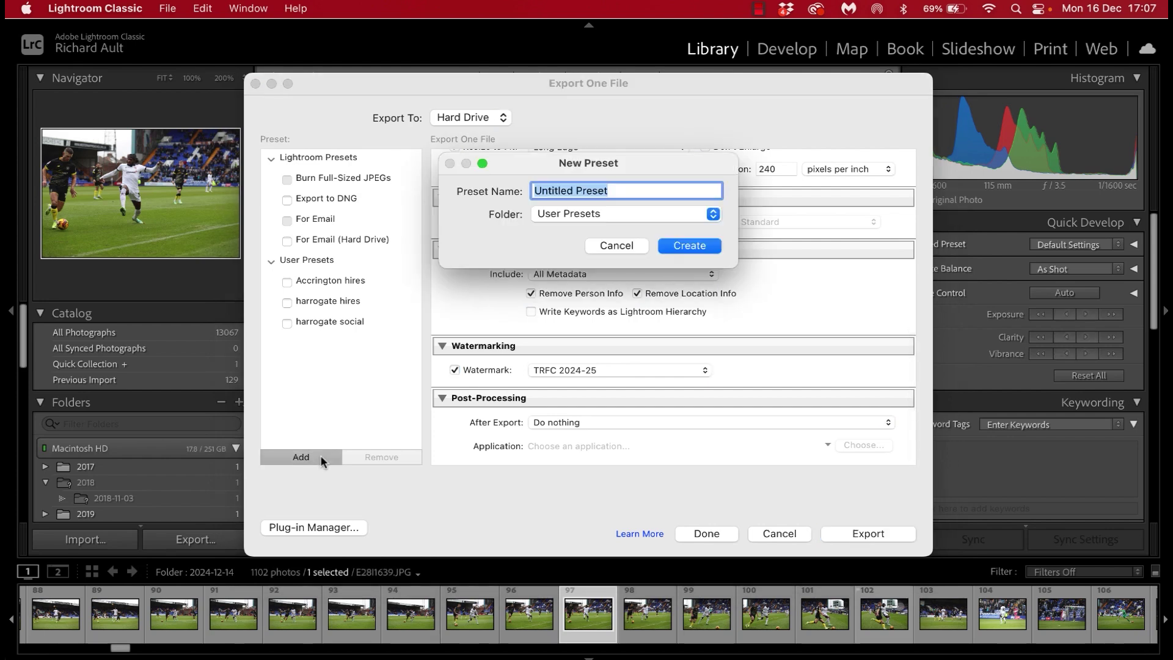
type("Accrin")
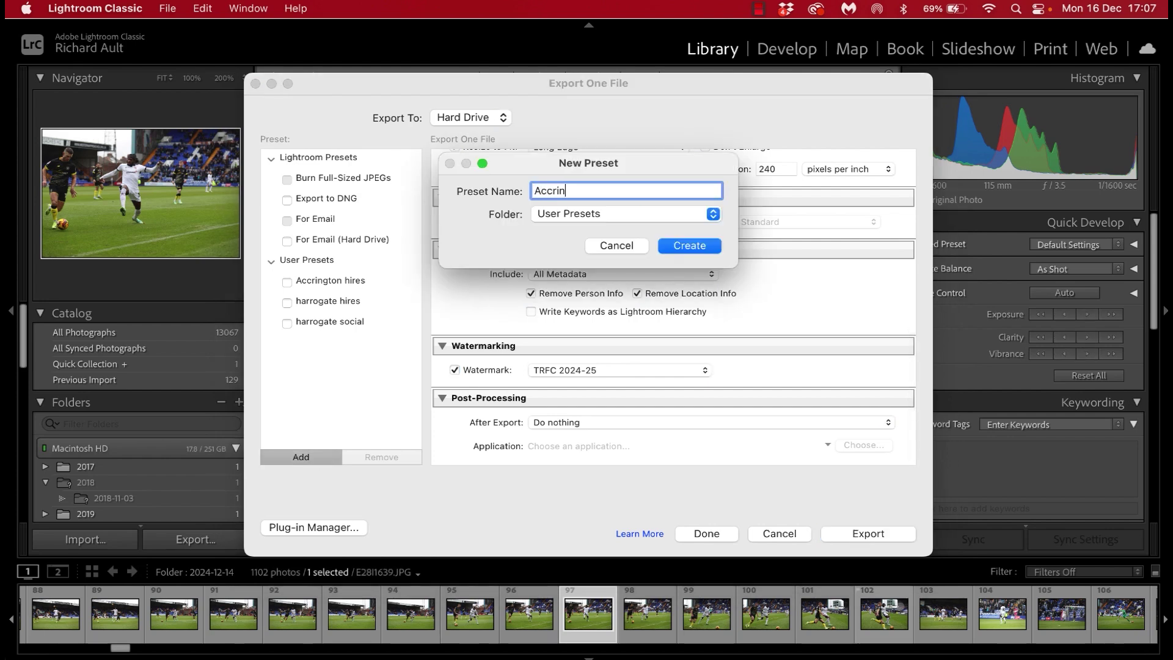
type("gton social")
key("Return")
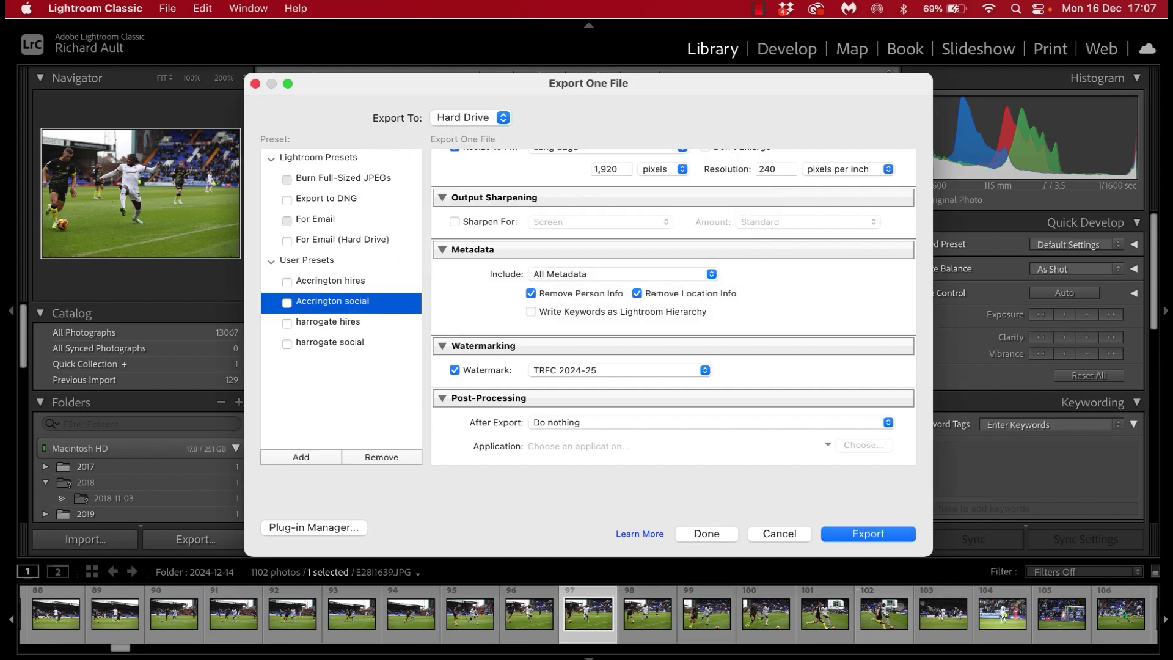
left_click(286, 286)
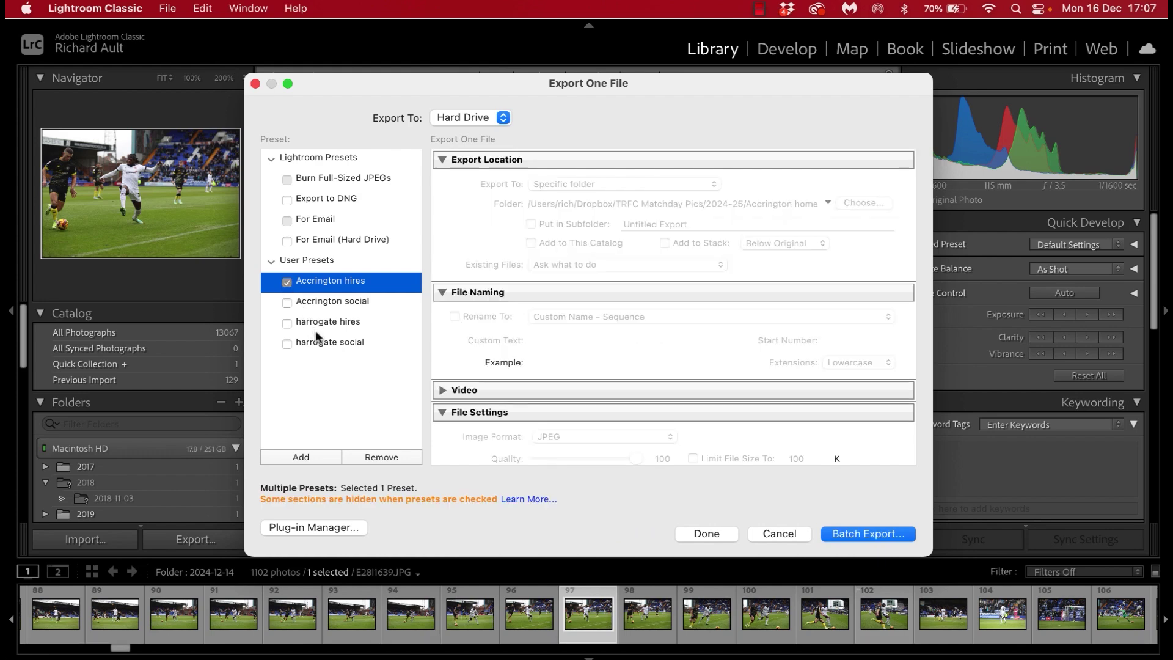
- Tick the Accrington hires and Accrington social presets and run the batch export
left_click(287, 302)
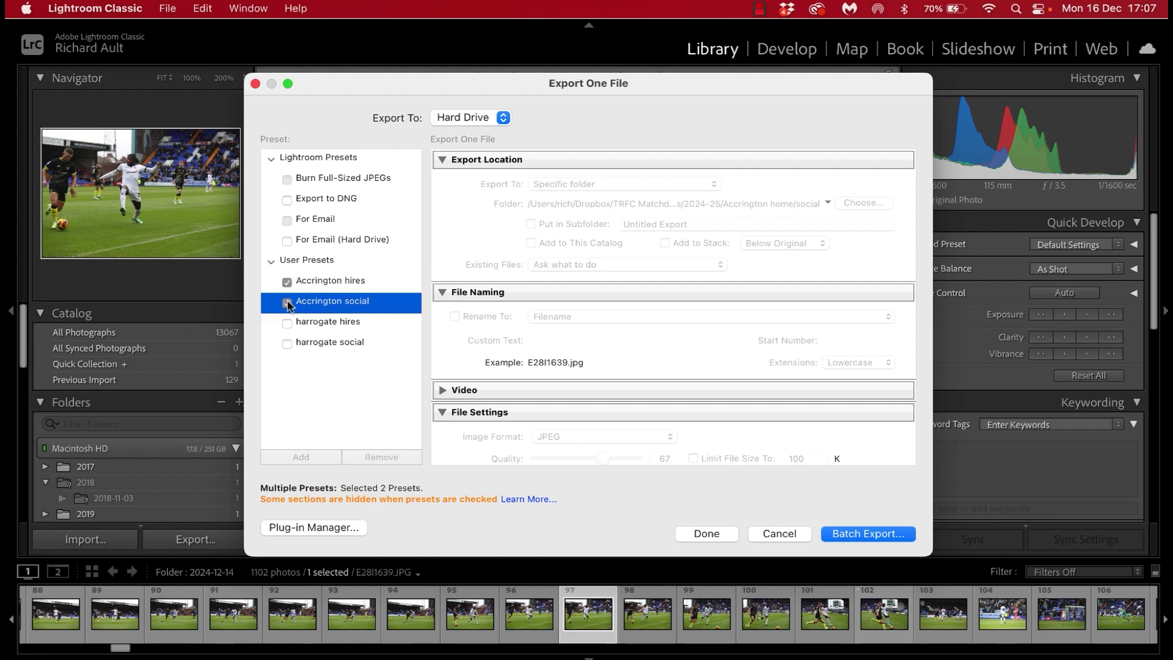
left_click(865, 533)
left_click(808, 439)
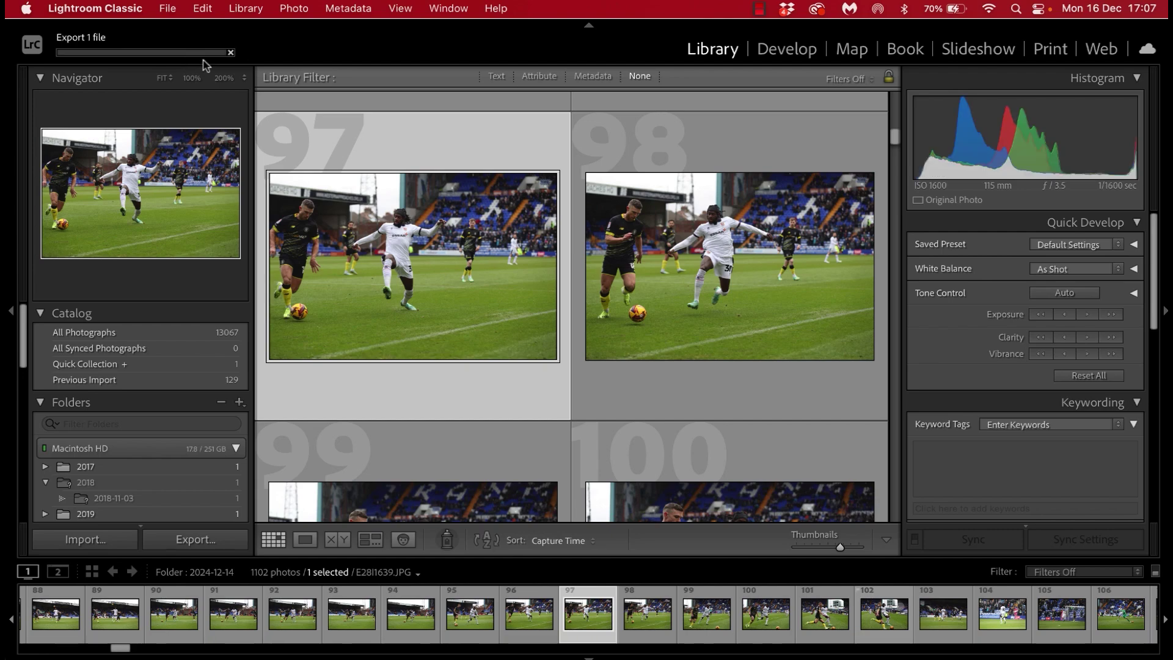
- In Finder, open Accrington home and move the exported E28I1639.jpg to the Bin
left_click(46, 649)
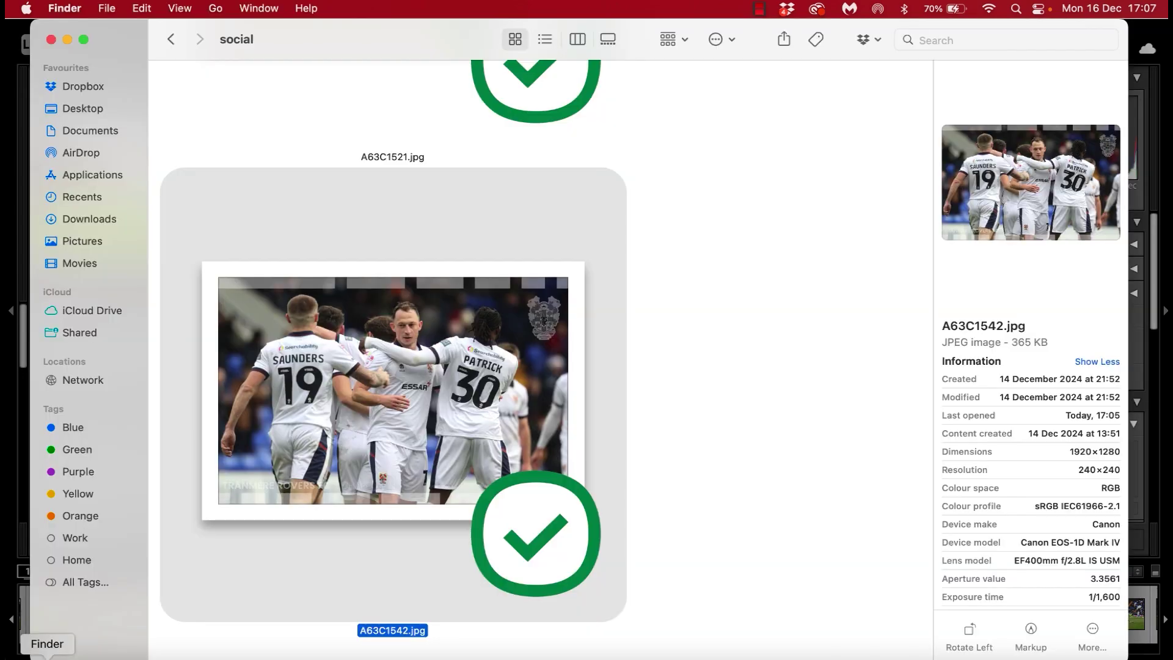
left_click(173, 40)
left_click(175, 40)
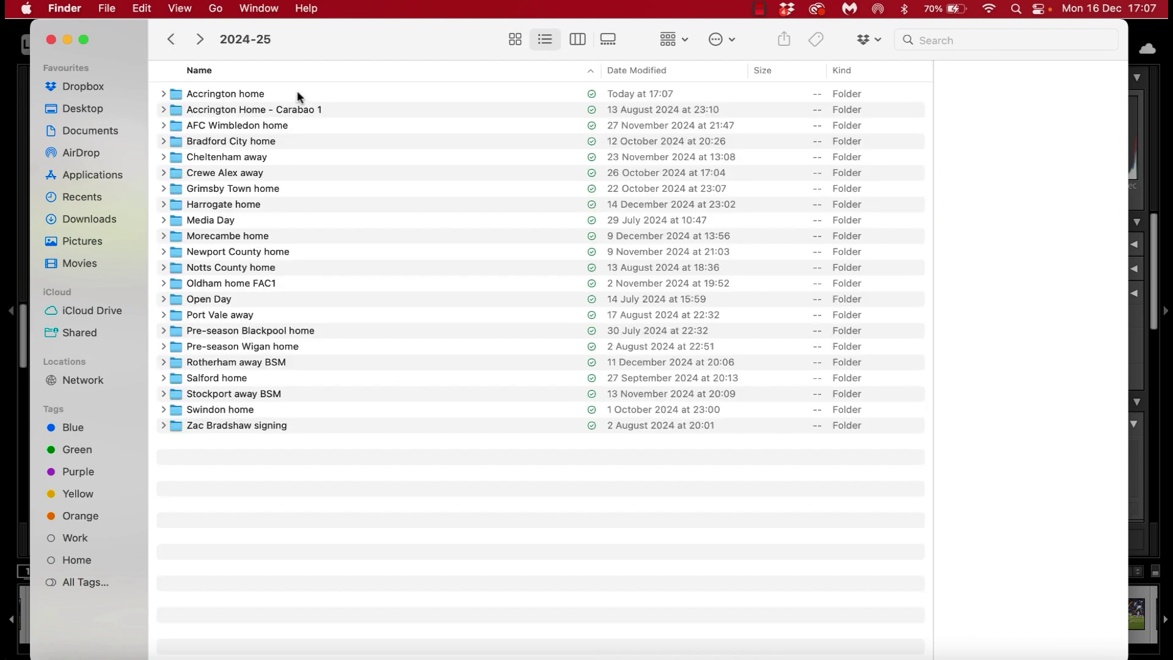
double_click(300, 96)
left_click(430, 306)
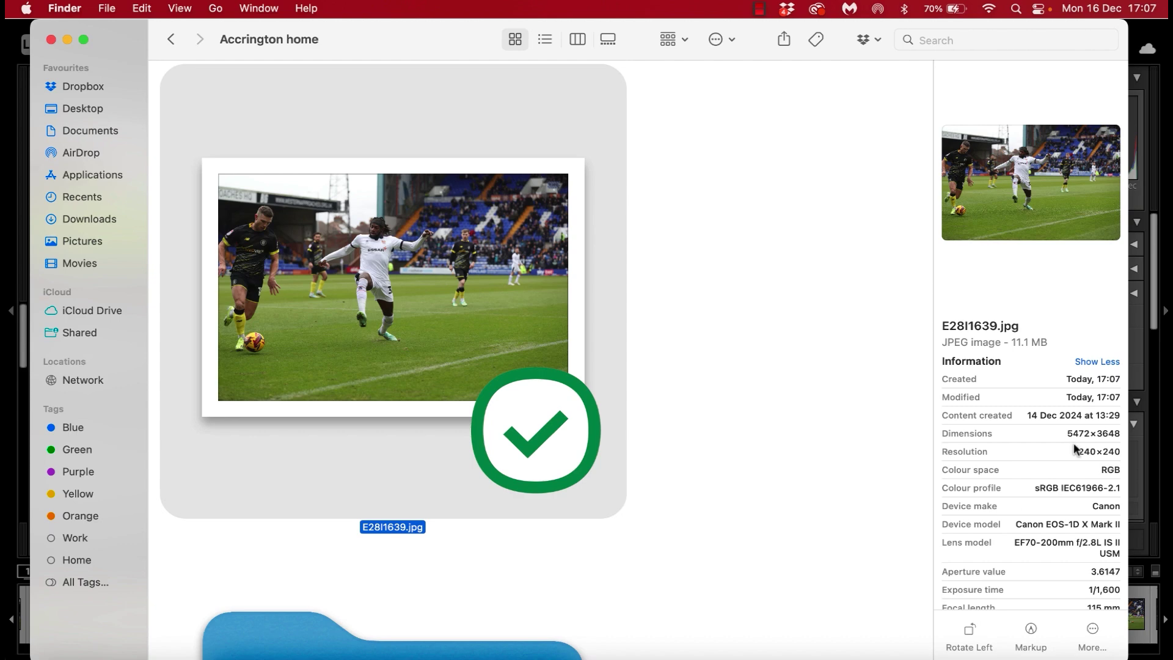
right_click(518, 322)
left_click(614, 215)
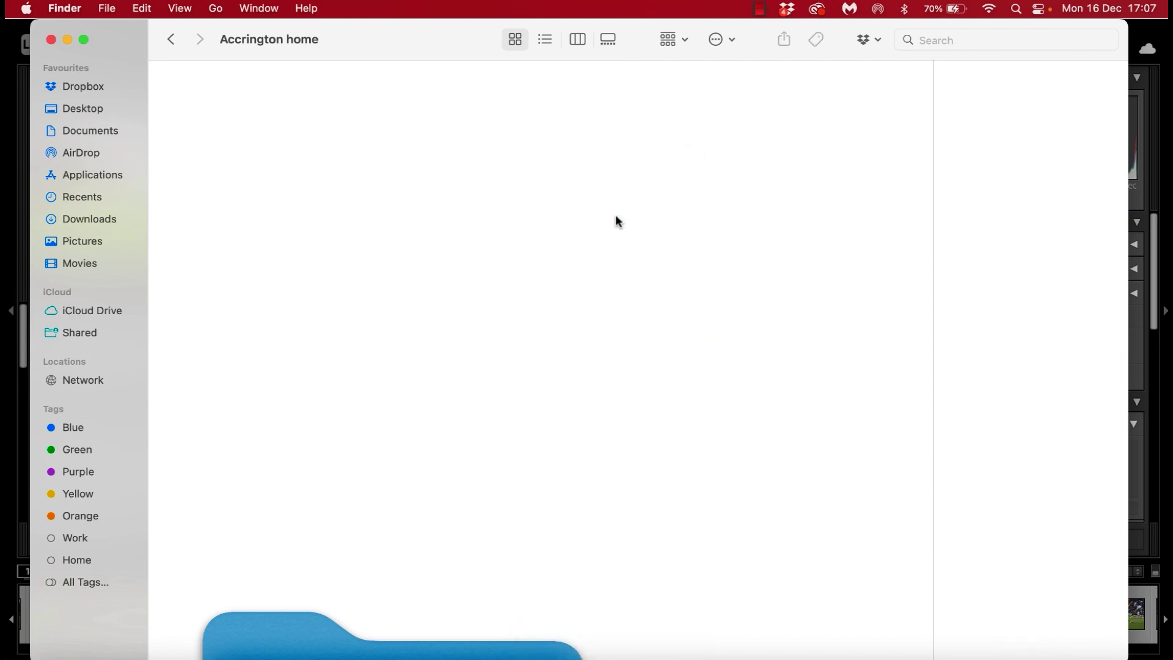
left_click(726, 276)
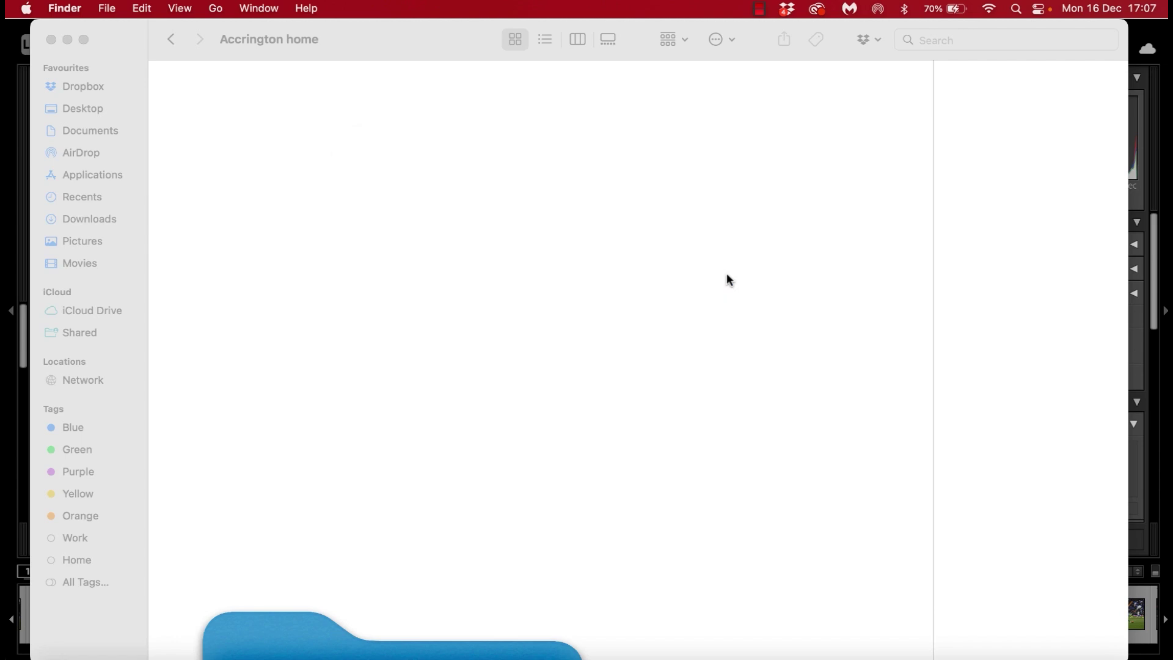
- Preview the 1920×1280 E28I1639.jpg in the social folder, bin it, and return to Lightroom
scroll(663, 390, "down", 5)
double_click(472, 380)
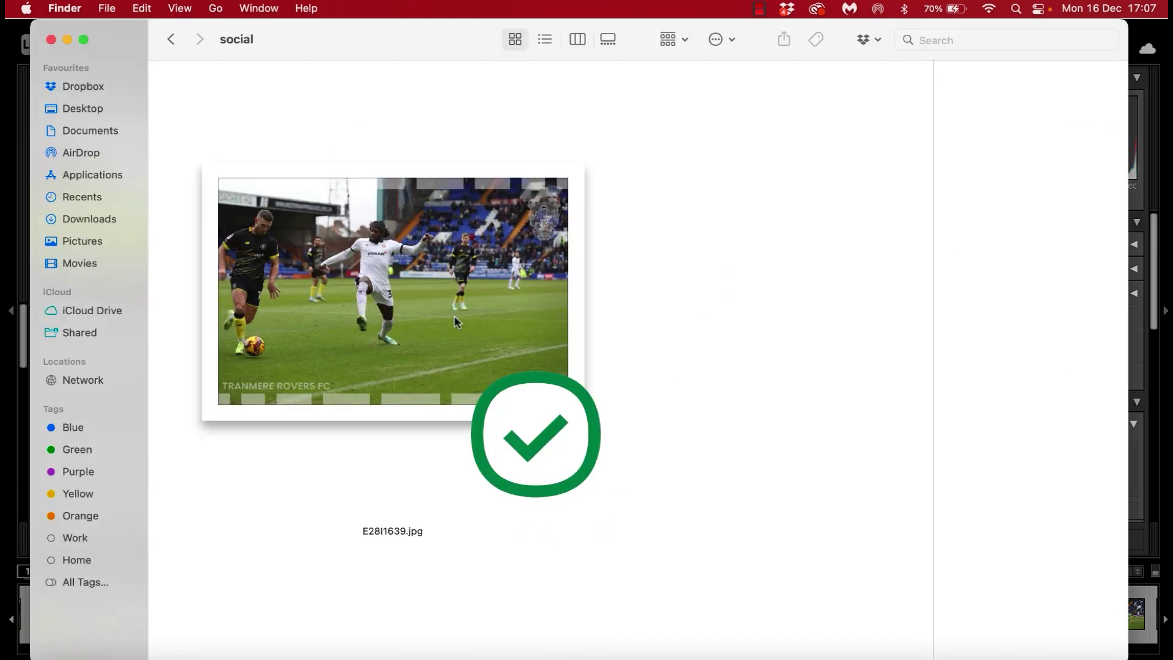
left_click(454, 247)
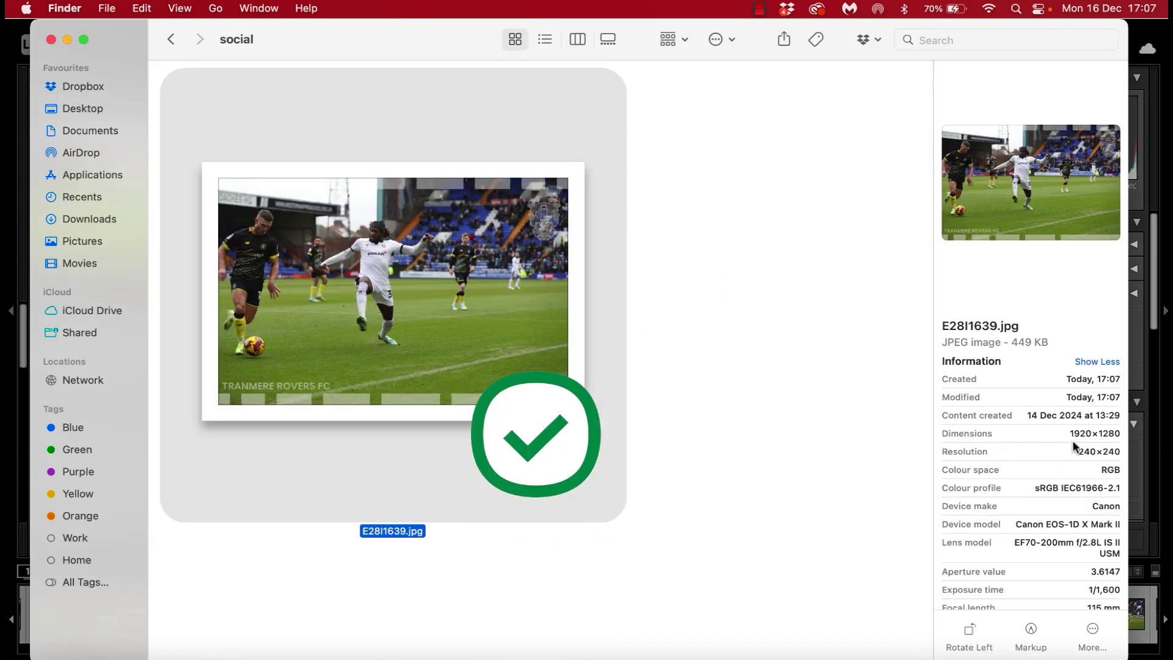
double_click(557, 348)
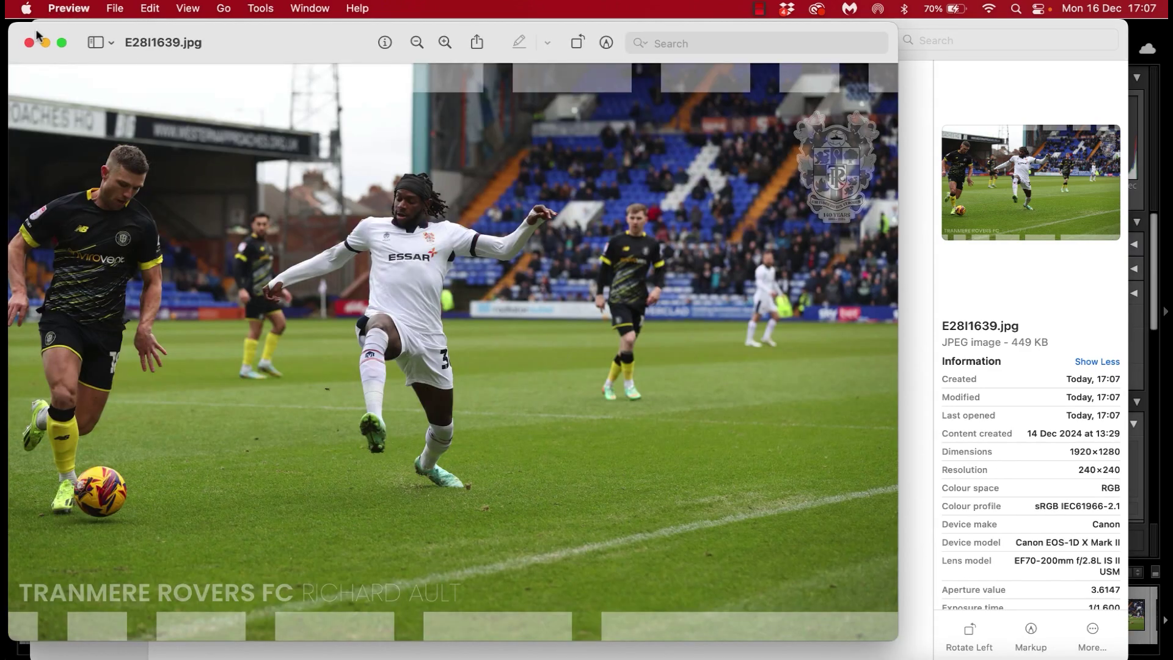
left_click(28, 43)
right_click(352, 269)
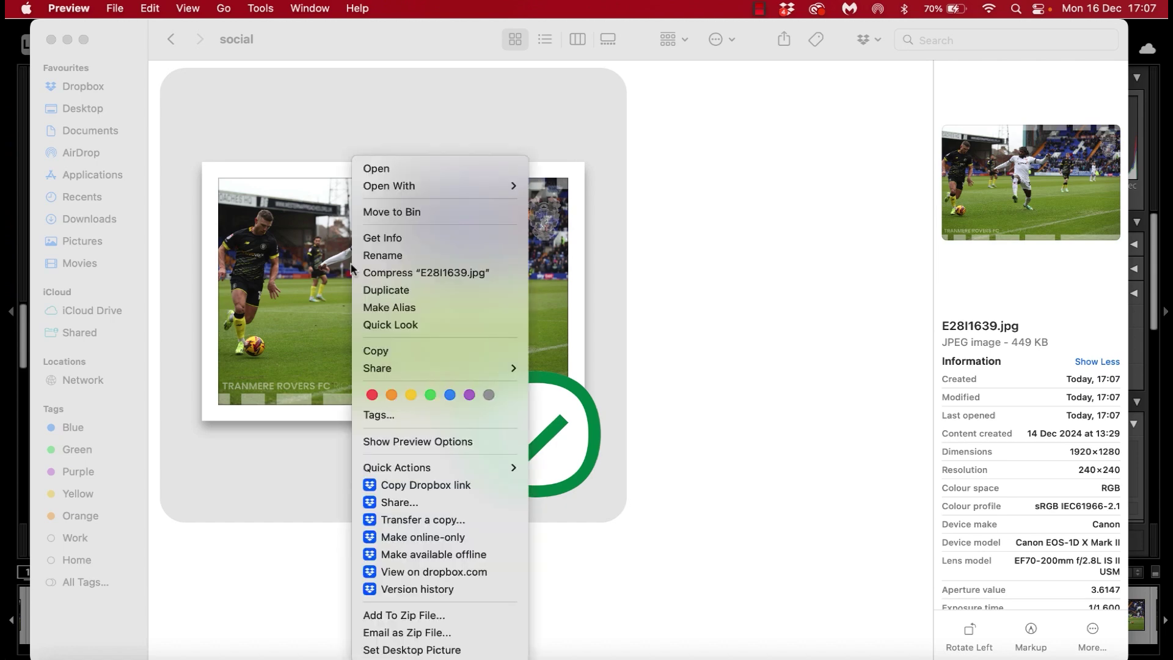
left_click(413, 213)
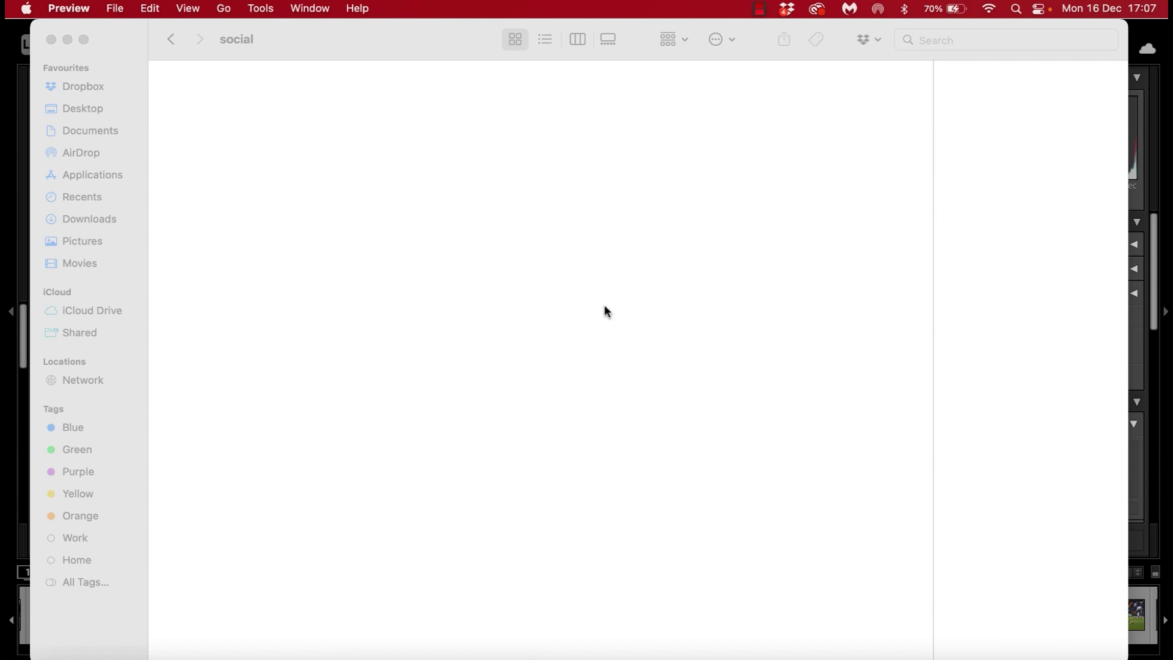
left_click(747, 273)
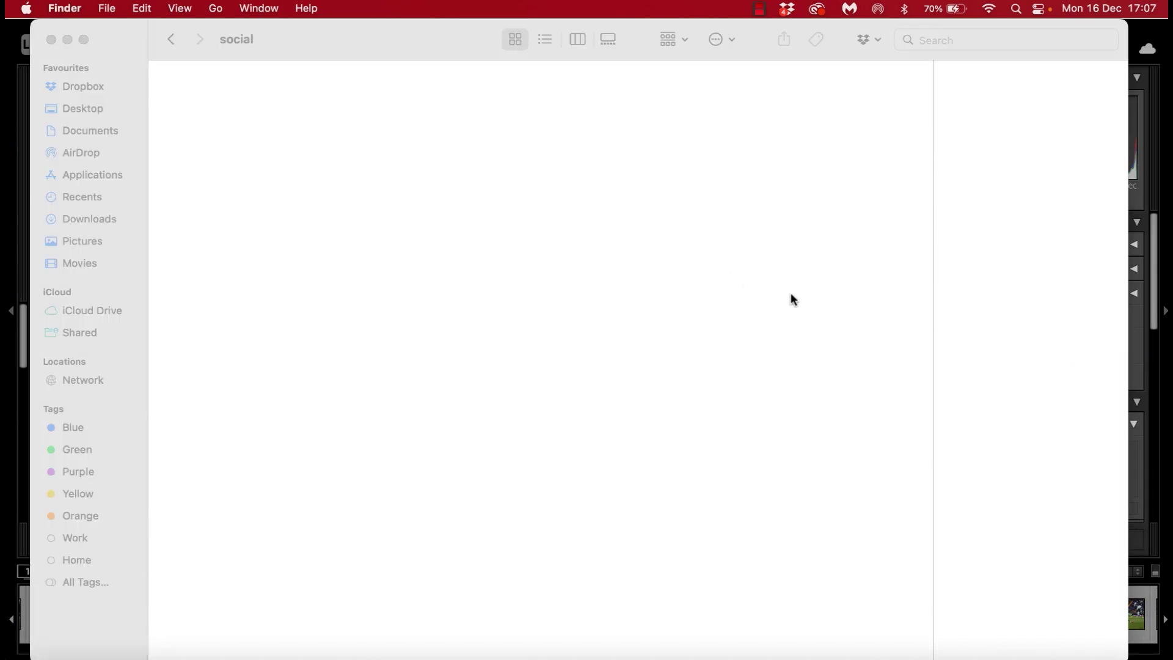
left_click(954, 654)
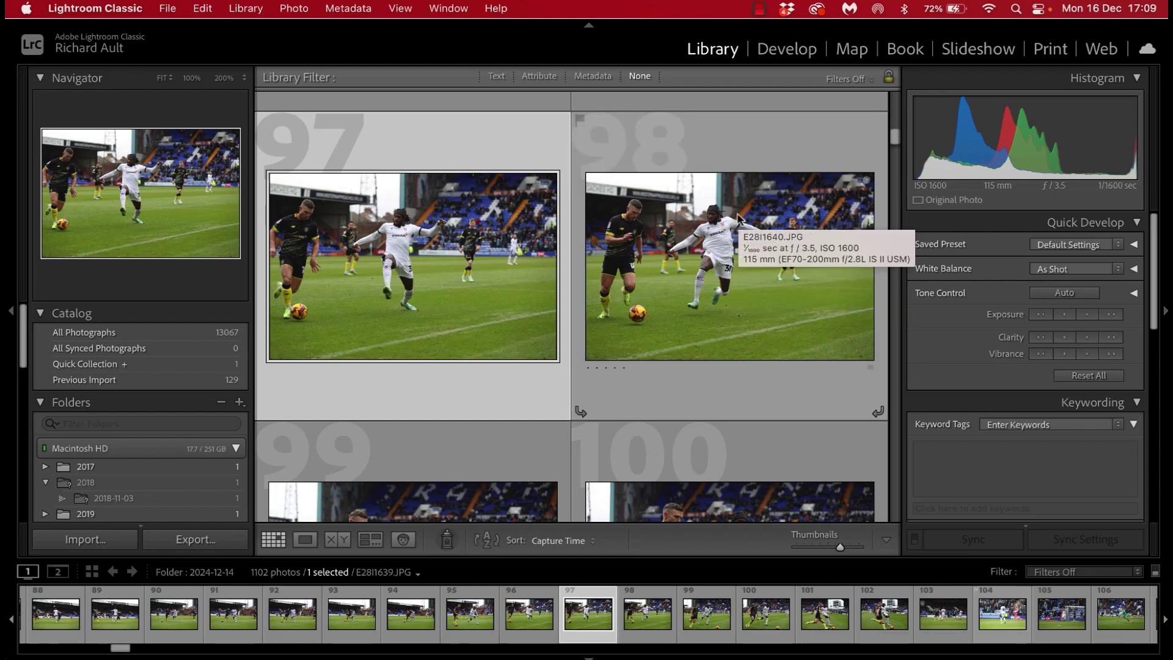
key("super+shift+i")
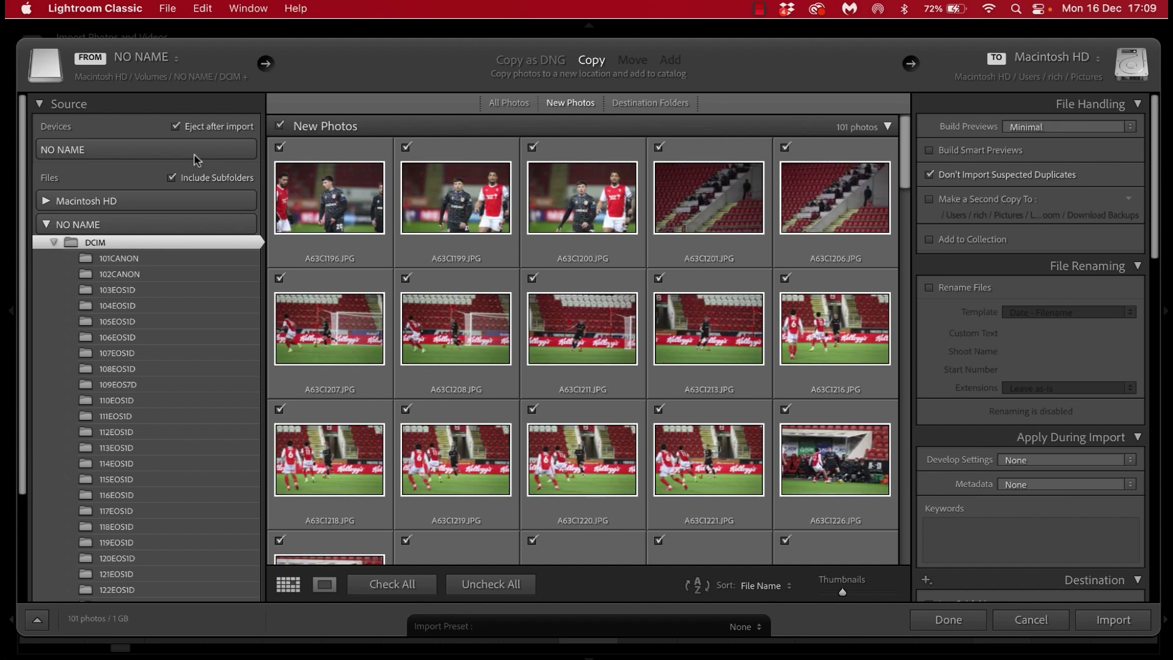
left_click(195, 151)
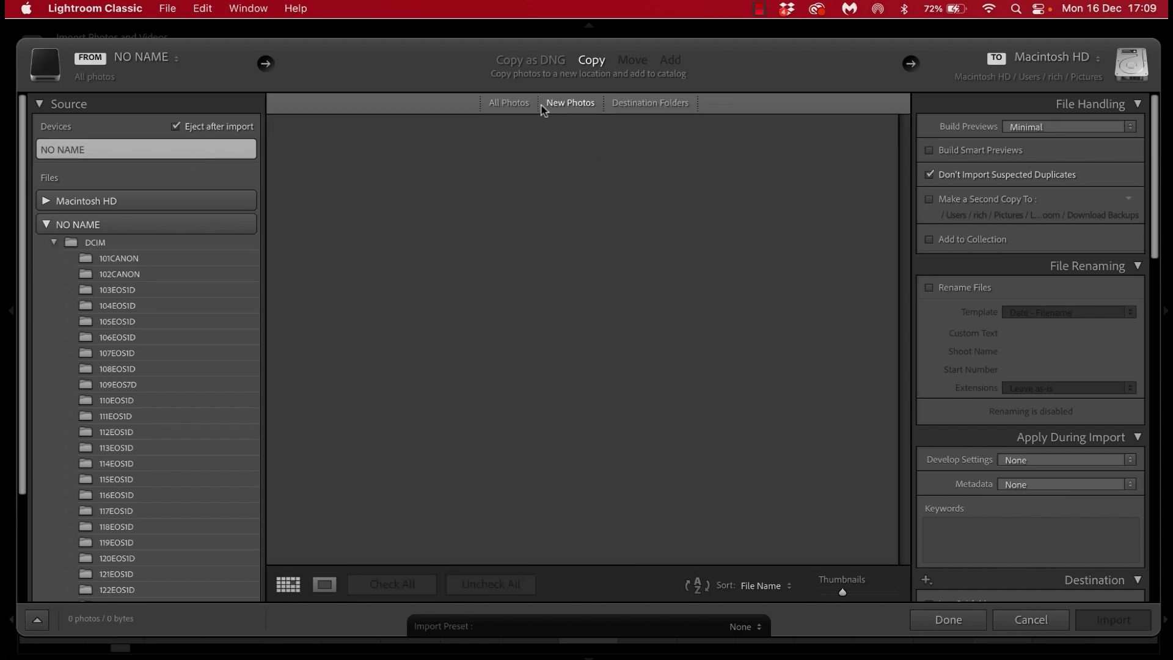
left_click(529, 104)
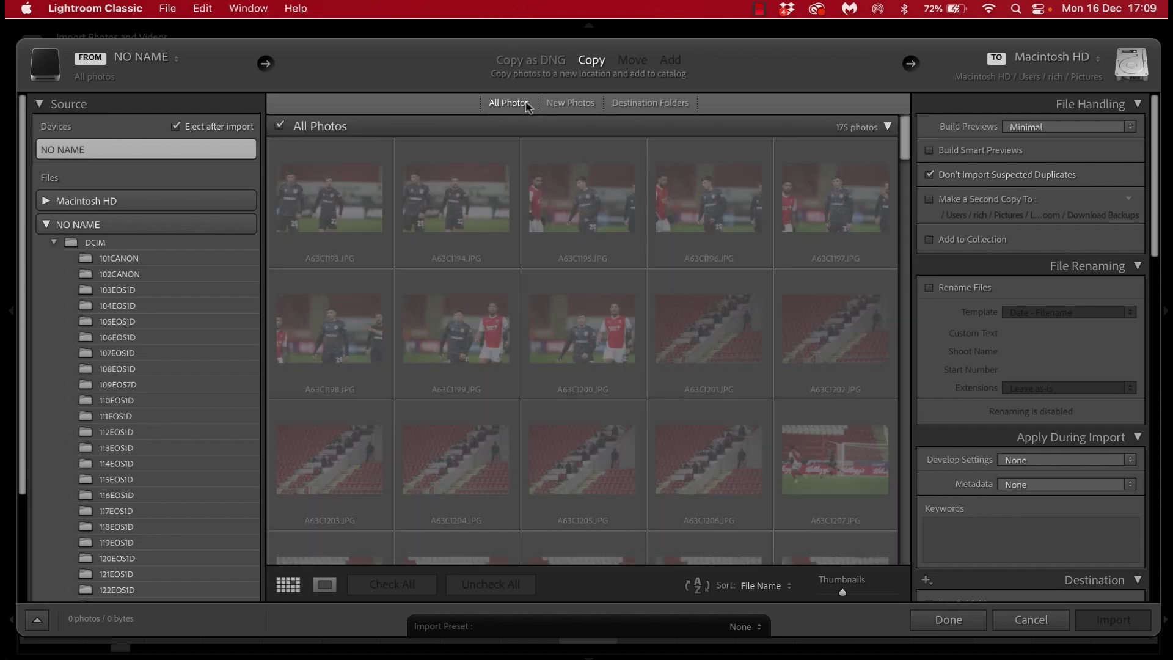
left_click(572, 104)
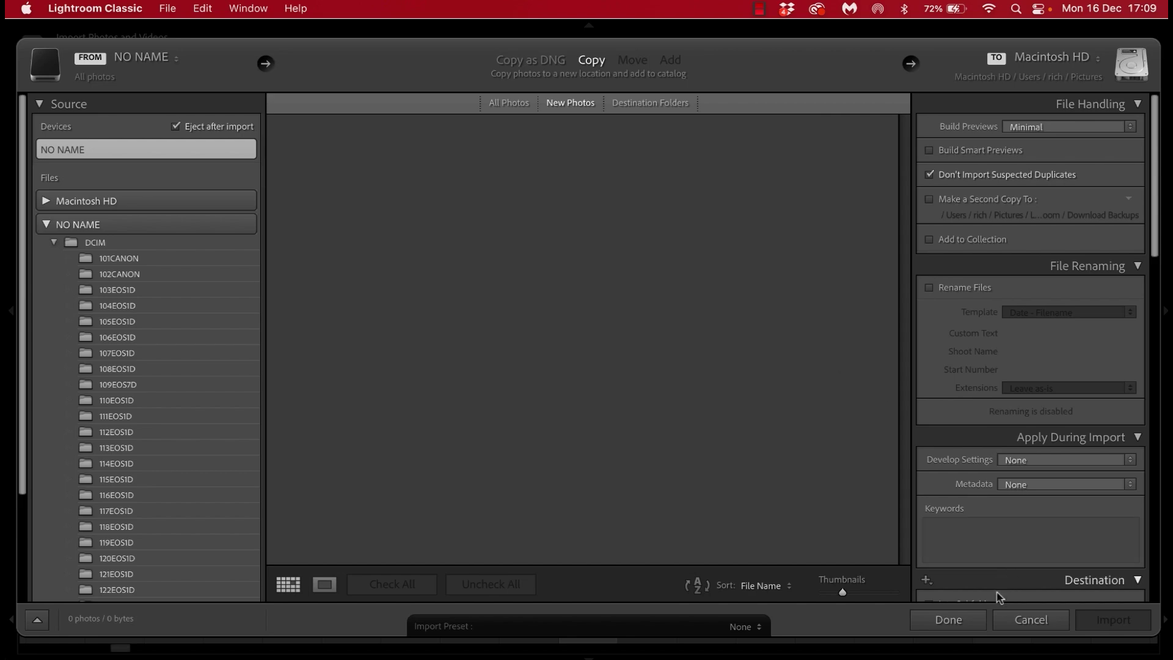
left_click(958, 621)
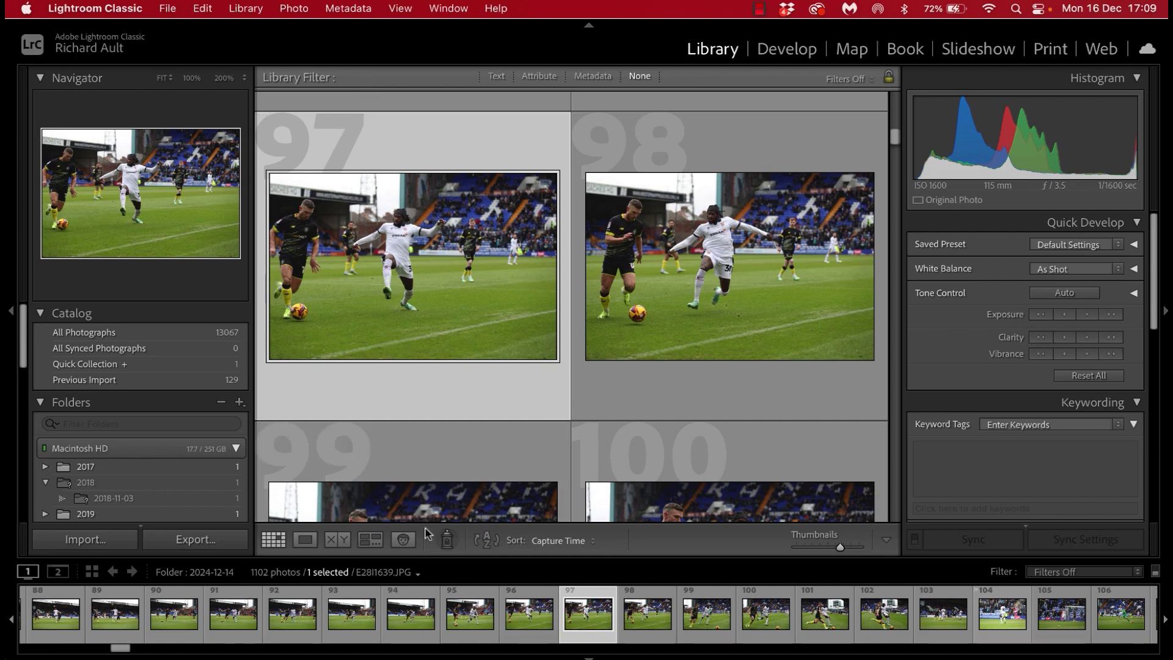
- Scroll the Library grid to photo 163 of the celebrating player and open it in Develop
scroll(467, 192, "down", 8)
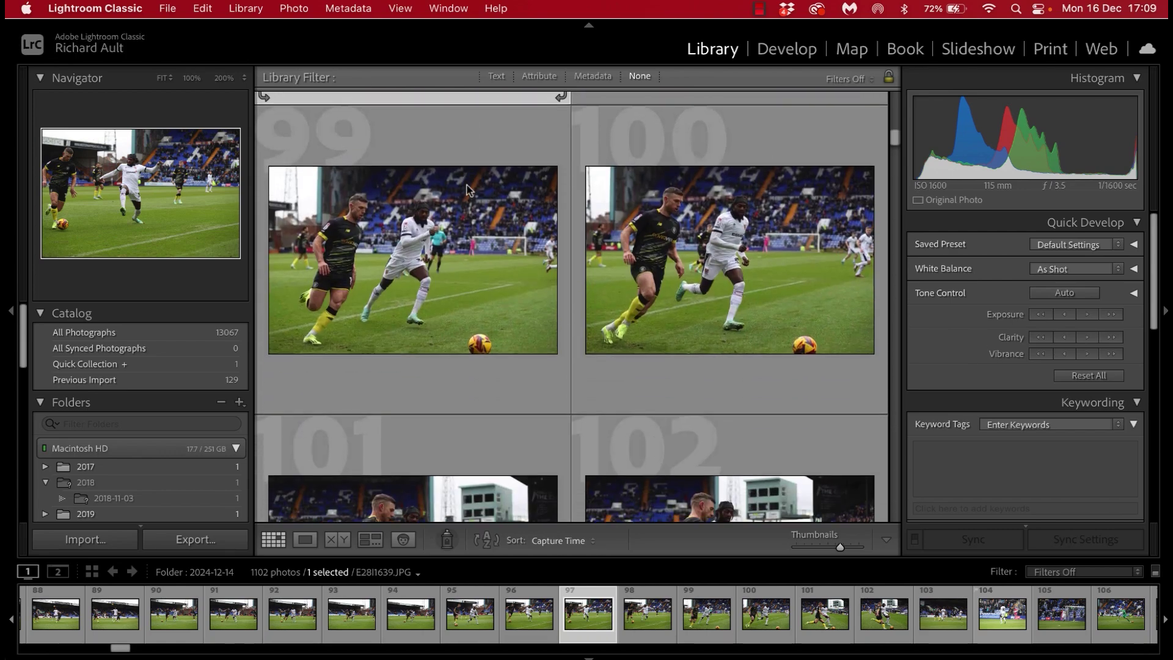
scroll(469, 173, "down", 15)
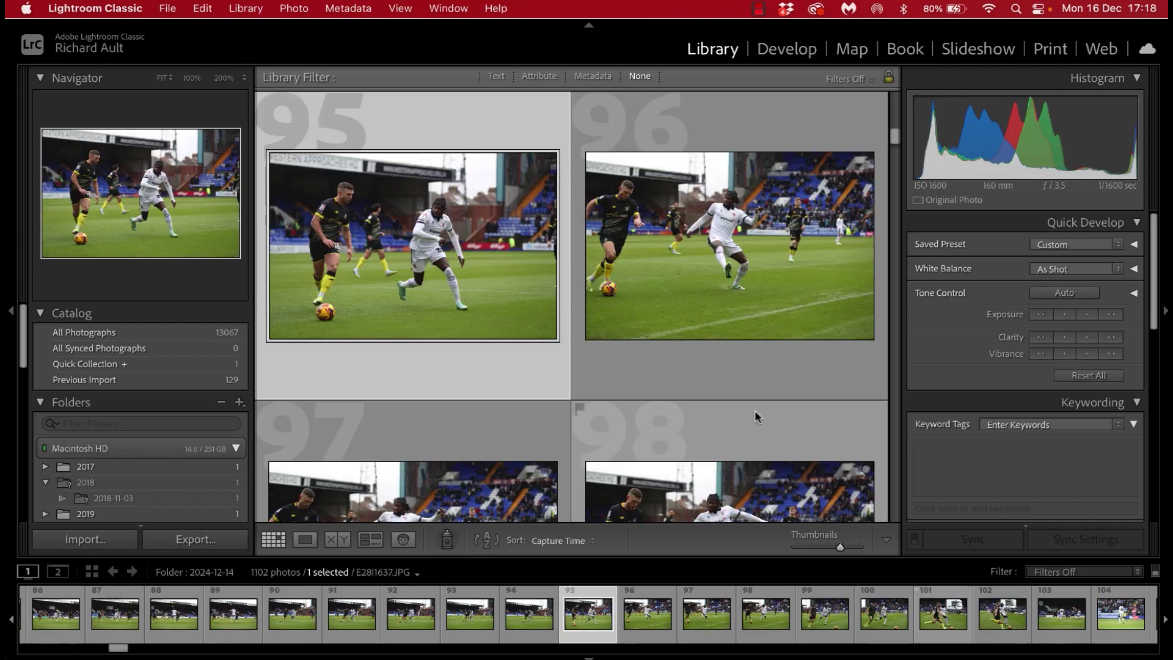
scroll(754, 409, "down", 1)
scroll(755, 412, "down", 12)
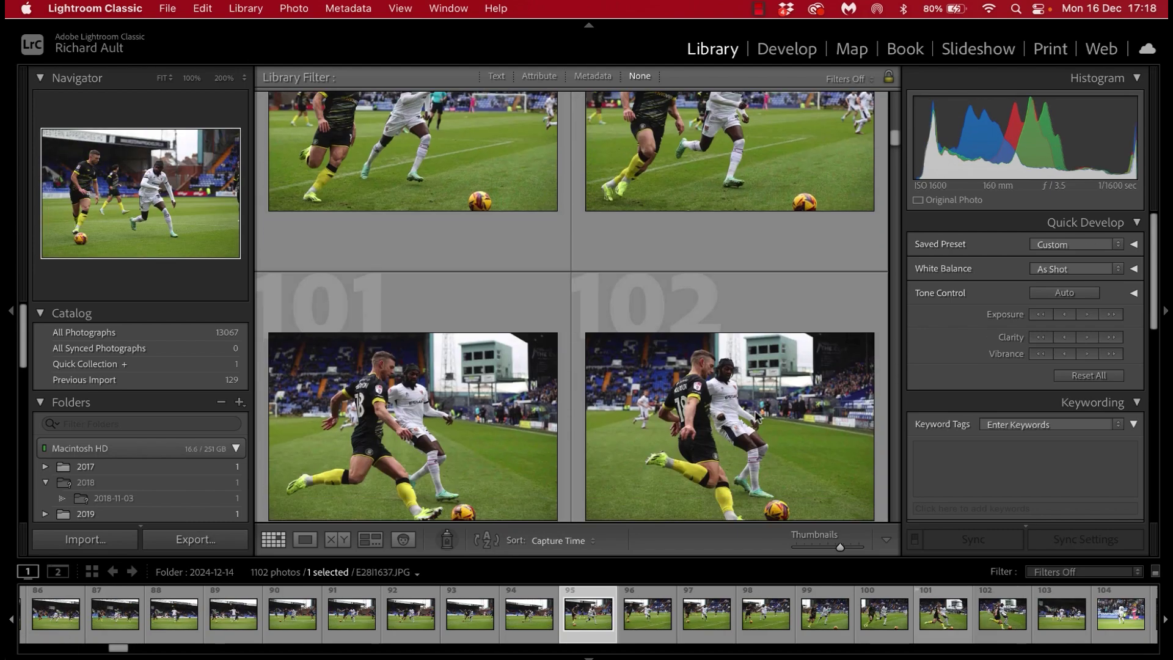
scroll(755, 413, "down", 7)
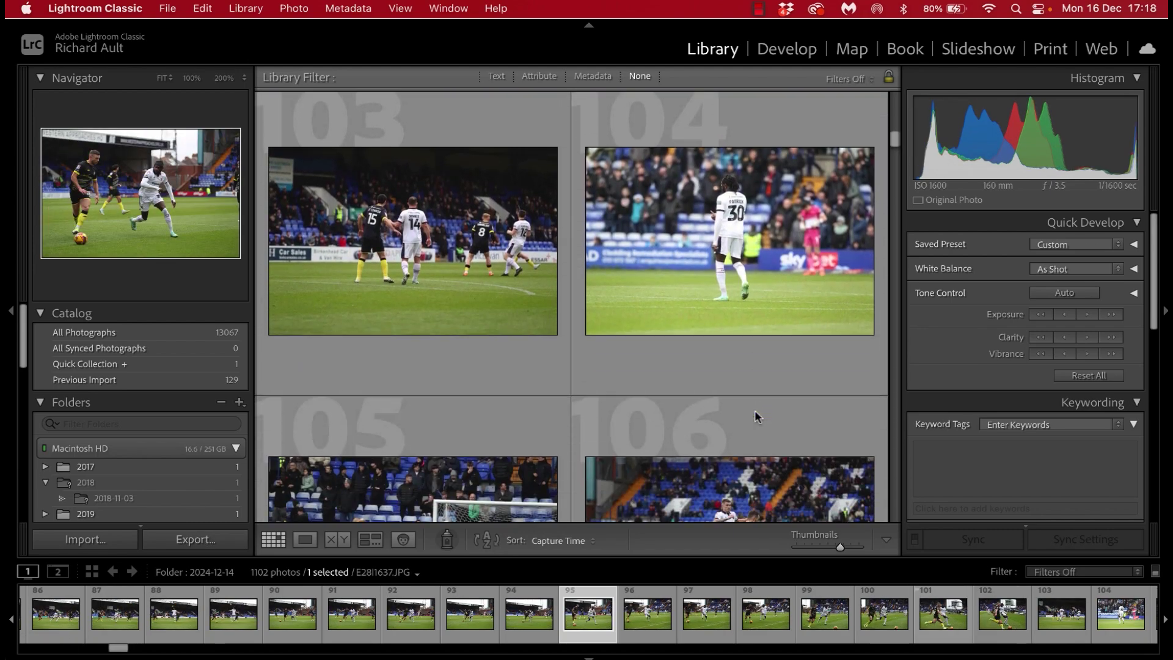
scroll(755, 415, "down", 6)
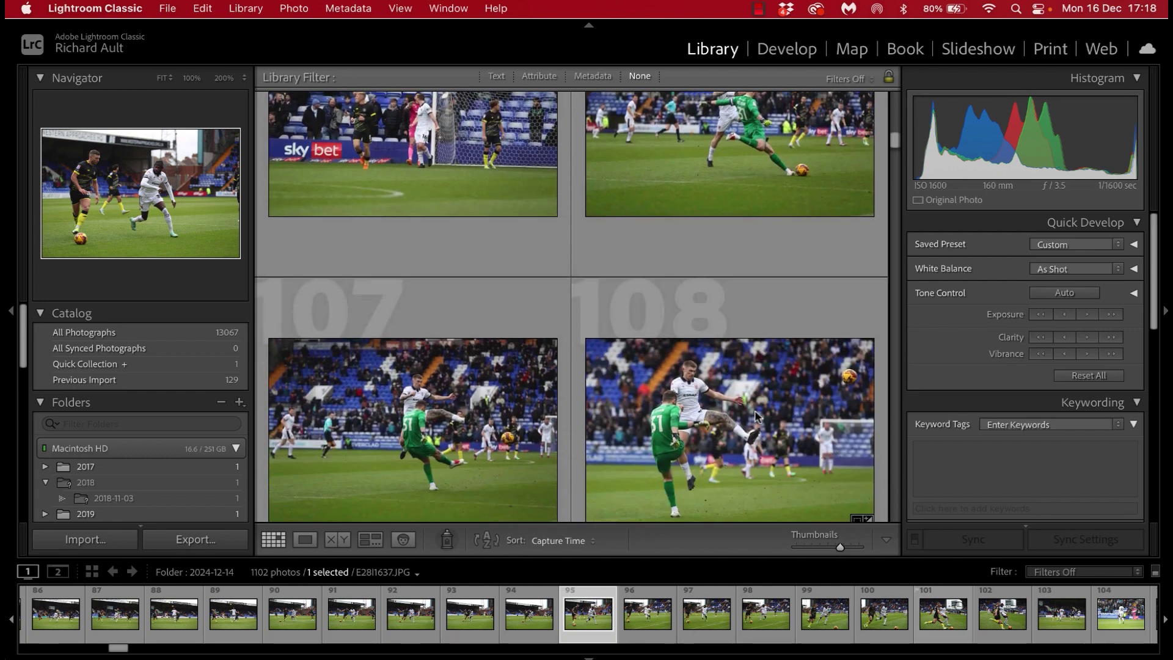
scroll(755, 412, "down", 8)
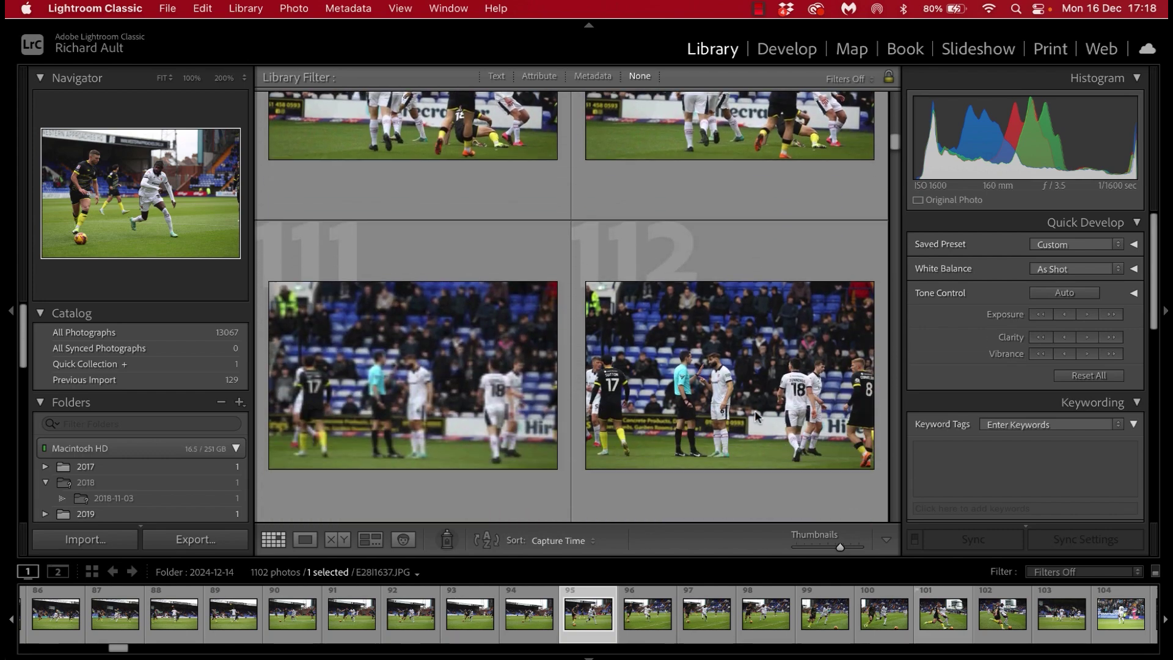
scroll(756, 416, "down", 5)
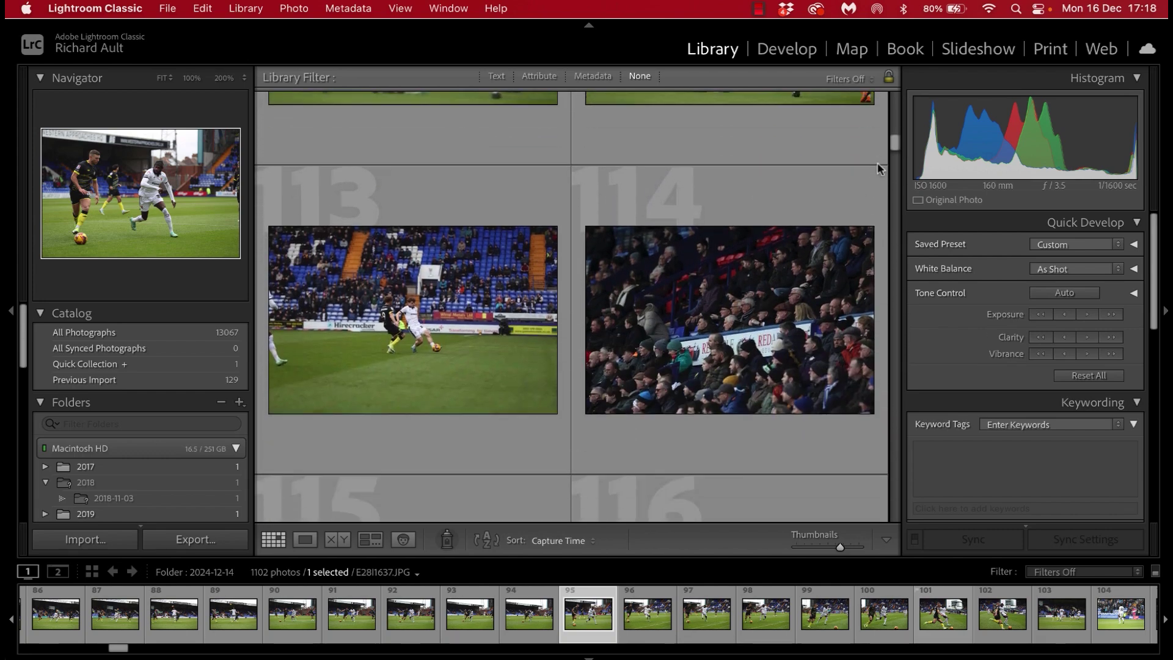
left_click_drag(894, 149, 889, 177)
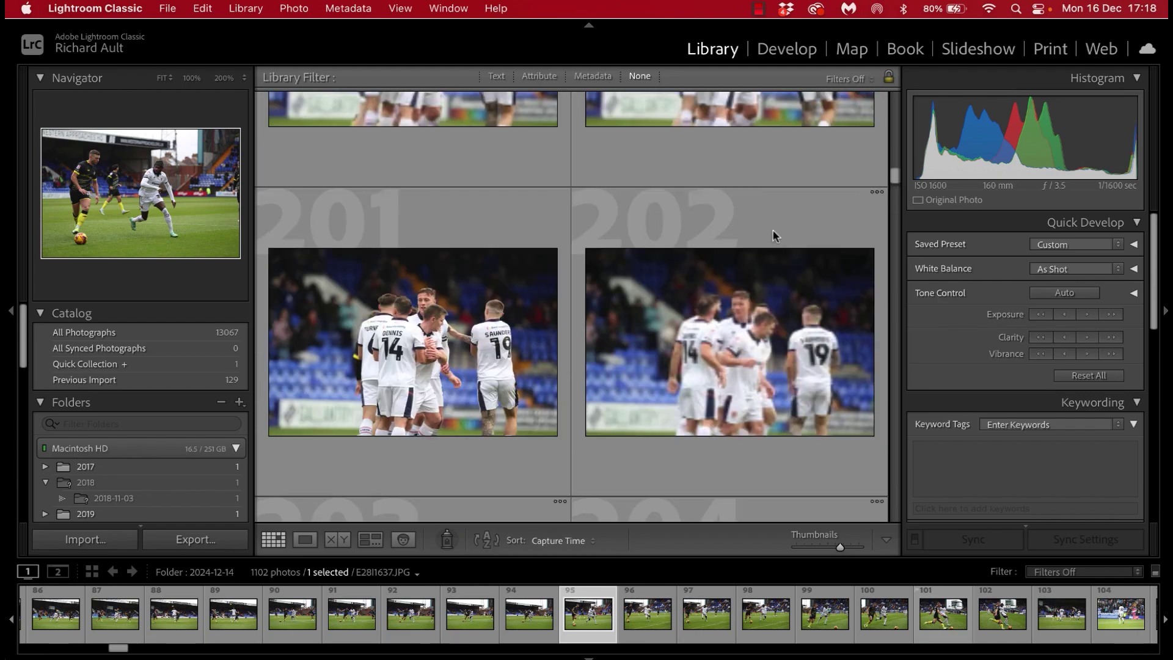
scroll(725, 243, "up", 3)
scroll(724, 243, "up", 5)
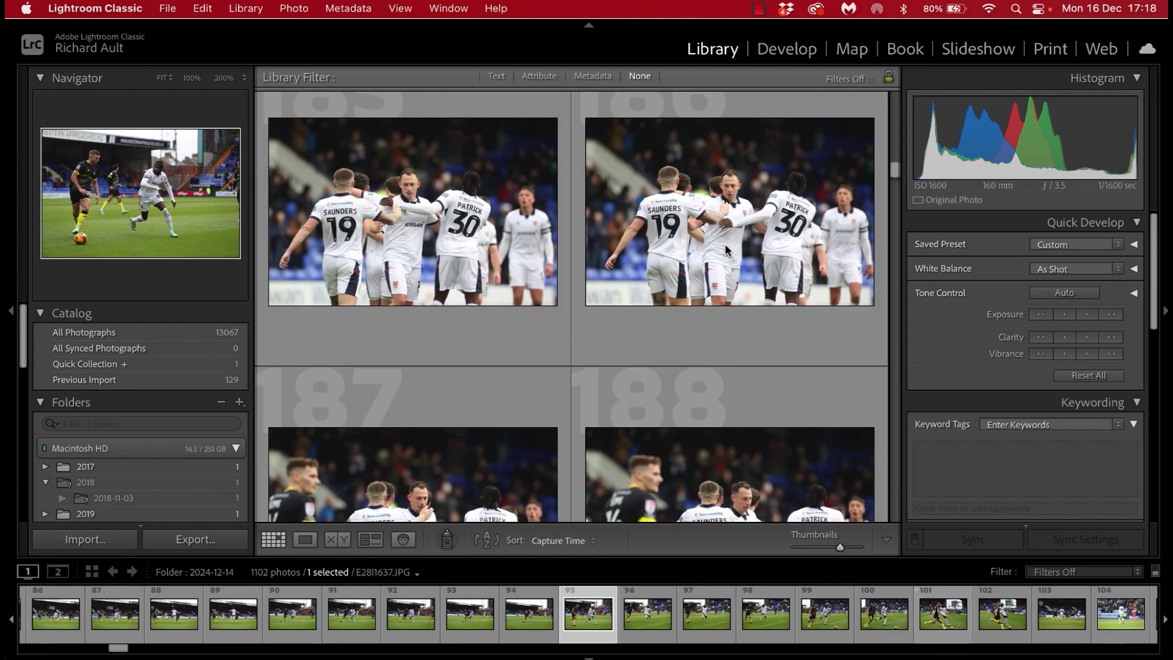
scroll(726, 249, "up", 4)
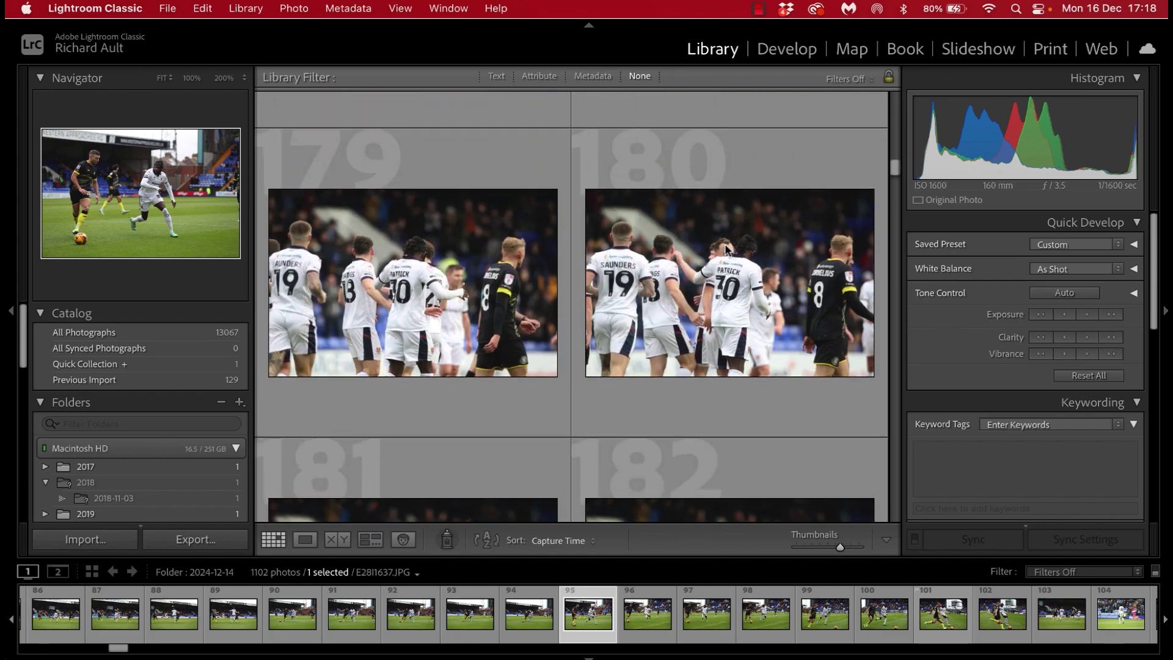
scroll(726, 249, "up", 4)
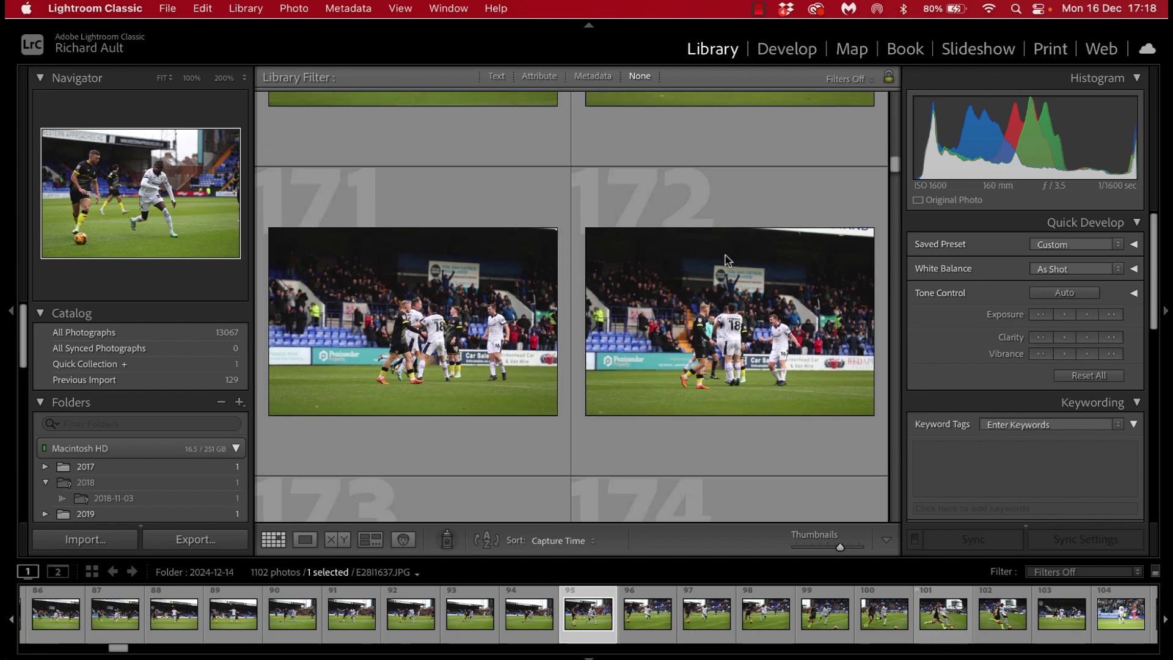
scroll(726, 359, "down", 3)
scroll(726, 360, "up", 6)
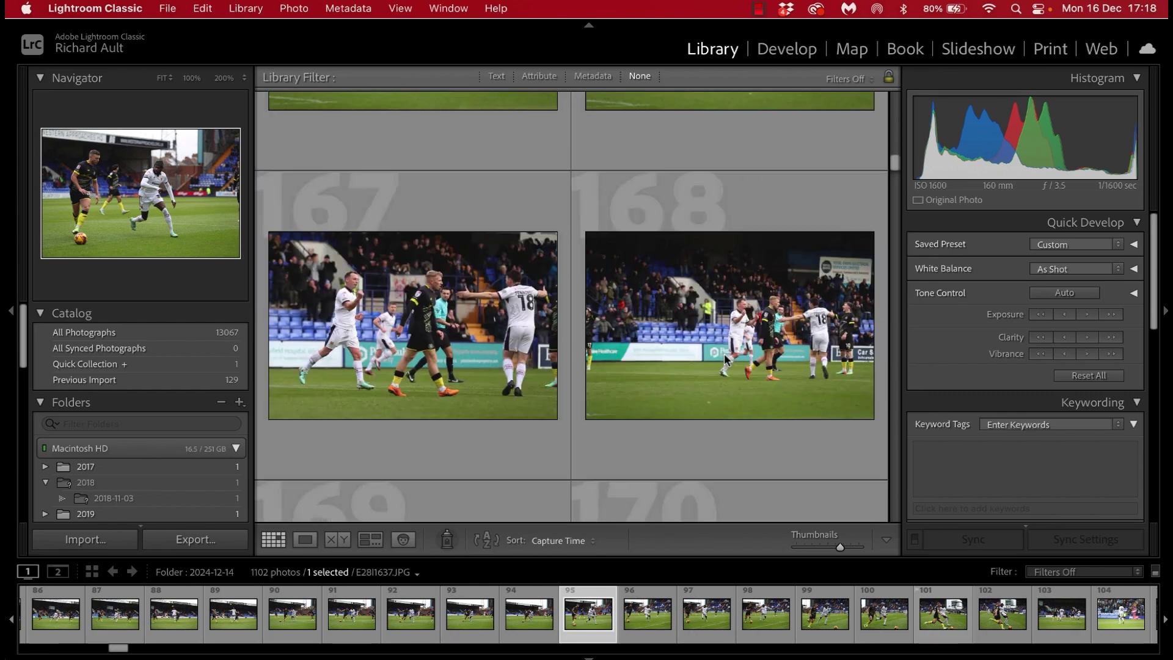
scroll(724, 359, "up", 3)
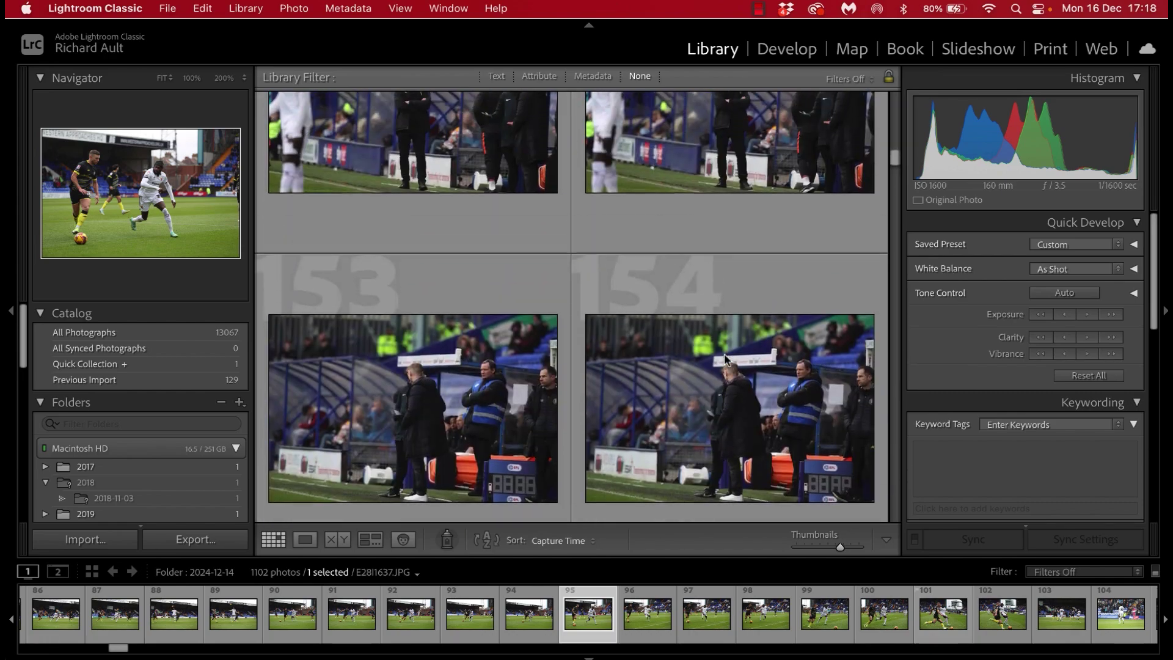
scroll(724, 359, "down", 3)
scroll(726, 359, "down", 2)
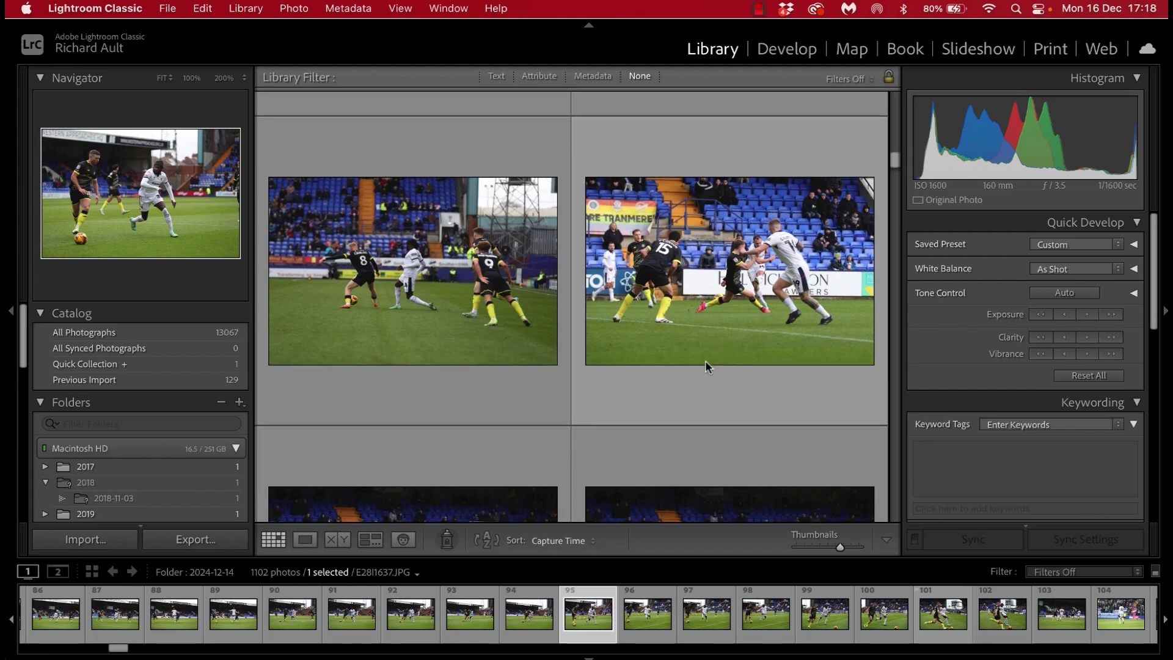
scroll(706, 364, "down", 2)
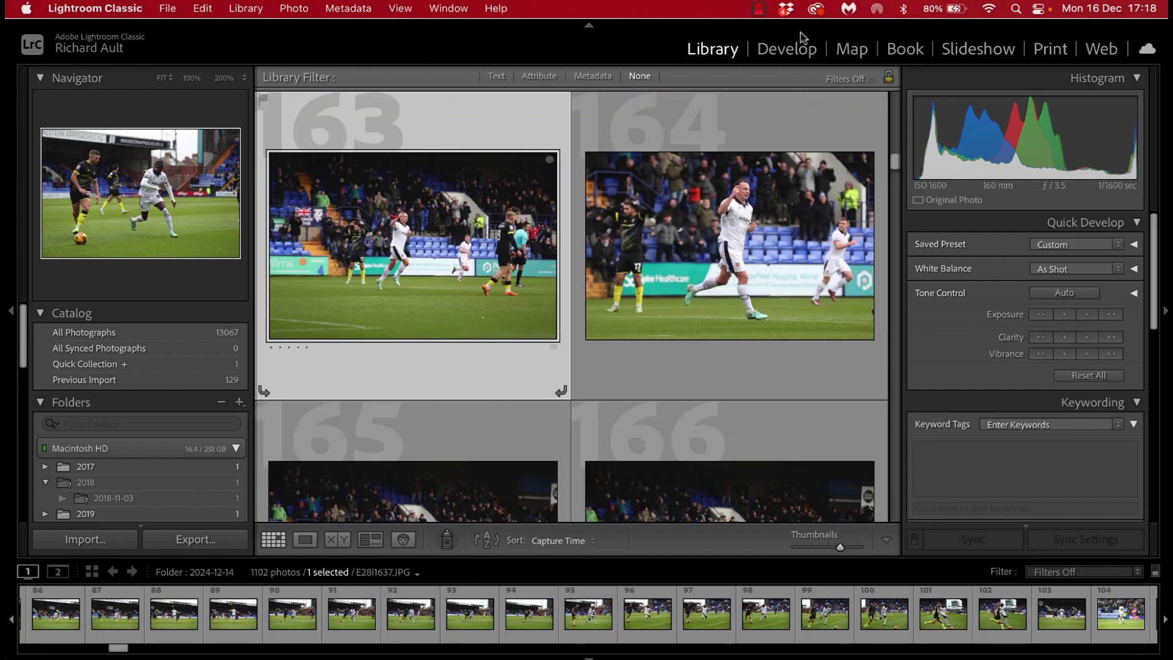
left_click(788, 50)
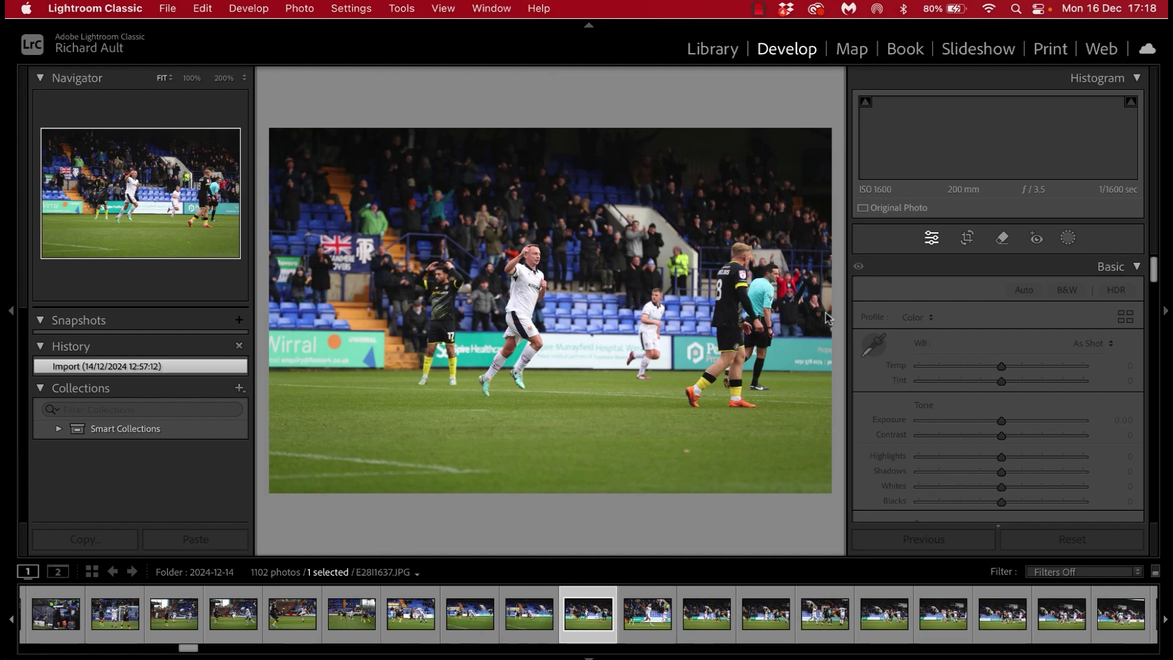
- Crop photo 163 to a tight portrait frame around the celebrating player
key("r")
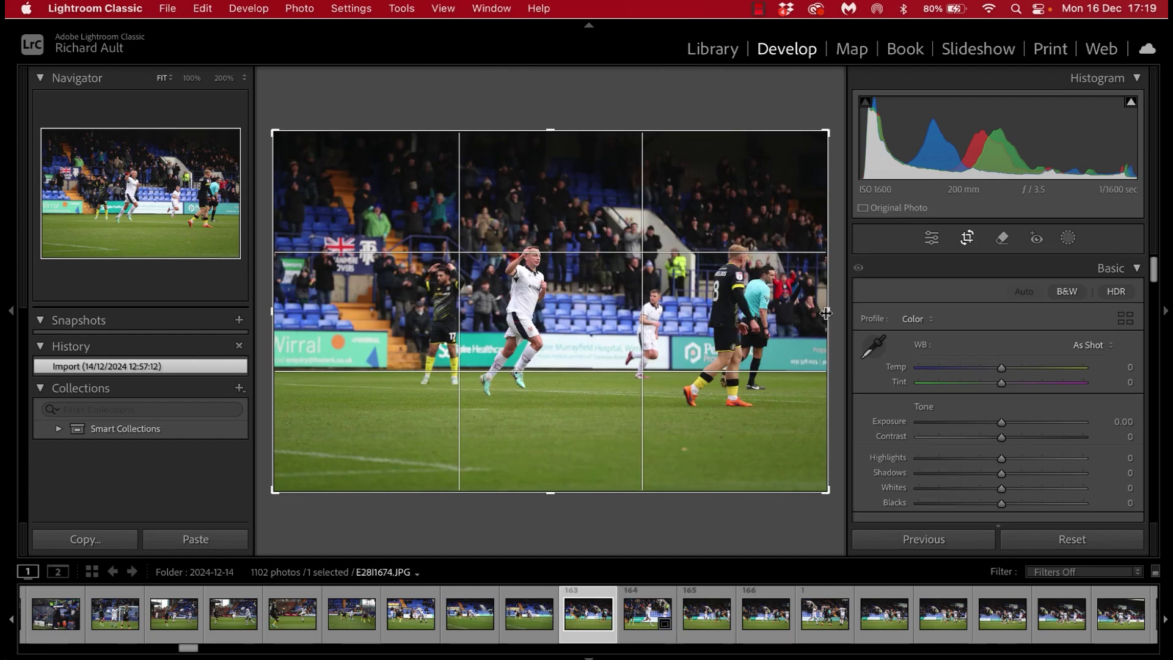
left_click_drag(827, 313, 694, 313)
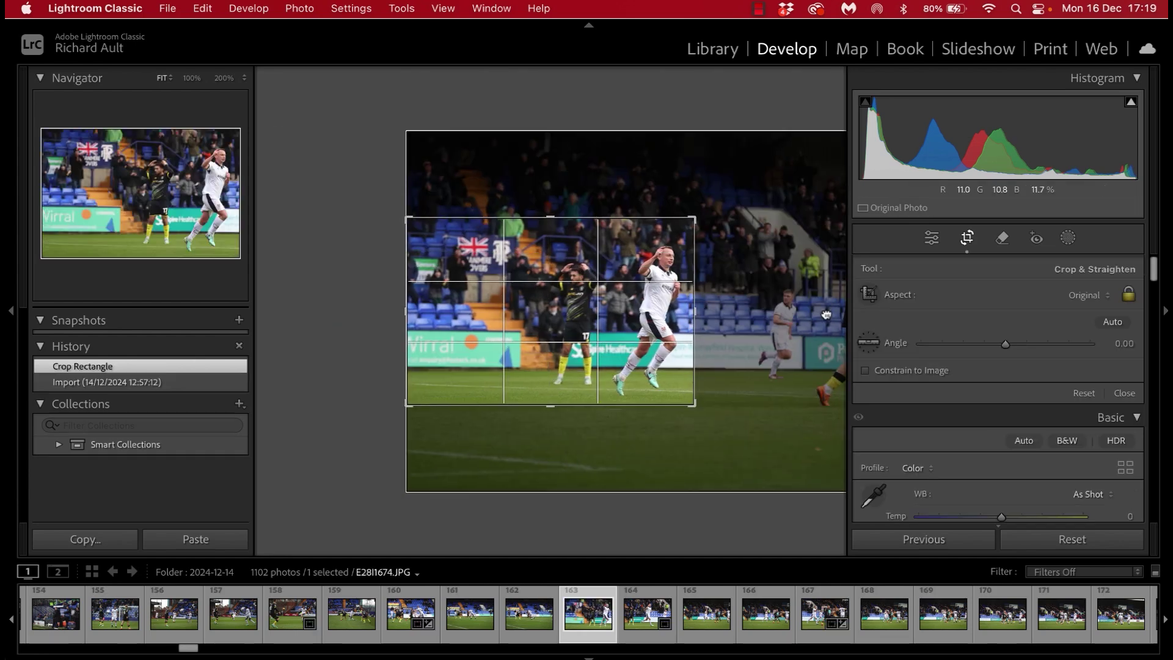
left_click_drag(826, 315, 723, 314)
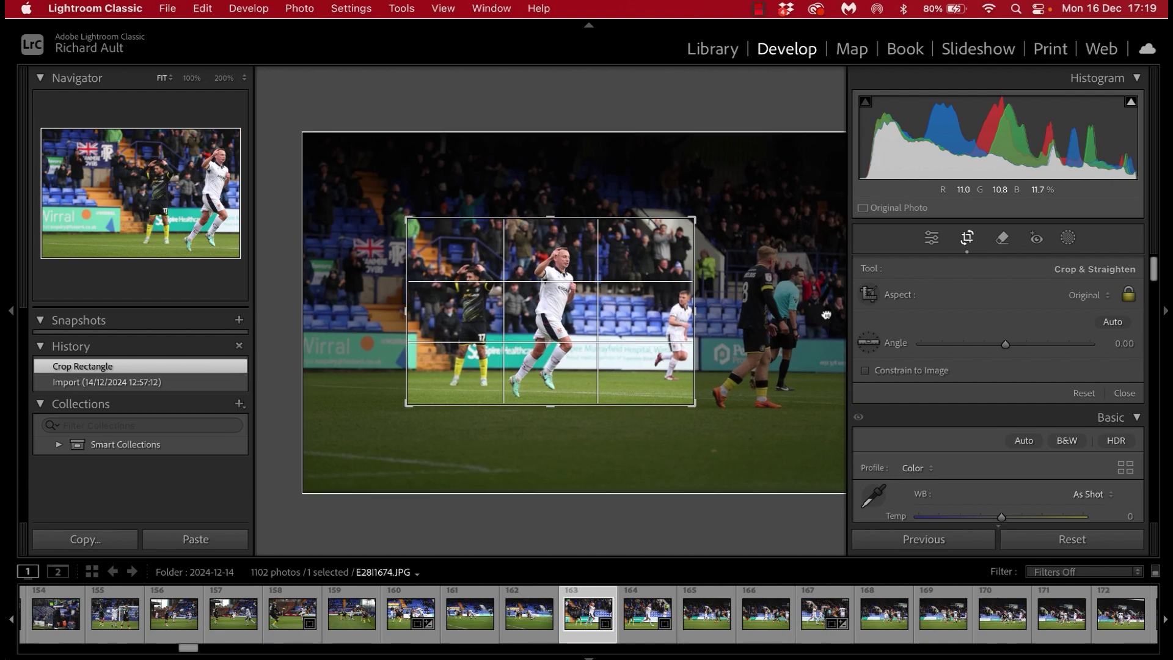
left_click(967, 239)
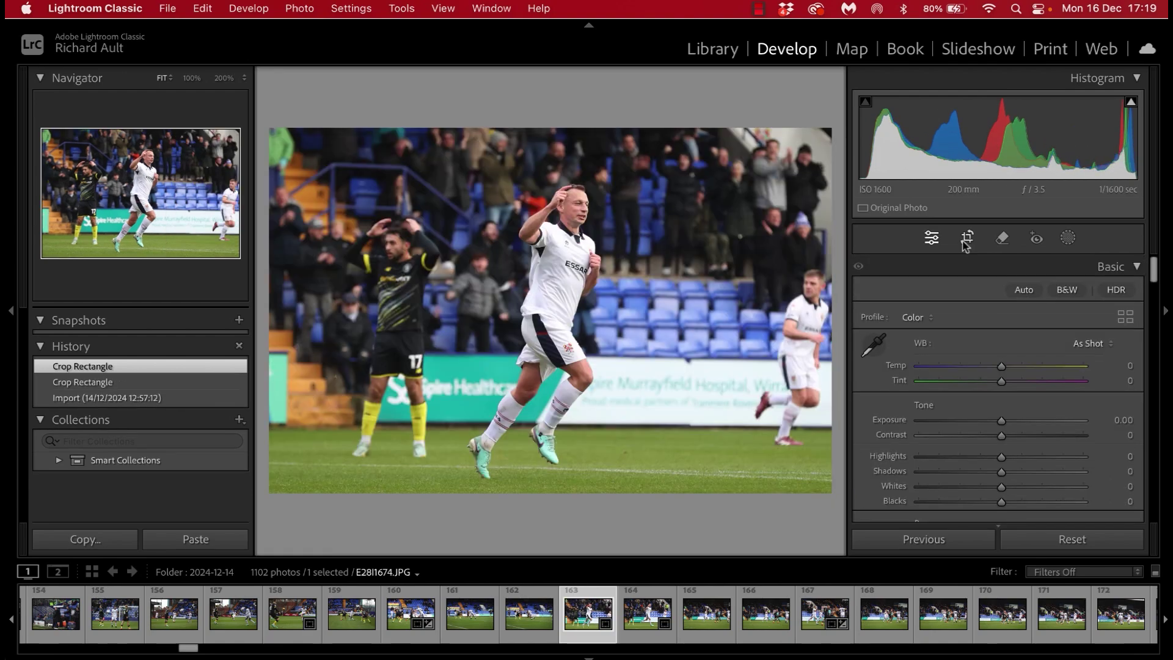
key("super+equal")
key("super+equal")
key("super+minus")
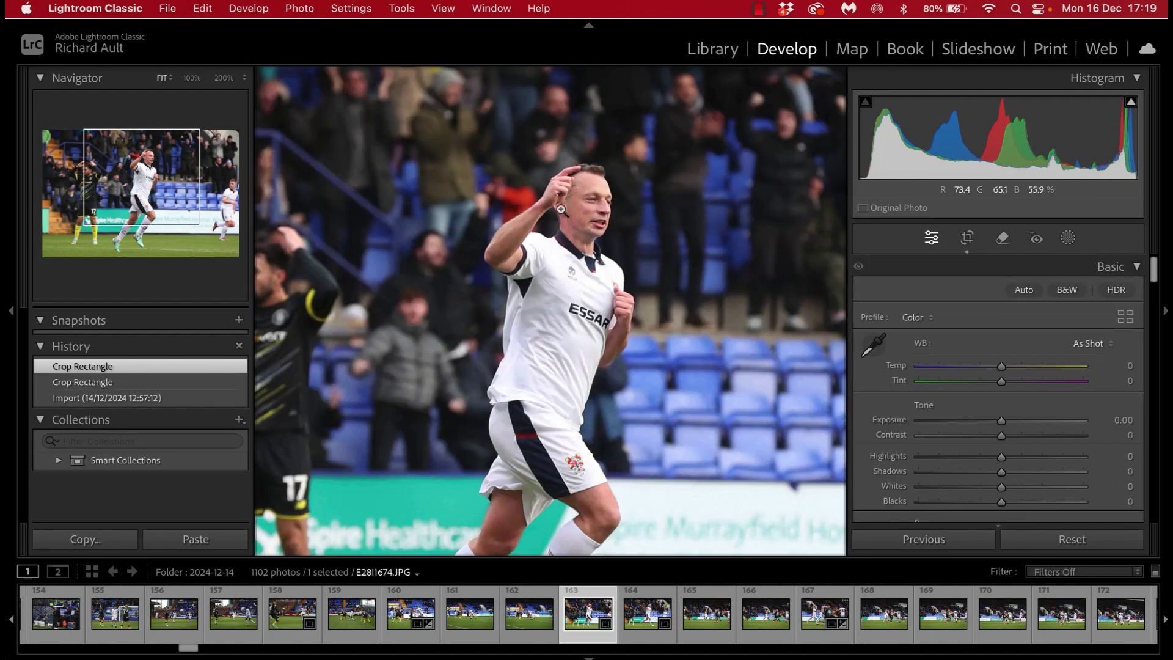
key("super+minus")
left_click(965, 237)
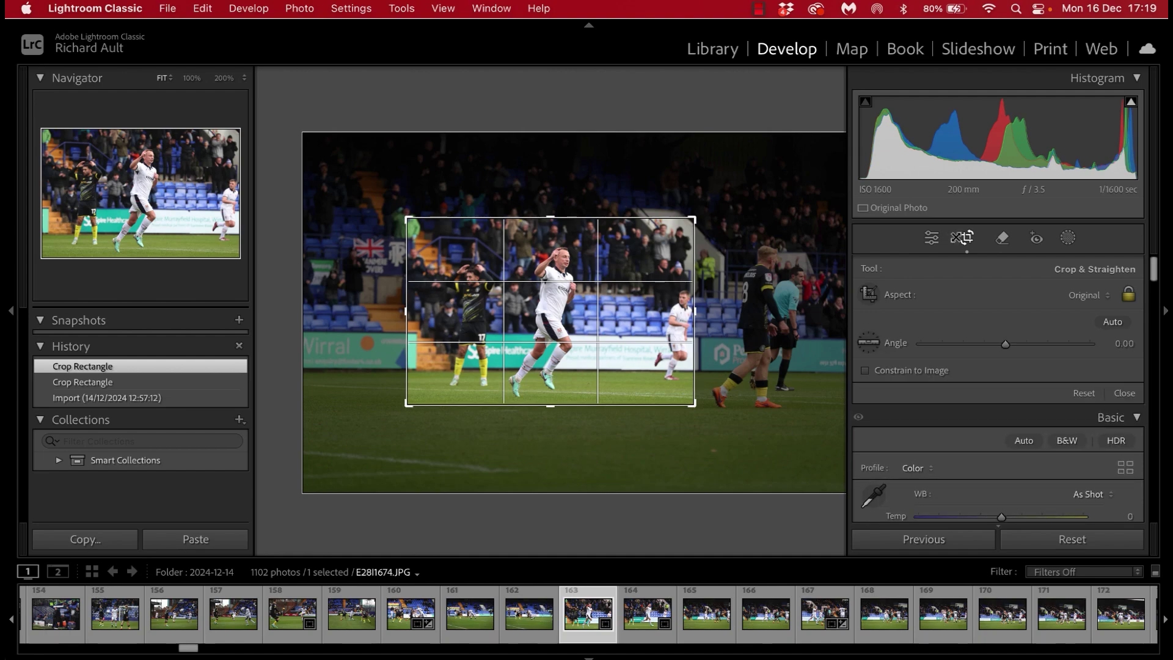
key("x")
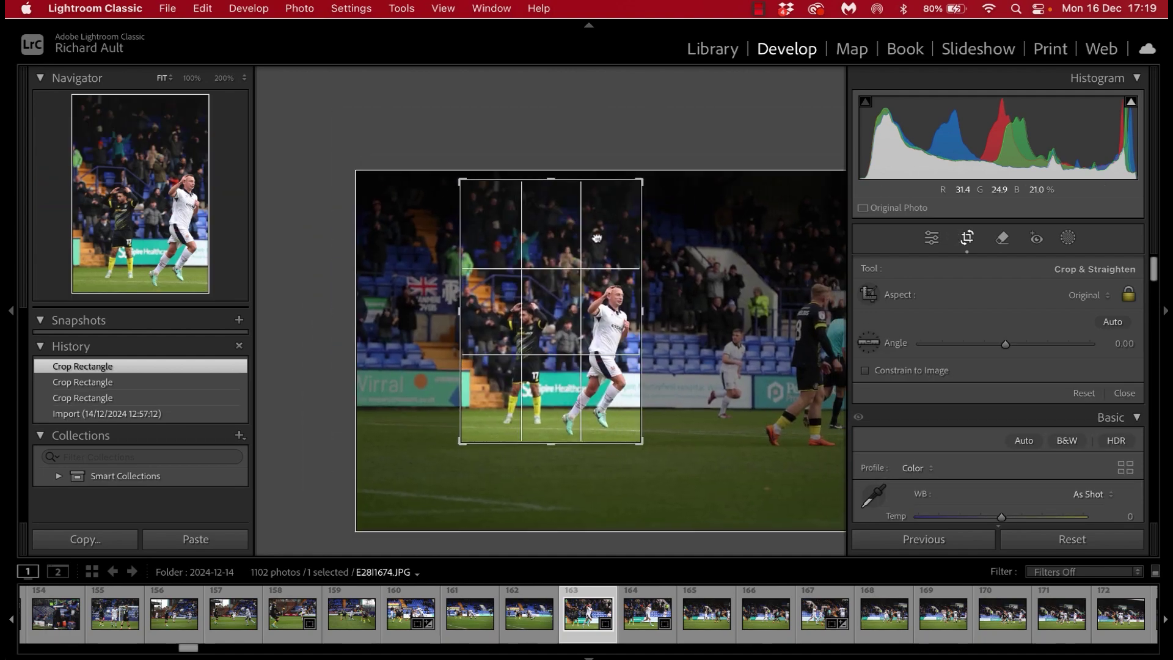
left_click_drag(562, 204, 552, 200)
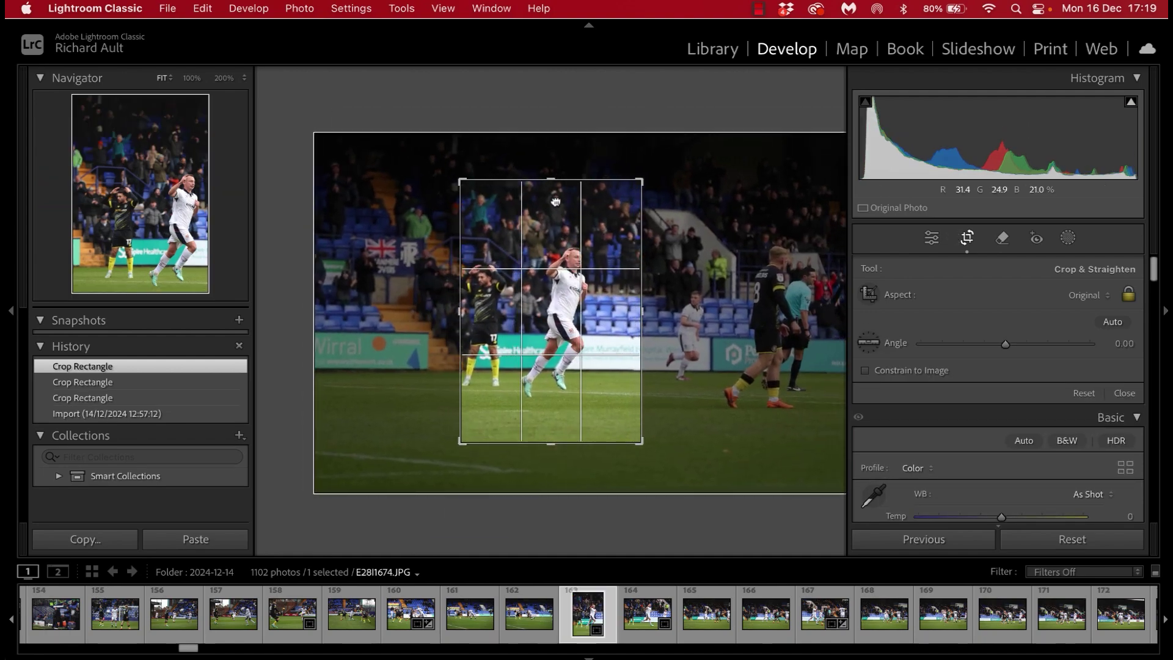
left_click(969, 237)
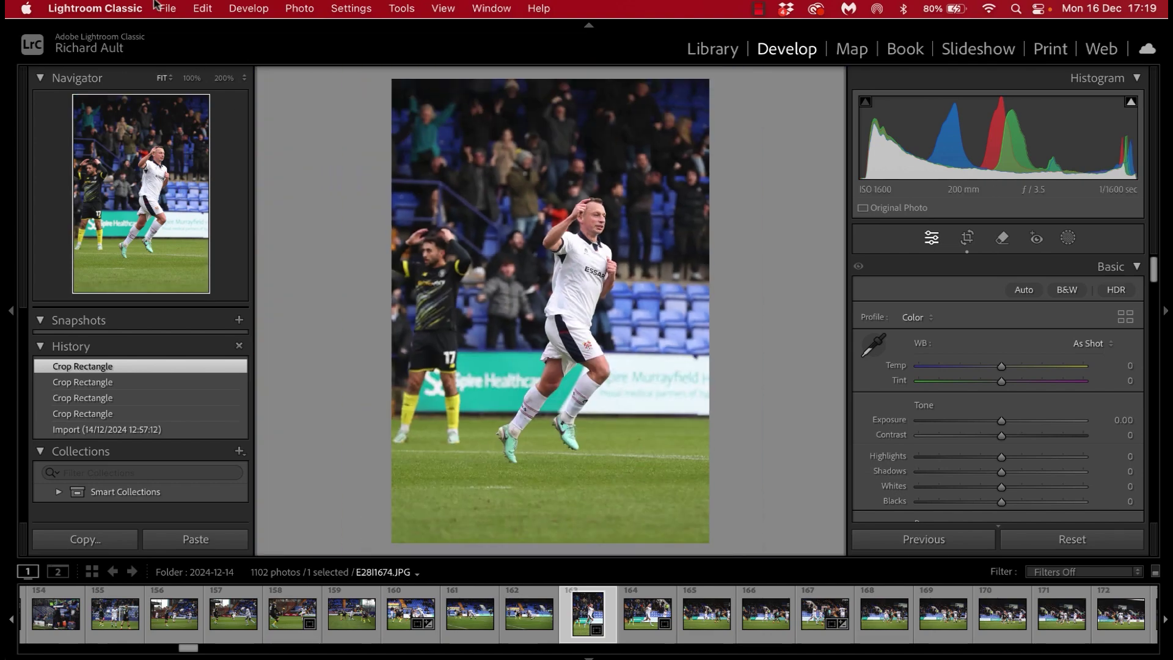
- Export photo 163 with the previous settings and return to Library
left_click(162, 7)
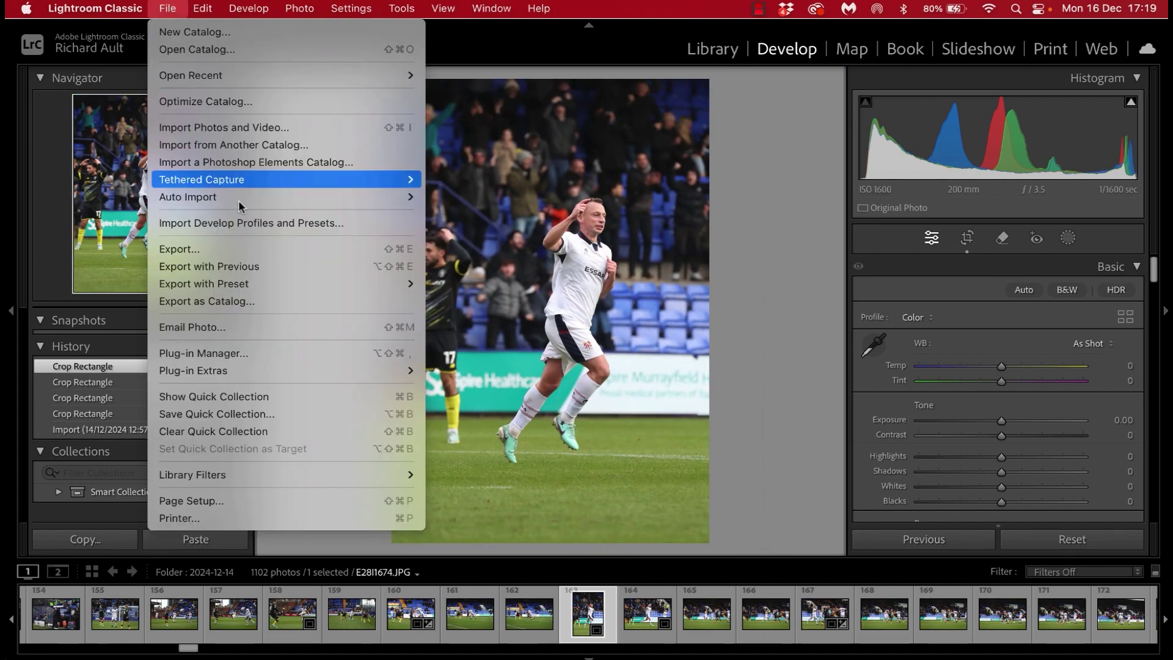
left_click(244, 257)
left_click(707, 57)
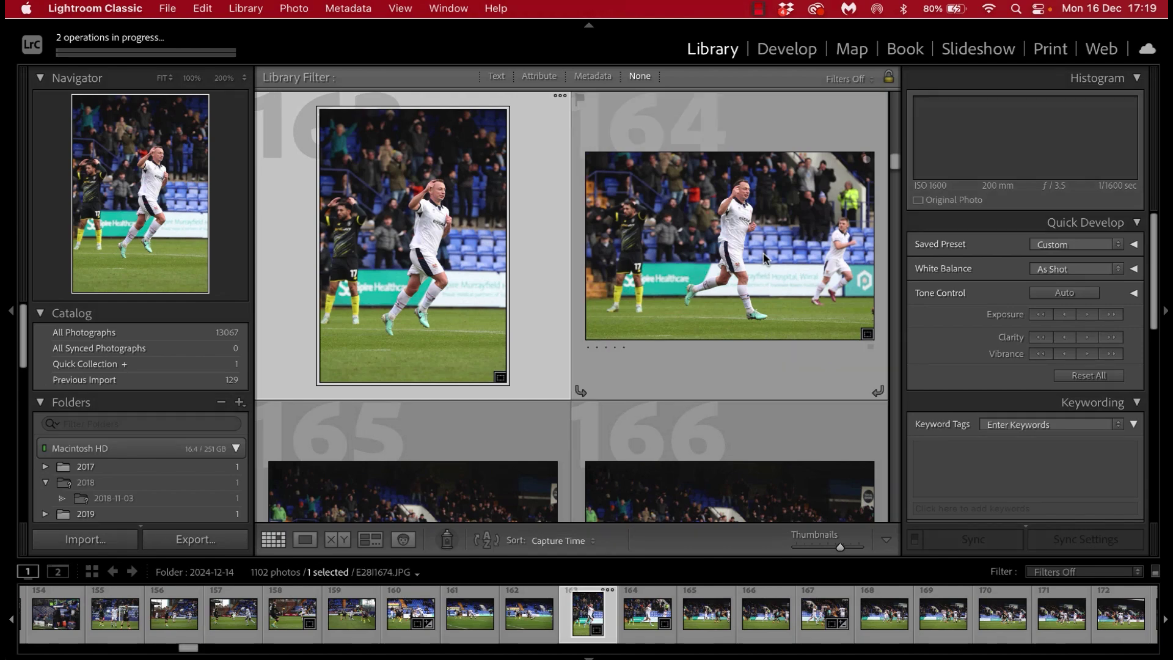
- Open photo 169 in Develop and check the players' focus at 1:1
scroll(764, 257, "down", 10)
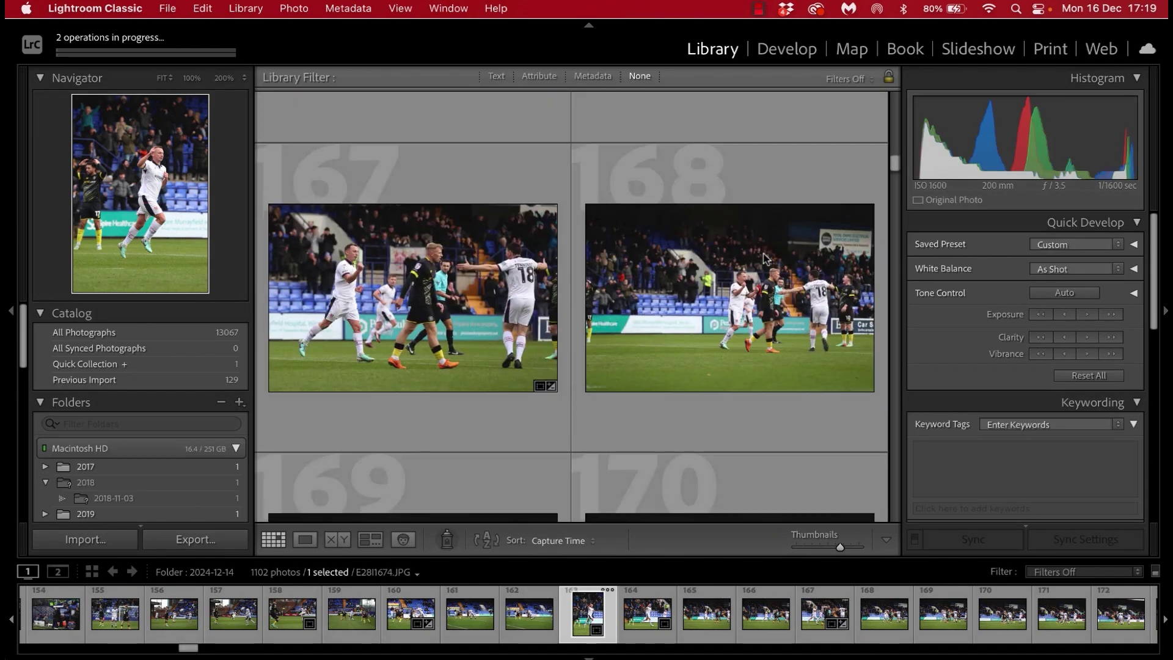
scroll(765, 255, "down", 3)
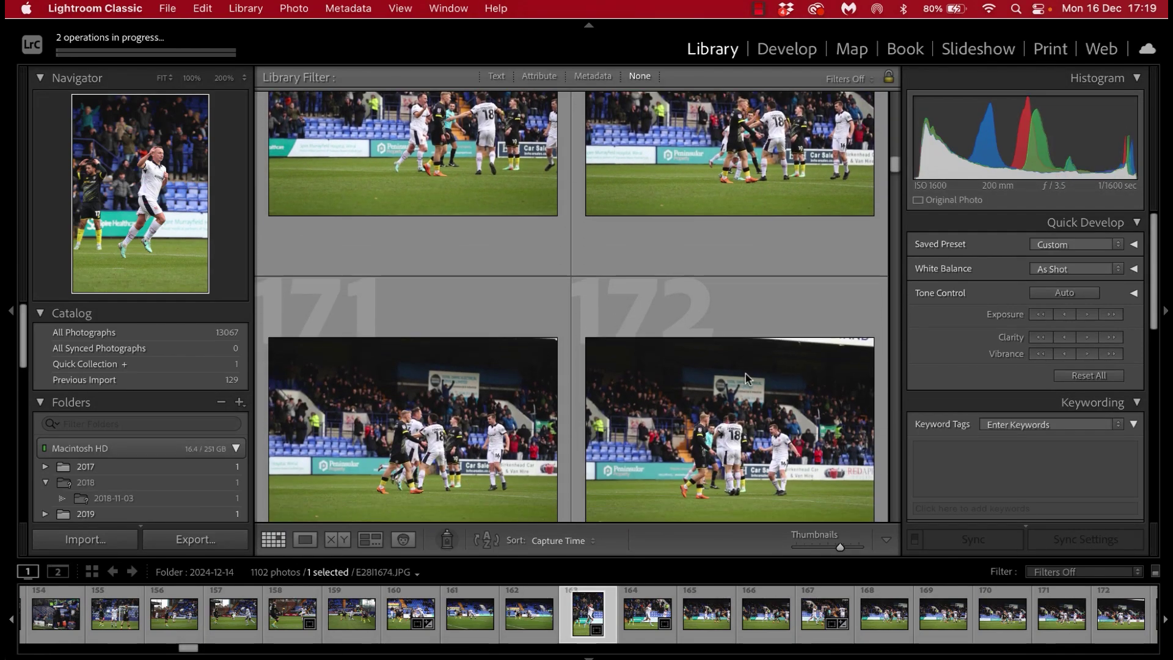
key("Down")
key("Down")
key("Down")
left_click(781, 55)
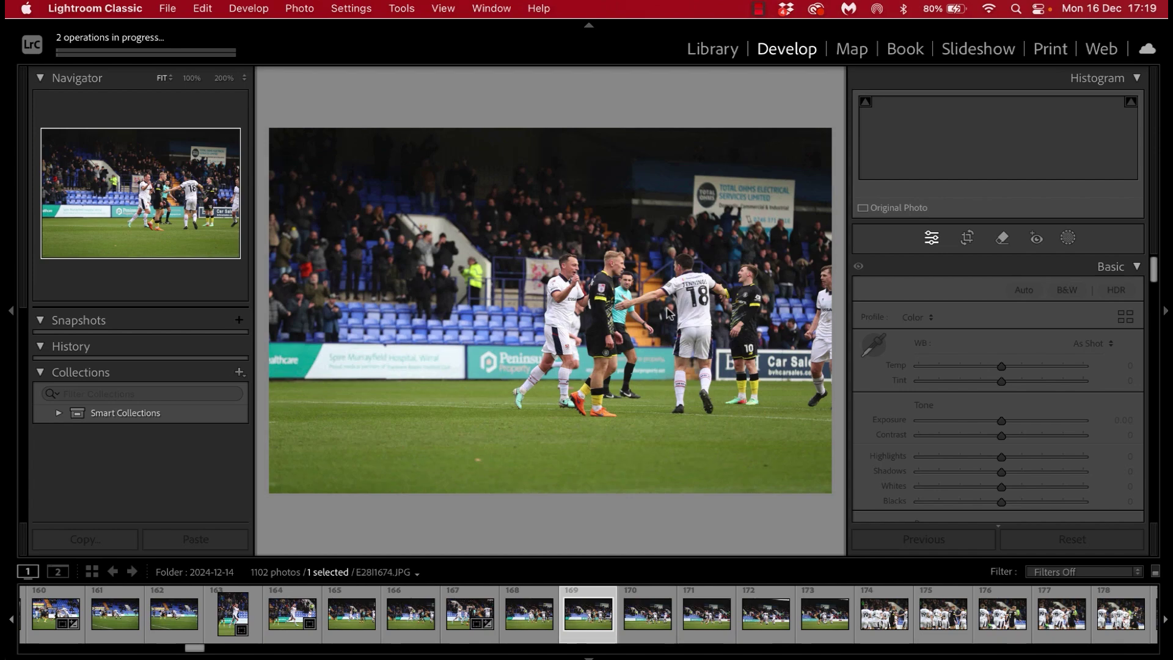
left_click(571, 269)
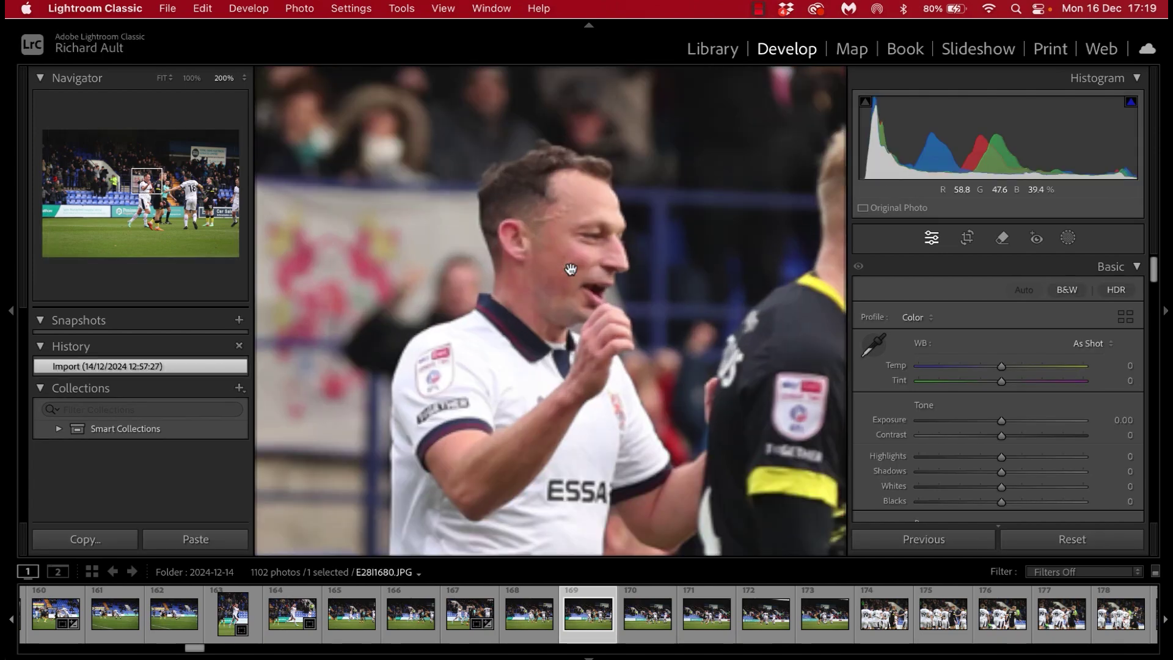
left_click_drag(571, 269, 535, 327)
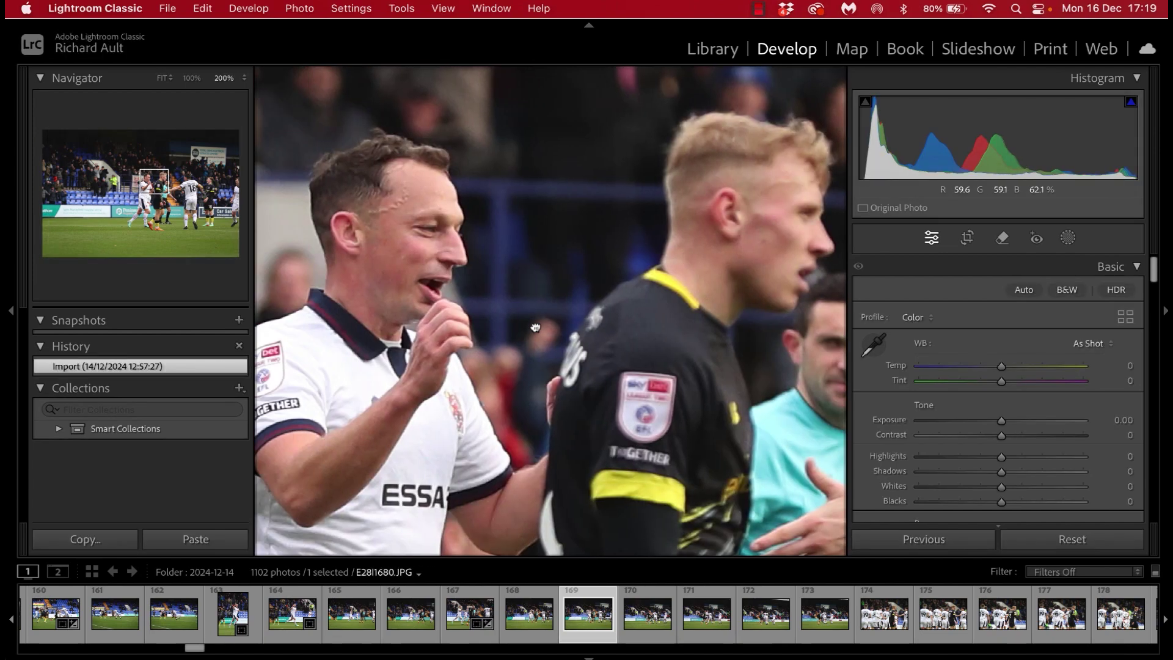
left_click(536, 328)
- Crop photo 169 to a tighter landscape frame around the players
key("r")
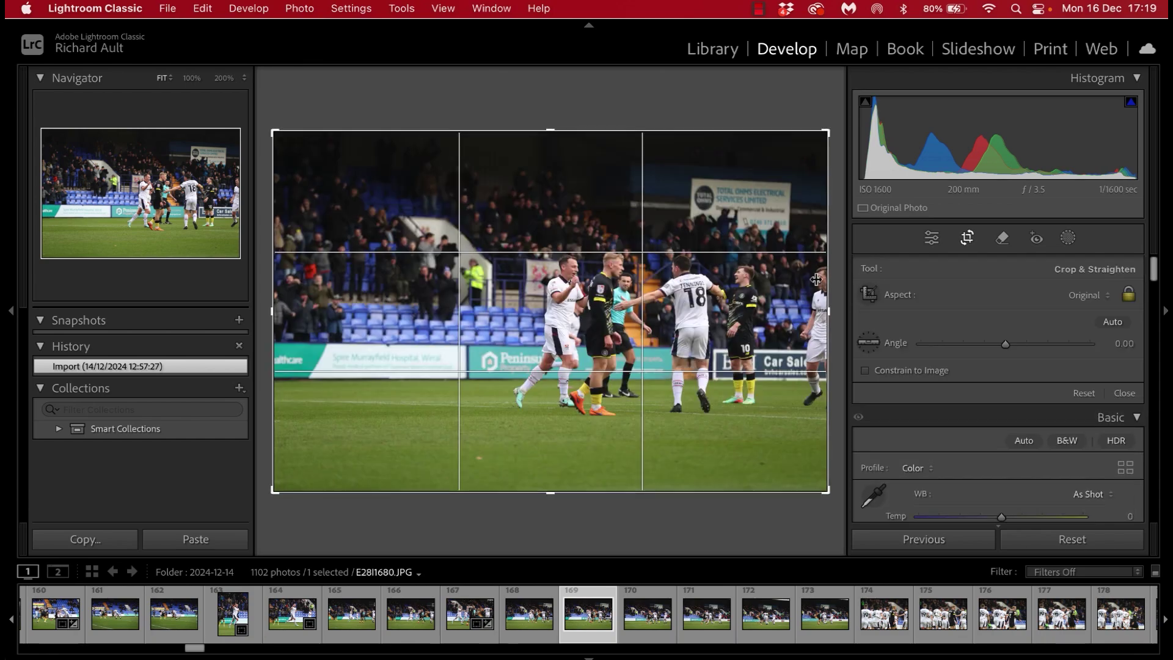
left_click_drag(832, 283, 747, 285)
left_click_drag(672, 296, 446, 294)
left_click(967, 238)
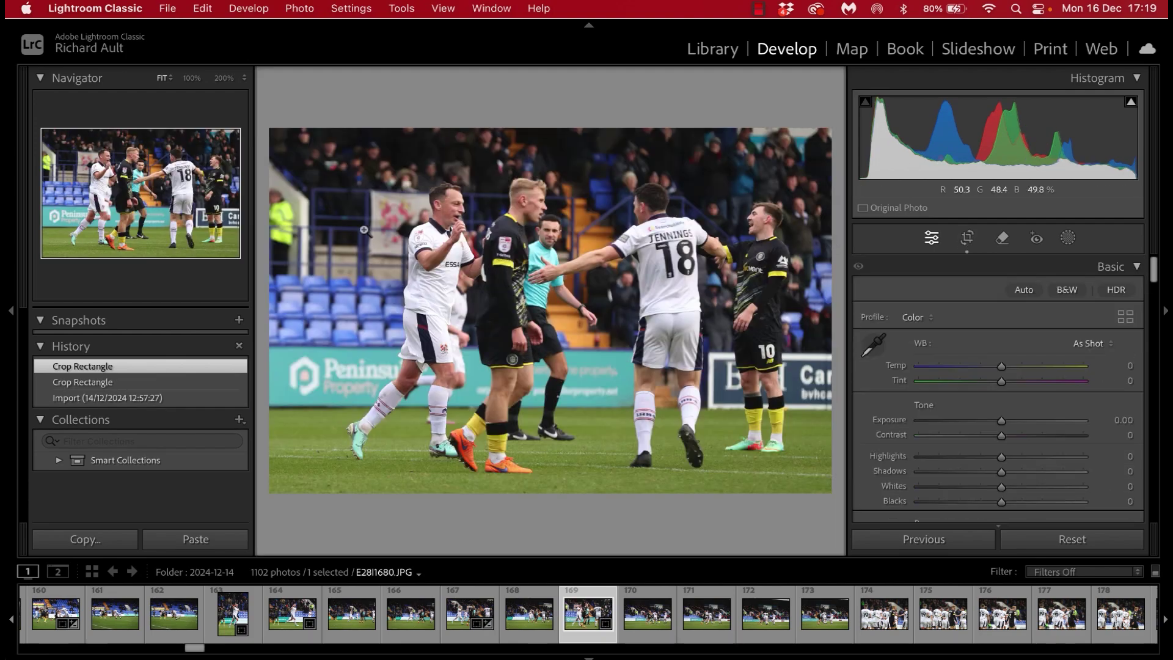
left_click(455, 214)
left_click(266, 73)
- Export the cropped photo with the previous settings and return to the Library grid
left_click(168, 8)
left_click(236, 265)
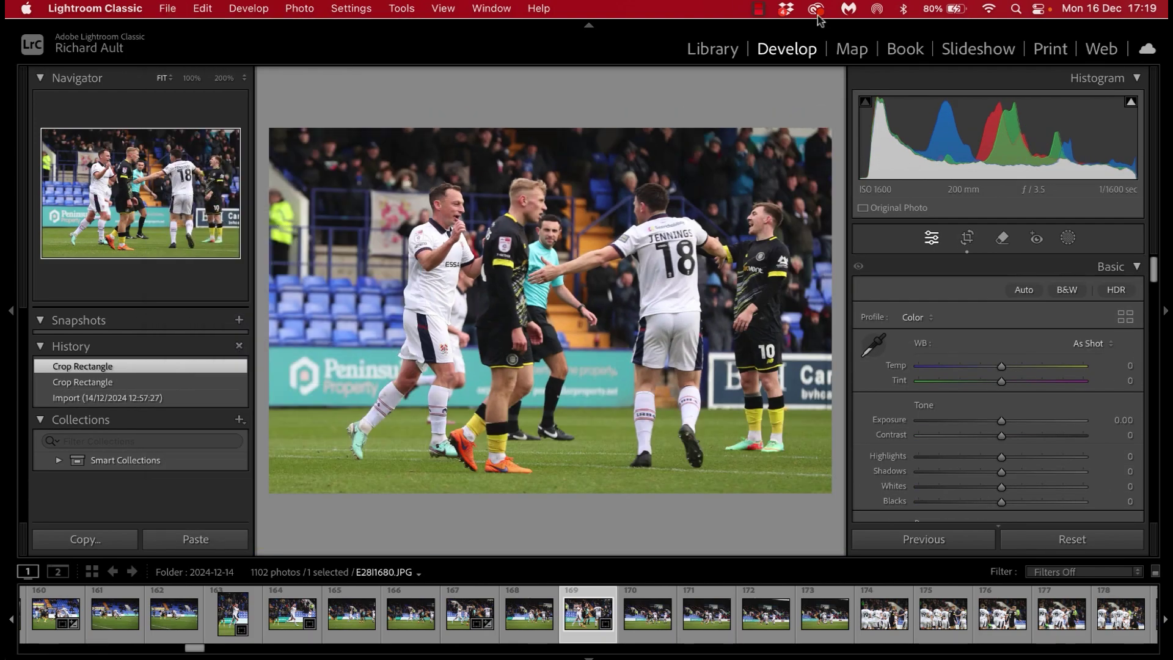
left_click(722, 60)
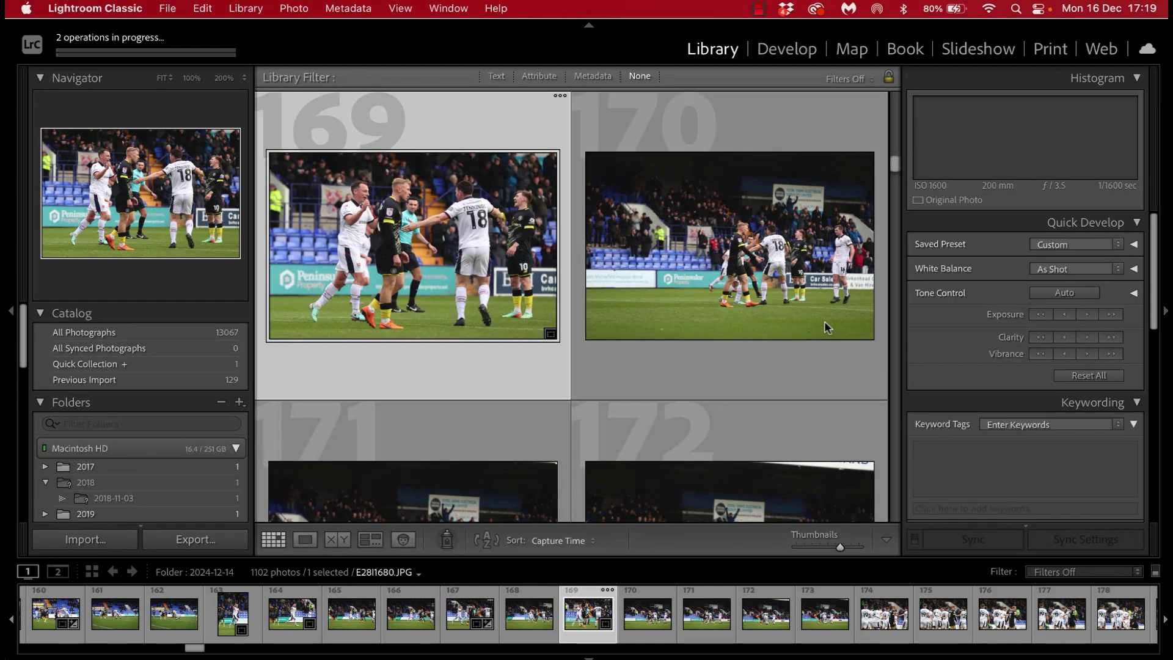
- Select the huddled team celebration photo and open it in Develop
scroll(824, 327, "down", 10)
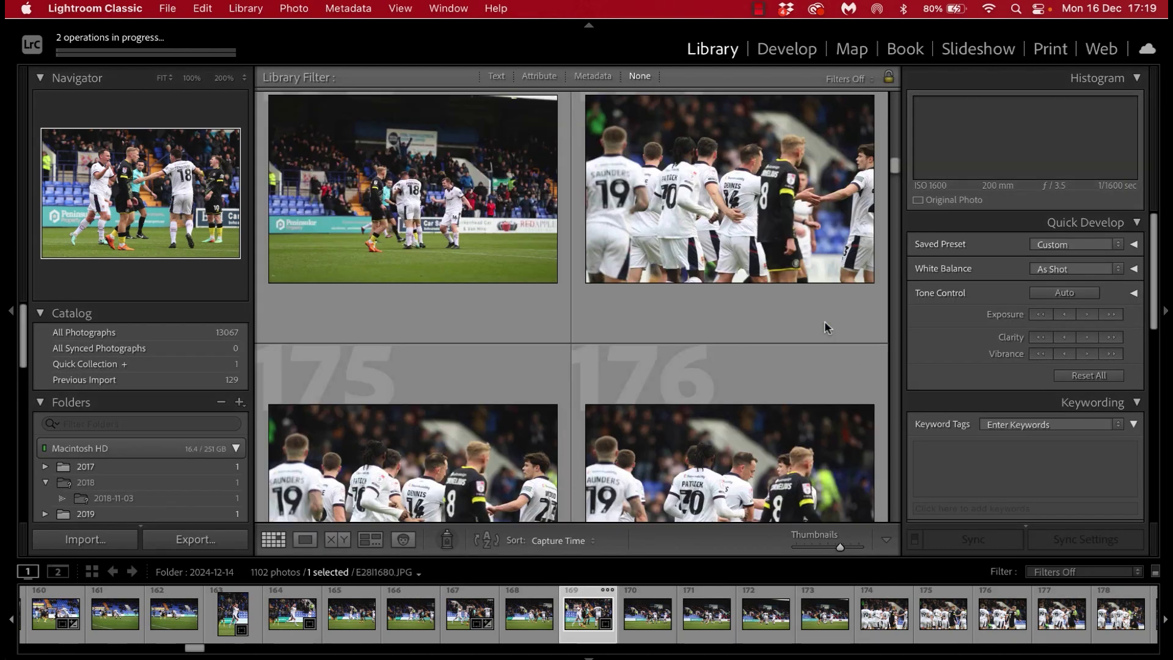
scroll(824, 327, "down", 1)
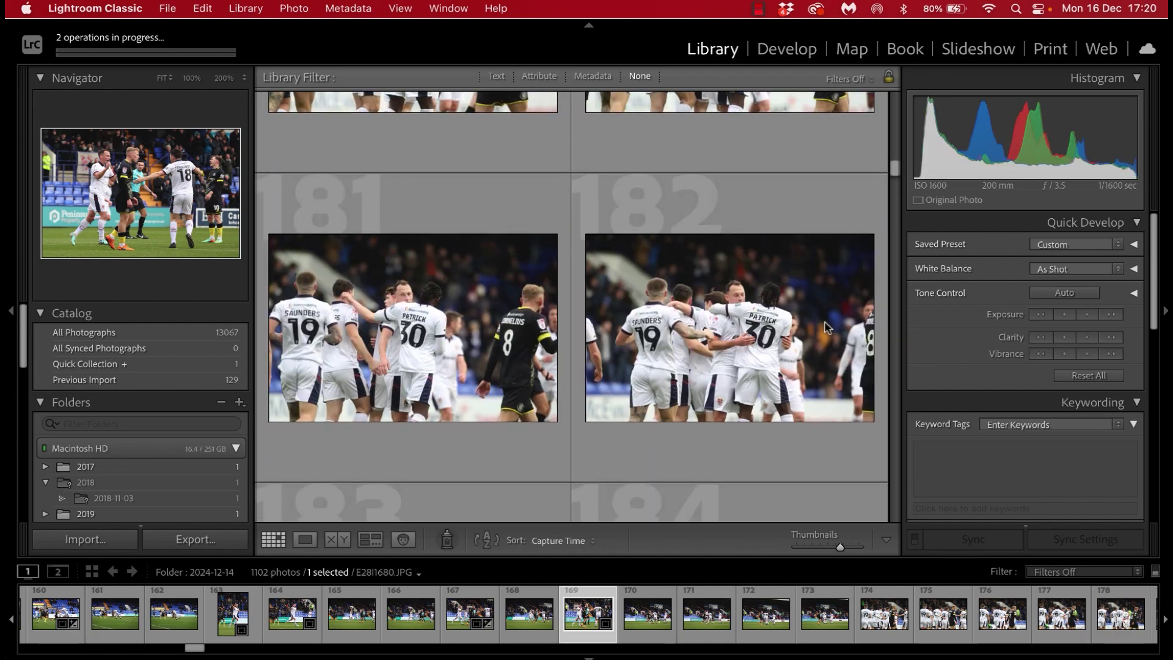
left_click(825, 327)
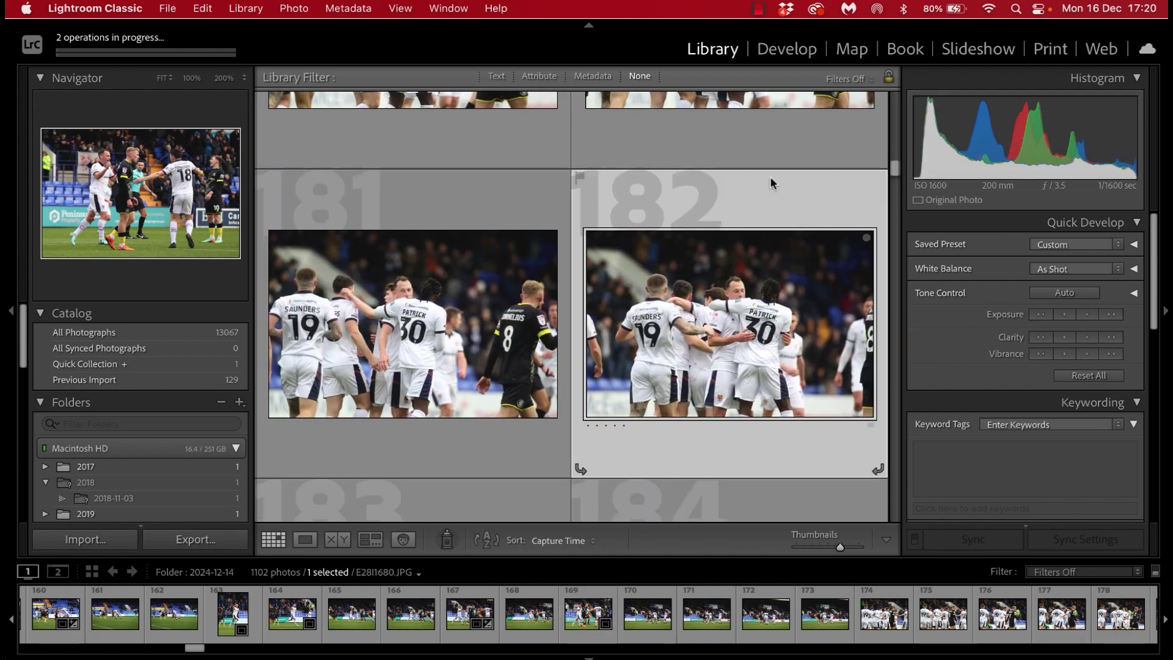
left_click(776, 50)
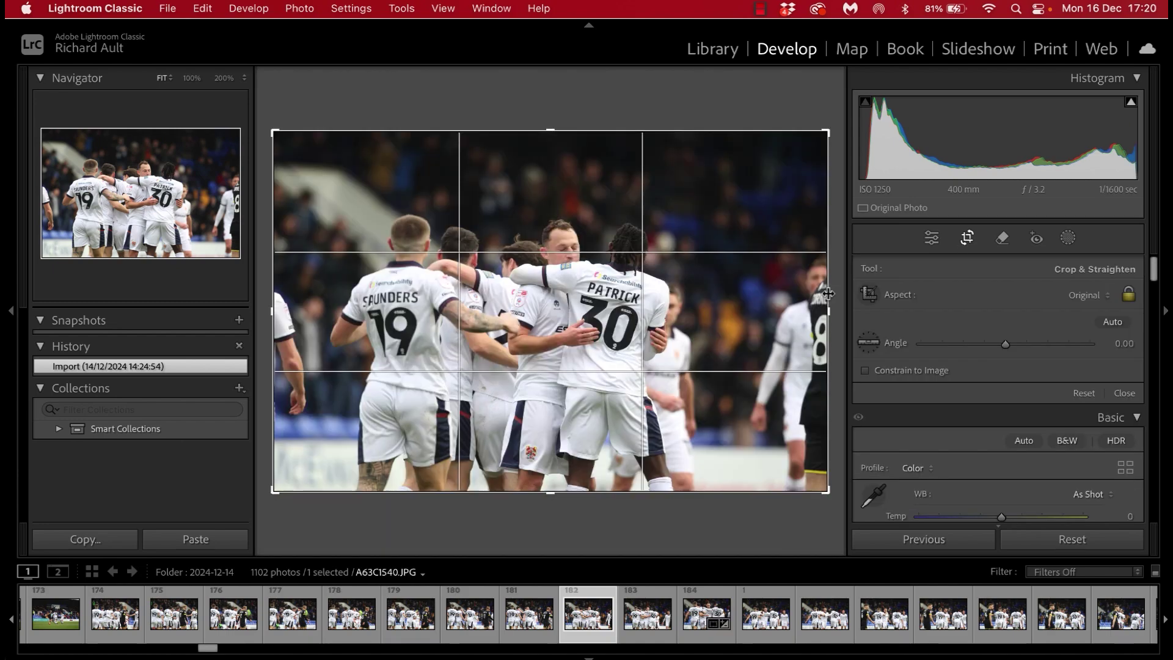
- Pull in the crop's right edge and straighten the photo by -0.43°
left_click_drag(828, 294, 794, 294)
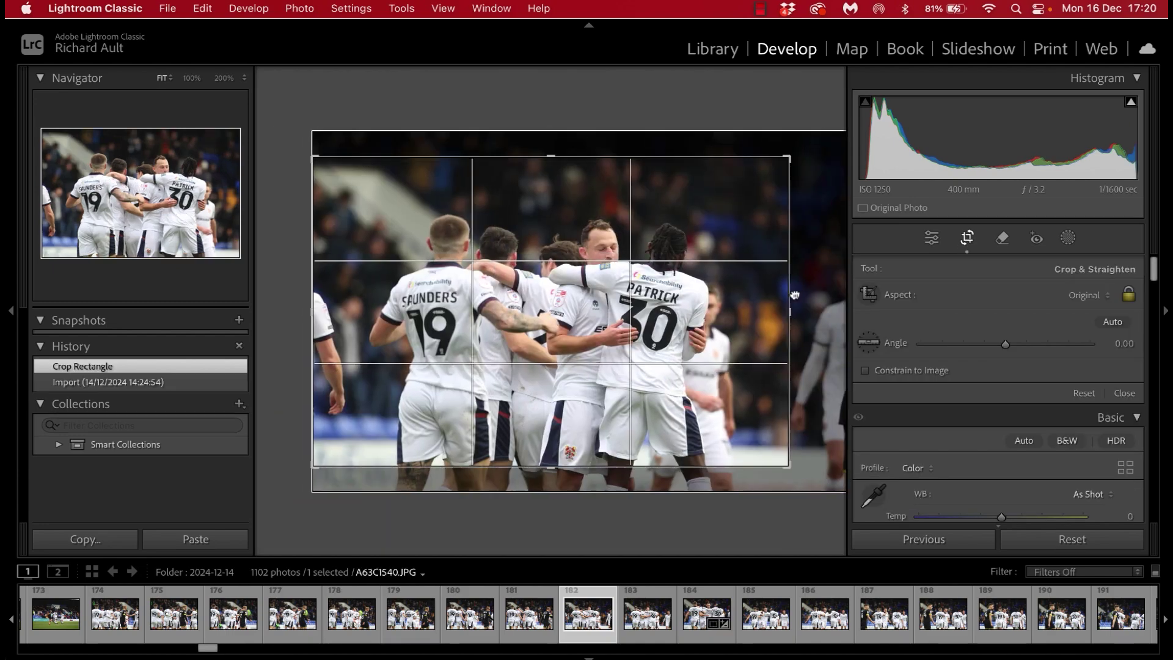
left_click_drag(830, 208, 837, 219)
left_click(967, 239)
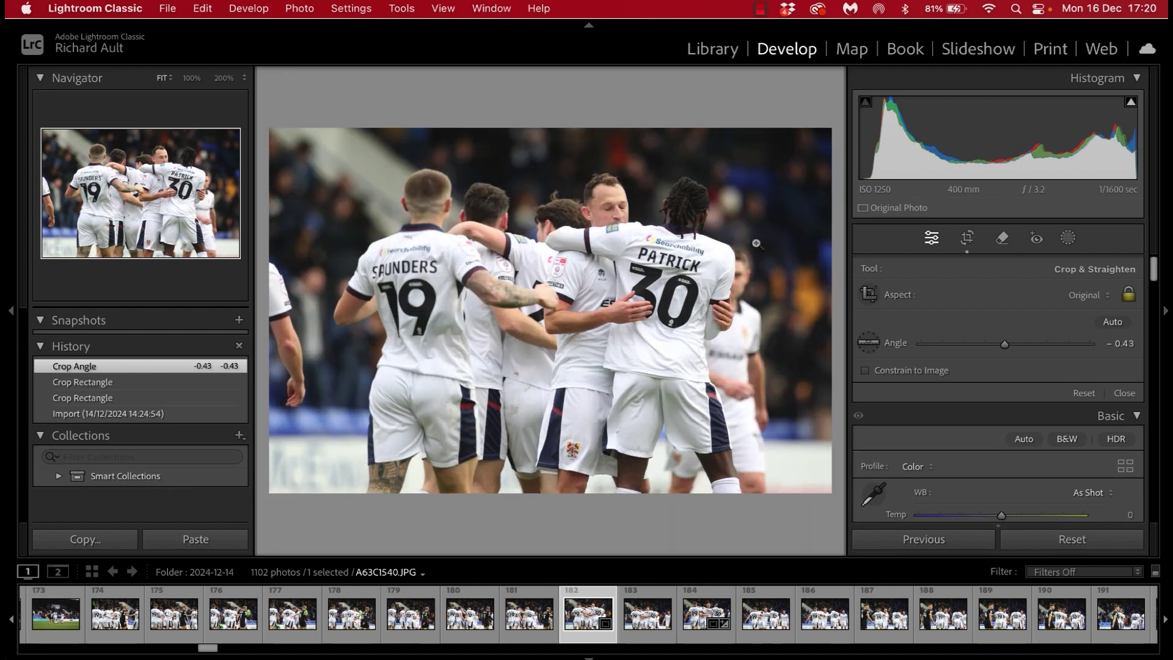
- Tighten the crop around the celebrating players and export with the previous settings
key("r")
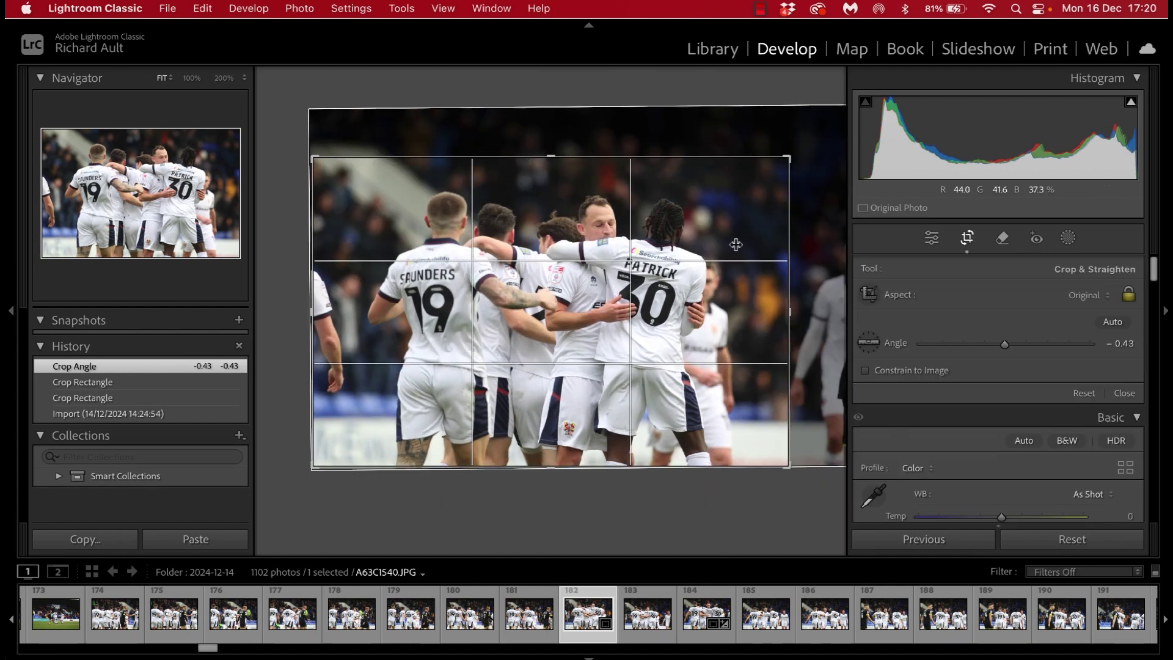
left_click_drag(309, 110, 334, 338)
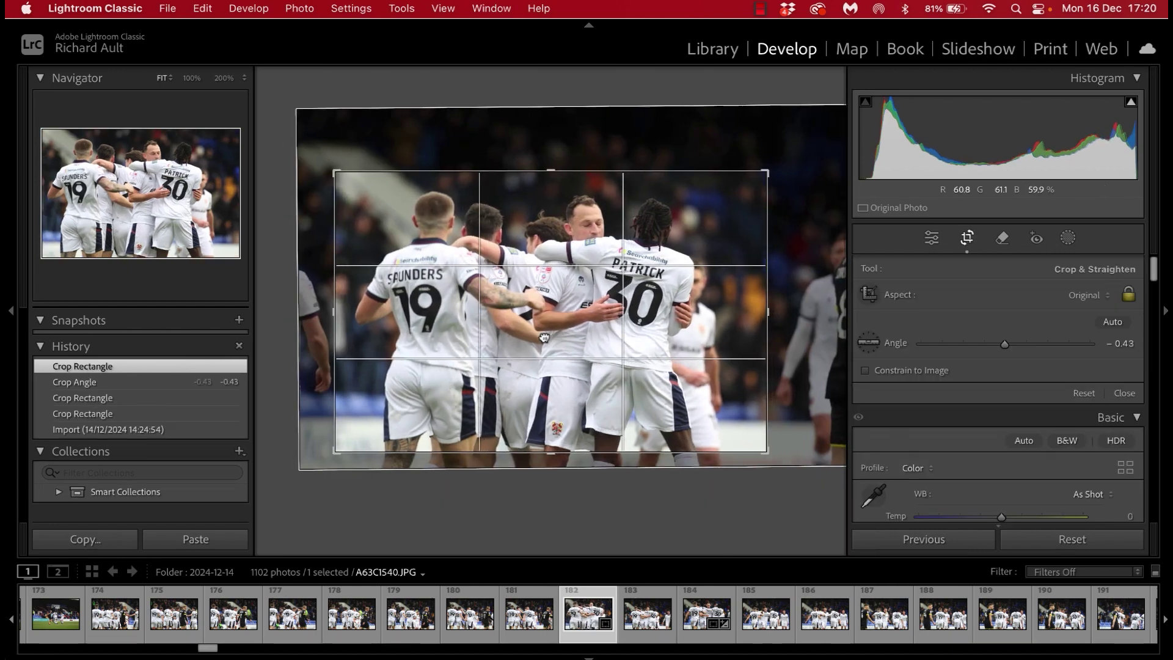
left_click_drag(554, 331, 553, 330)
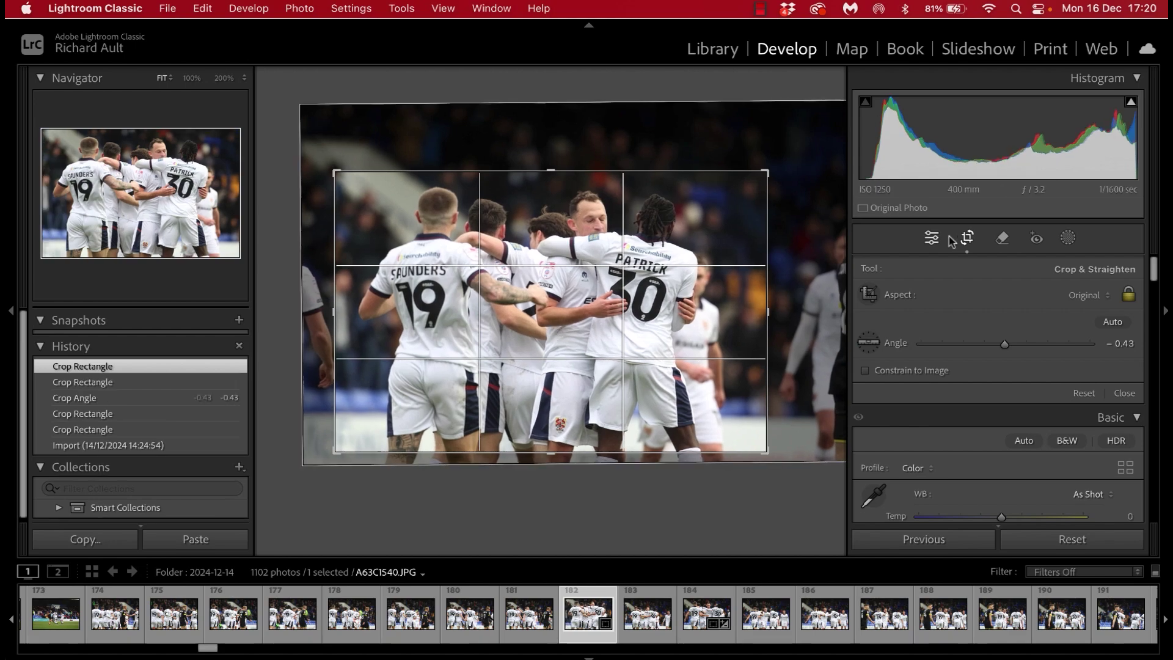
left_click(967, 238)
left_click(617, 226)
left_click(617, 226)
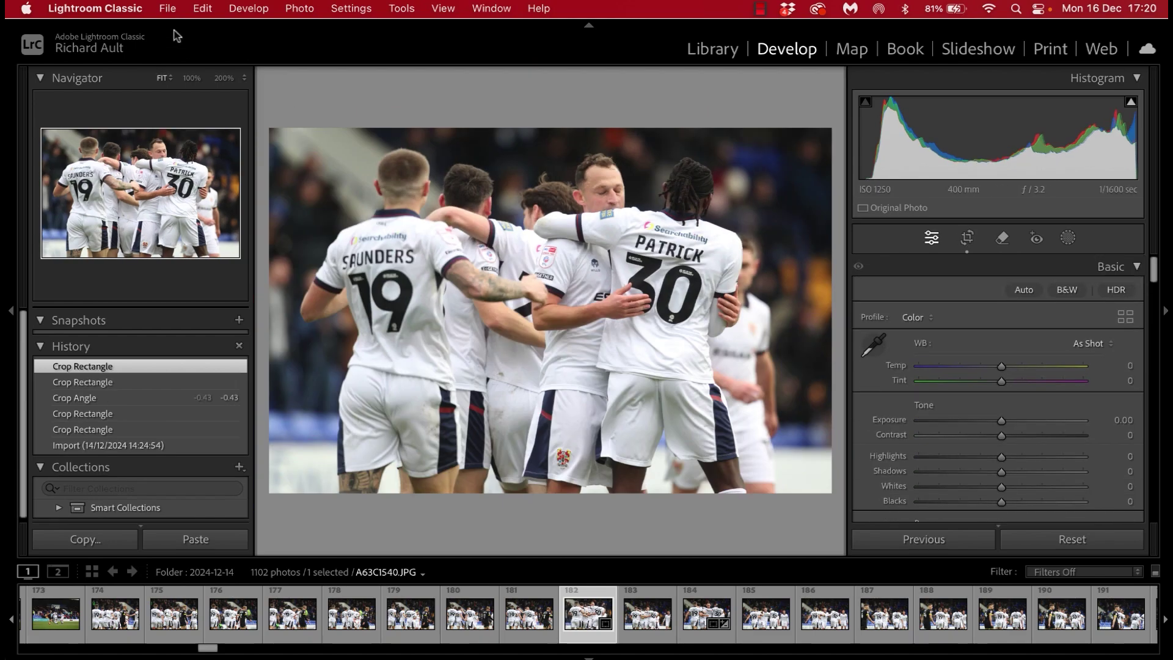
left_click(170, 9)
left_click(254, 266)
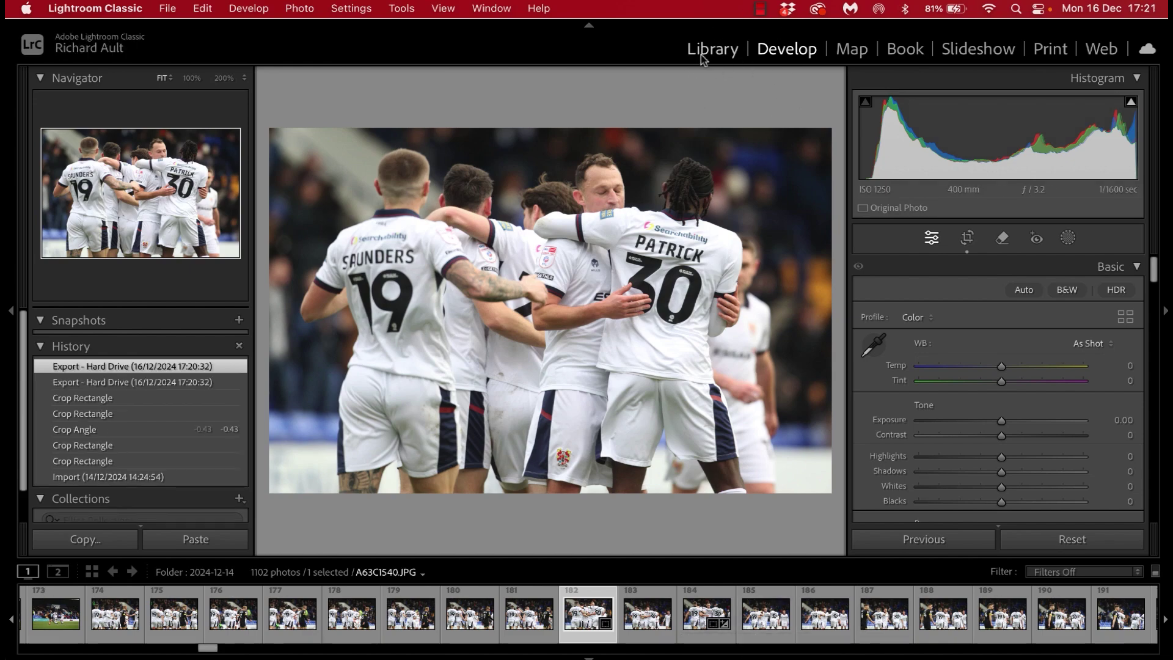
- Back in the grid, scroll up to photo 160 of the tackle and open it in Develop
key("g")
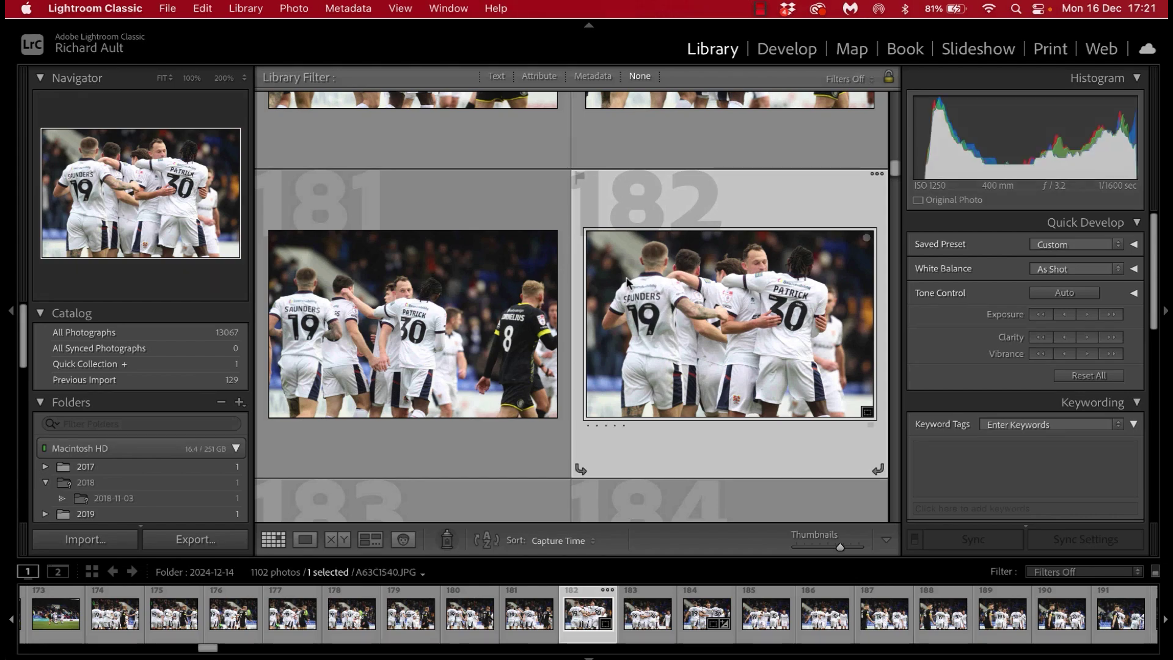
scroll(627, 281, "up", 2)
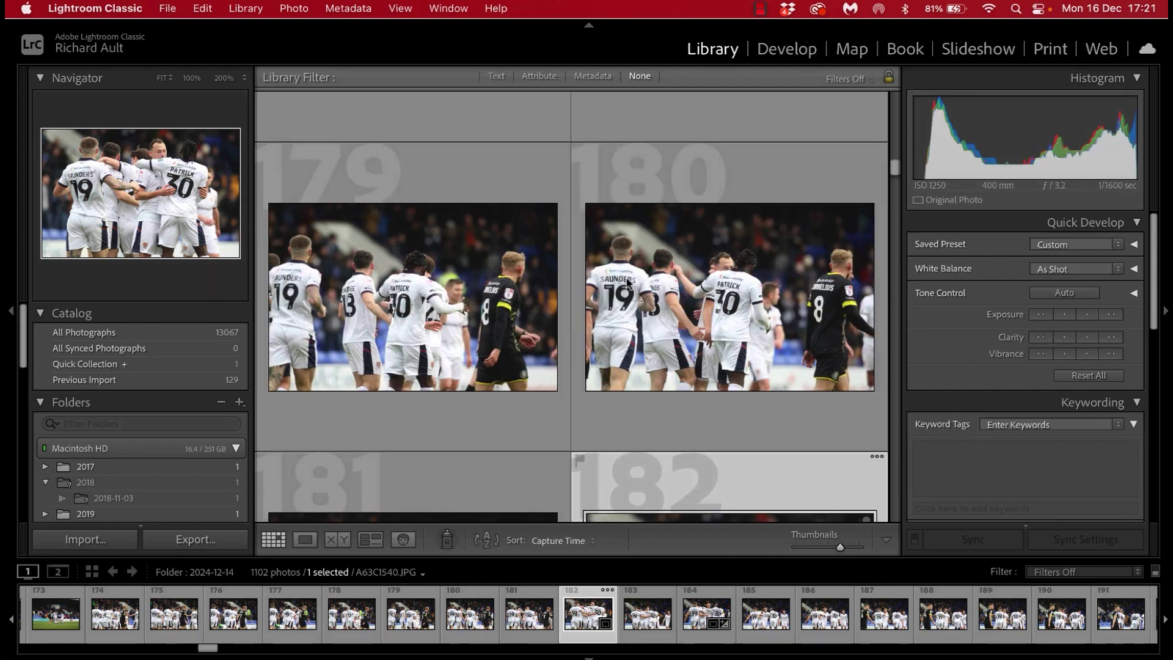
scroll(627, 281, "up", 8)
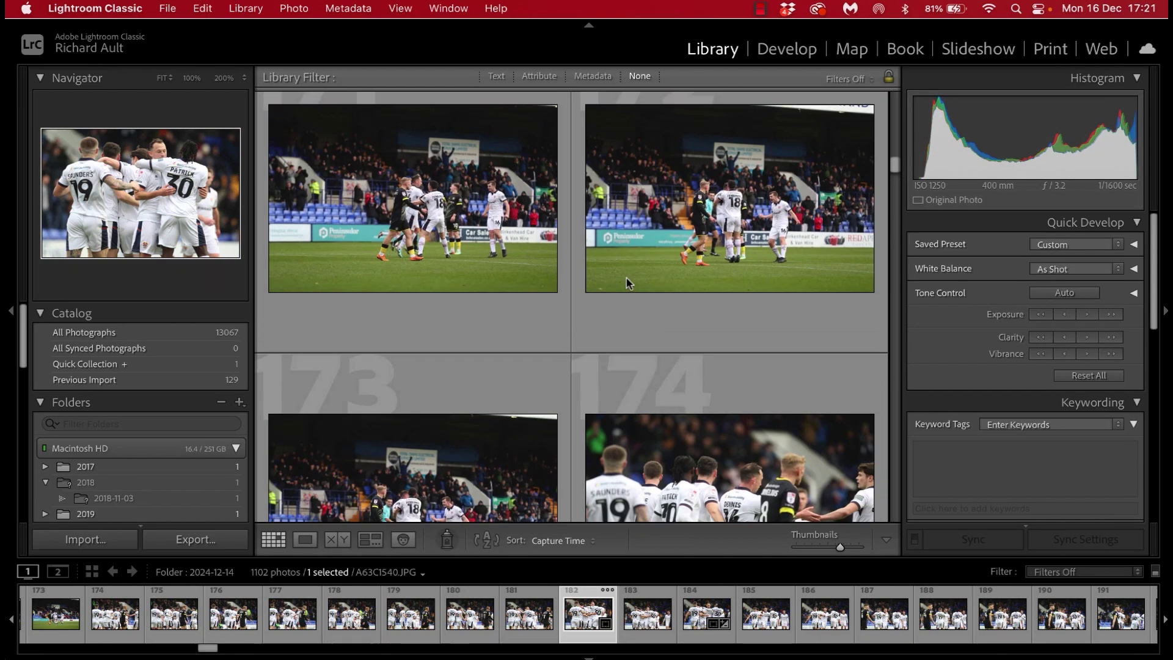
scroll(628, 282, "up", 10)
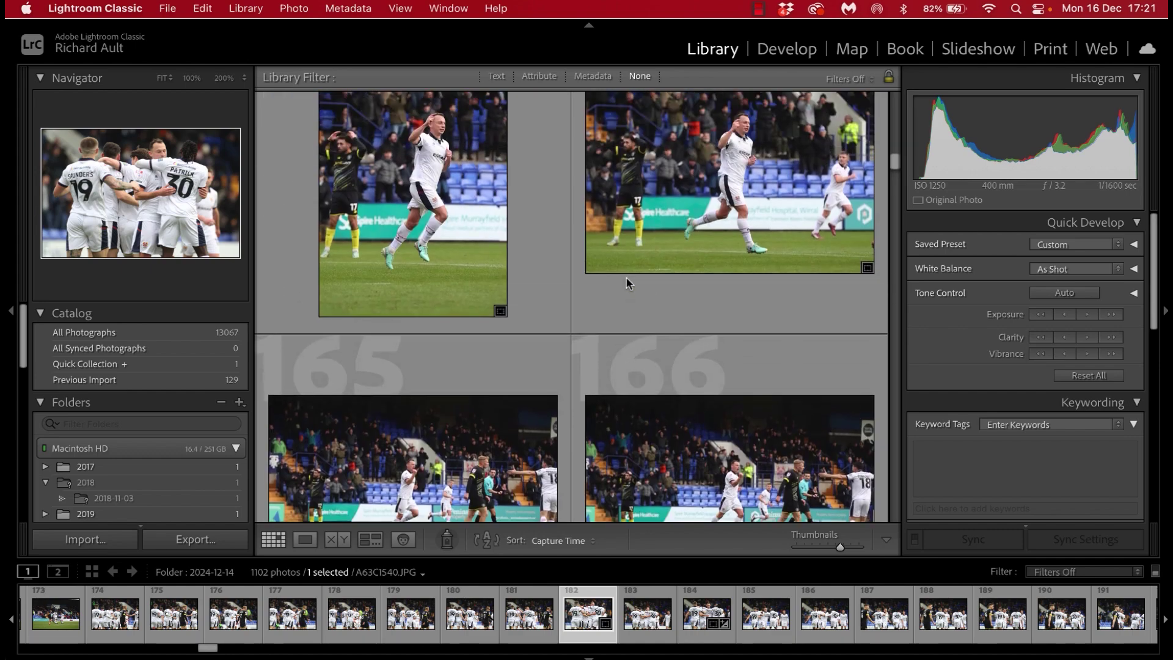
scroll(628, 283, "up", 3)
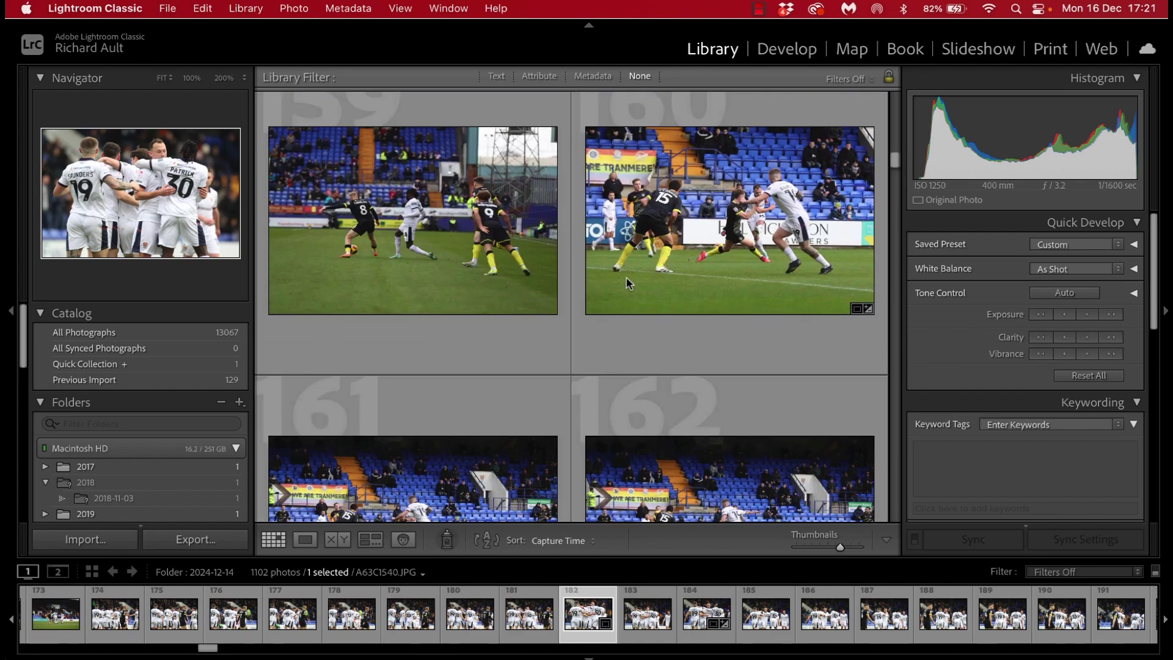
left_click(628, 283)
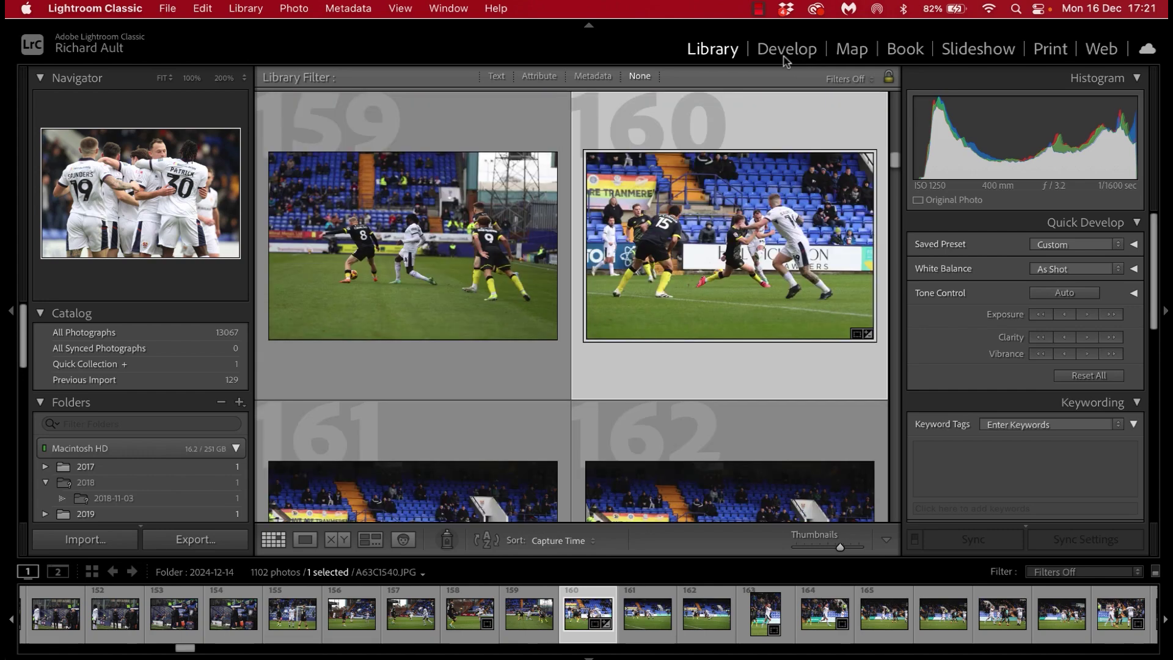
left_click(786, 50)
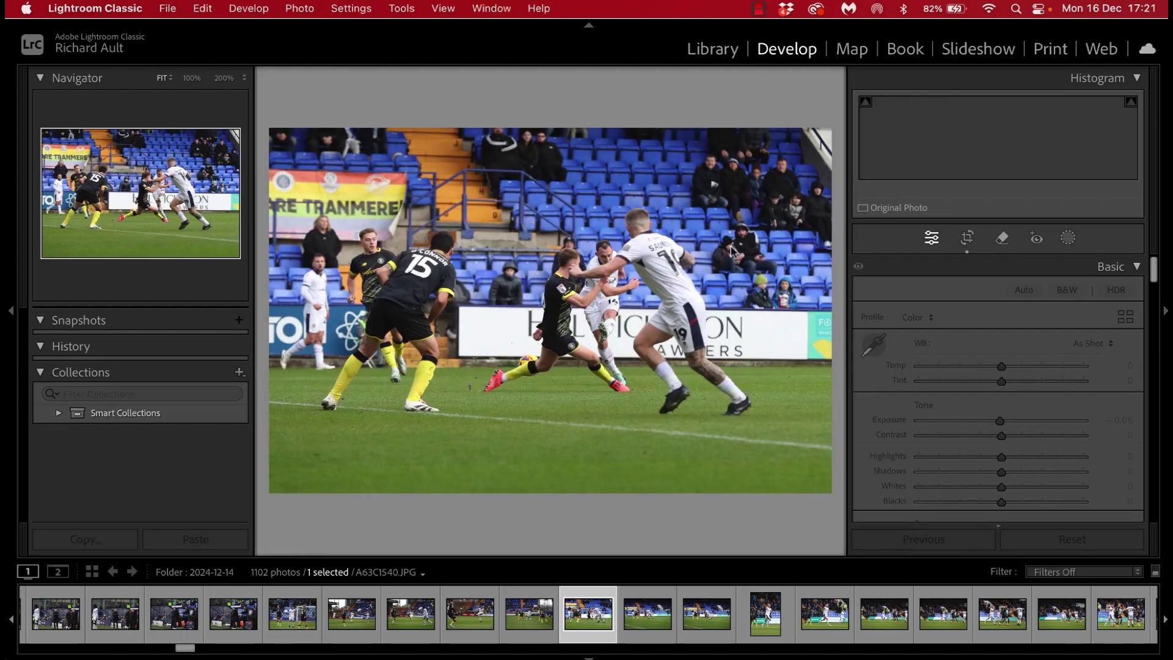
- Check the players at 200%, then attach the four exported JPGs to the top WhatsApp chat
left_click(594, 287)
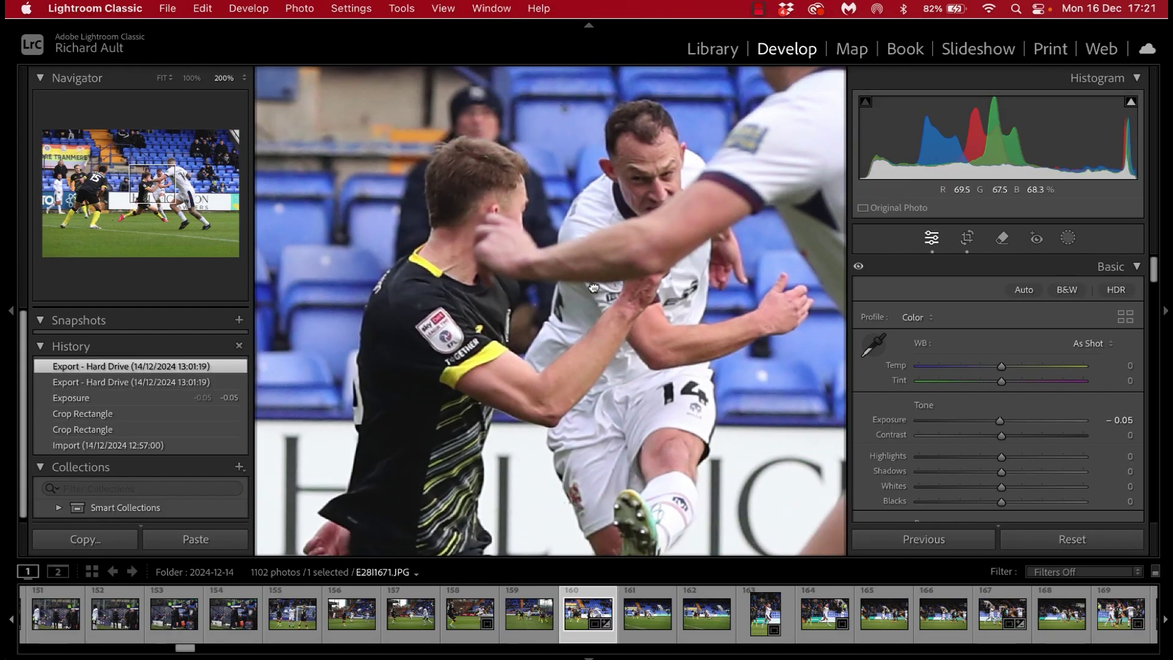
left_click_drag(594, 287, 646, 154)
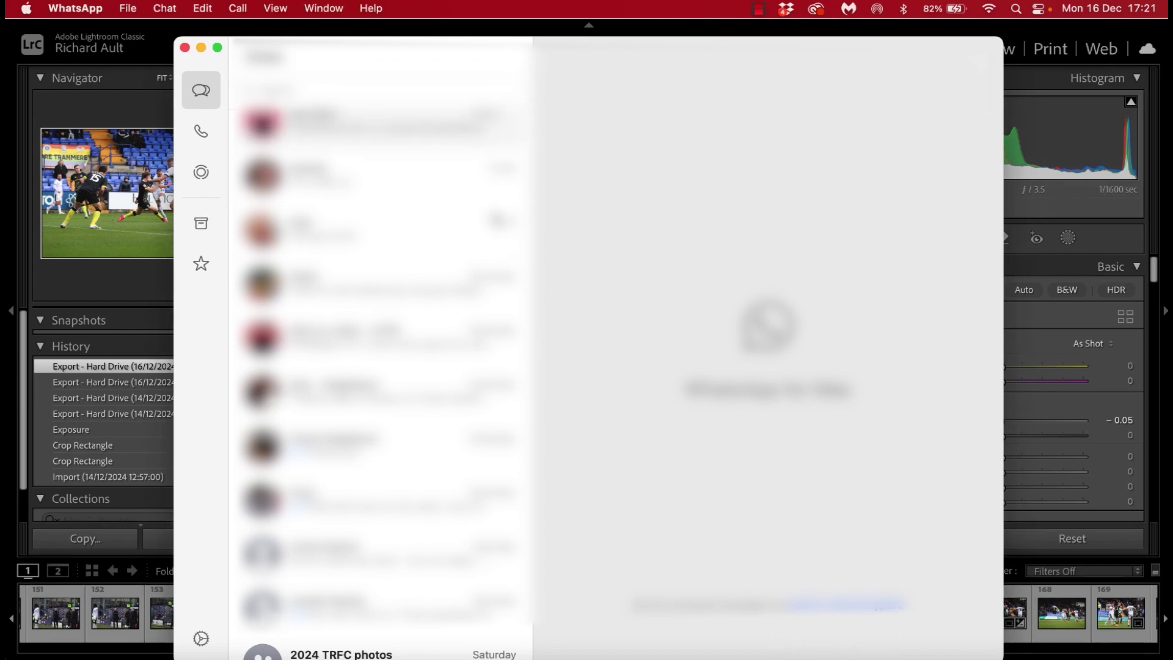
left_click(379, 125)
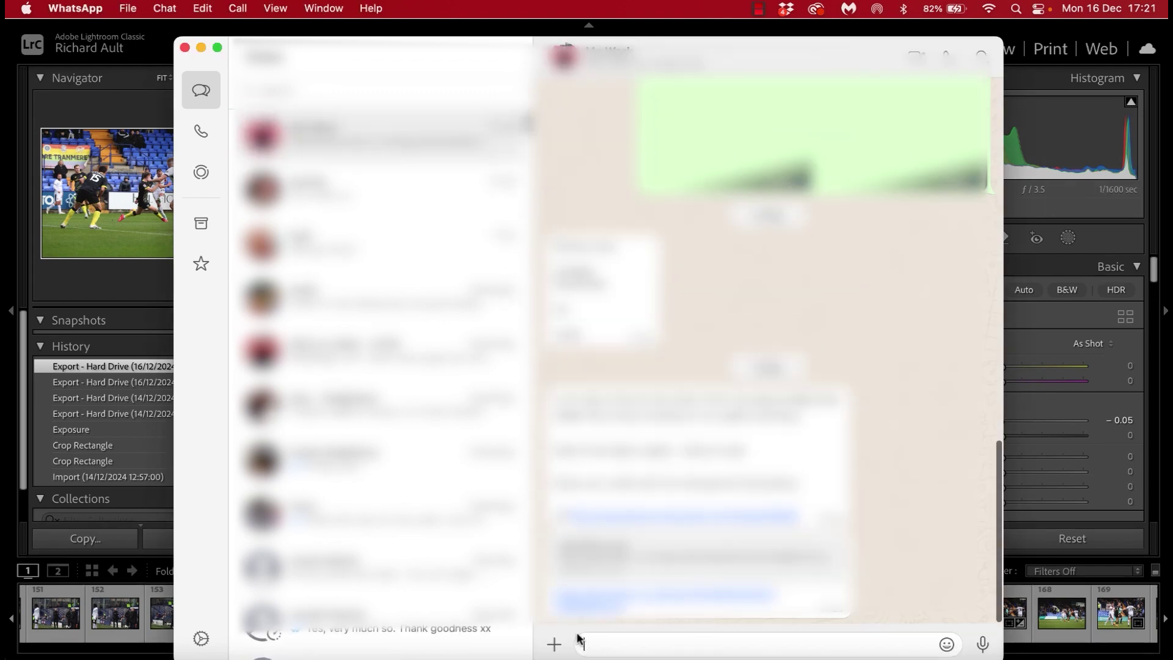
left_click(554, 644)
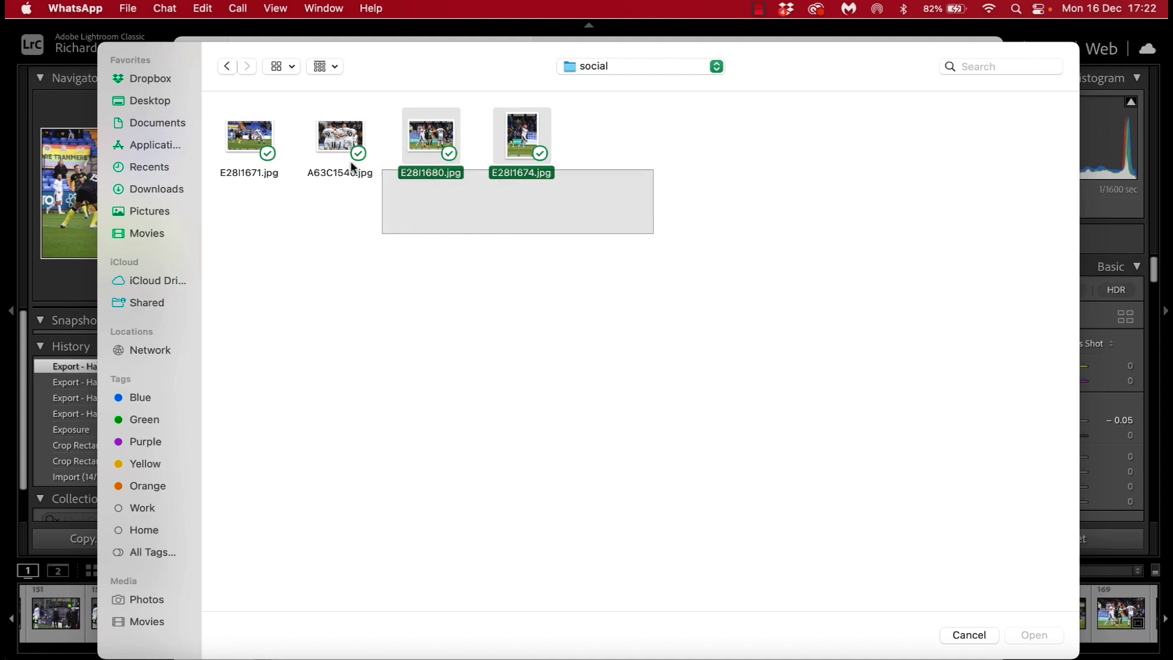
left_click_drag(352, 166, 303, 131)
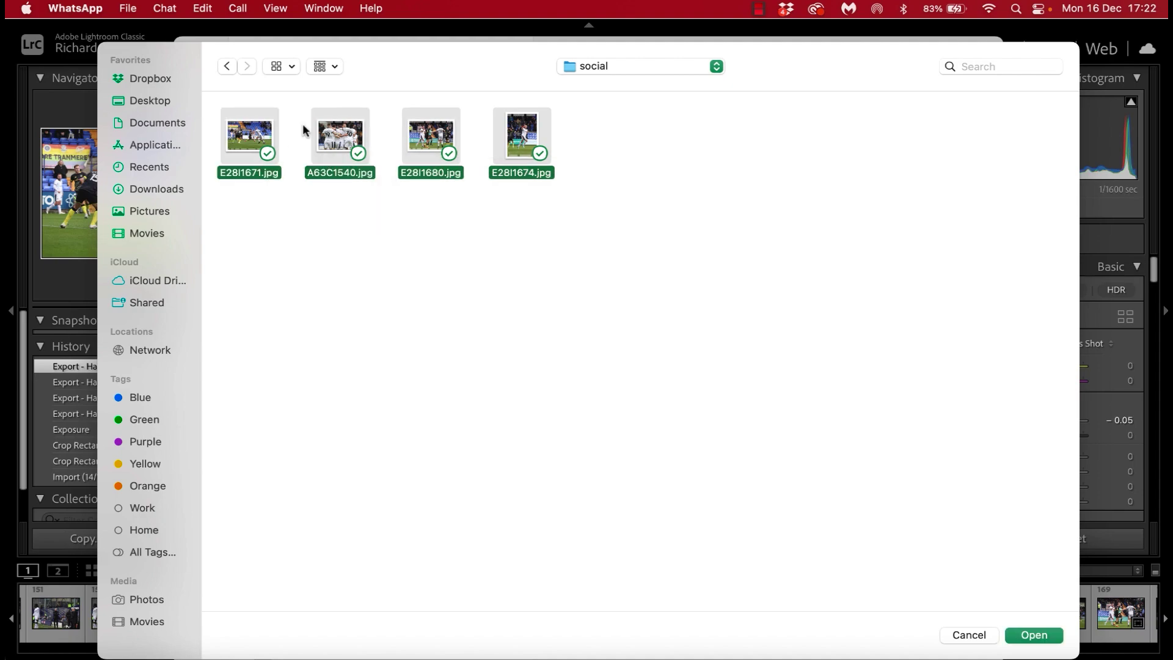
left_click(1034, 635)
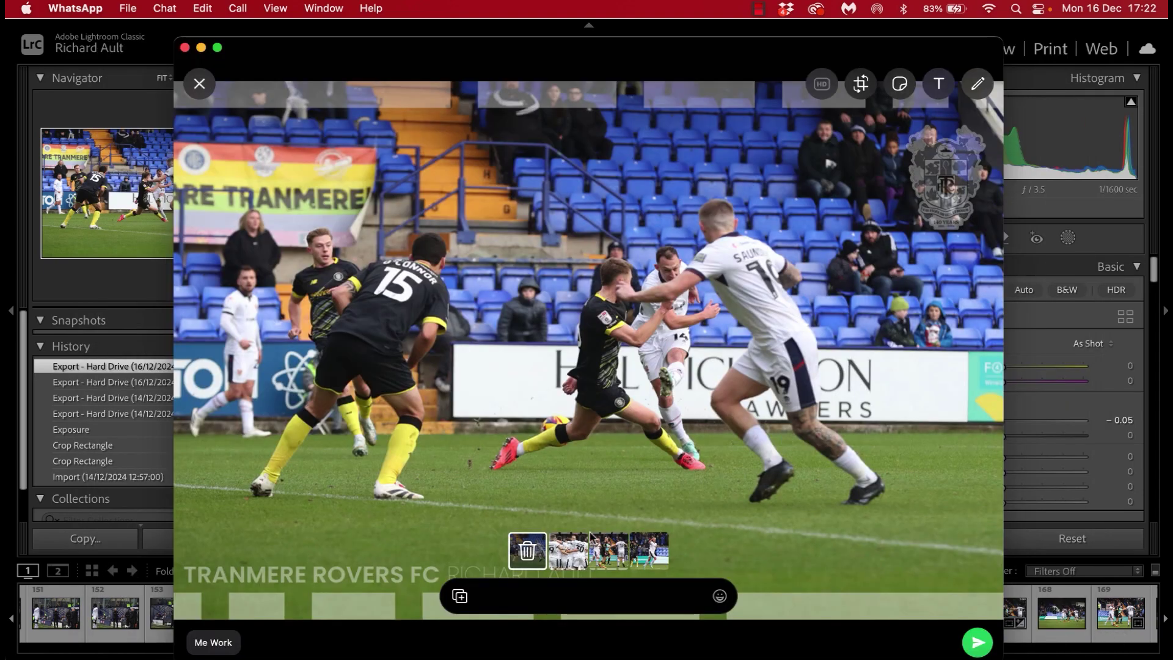
- Preview the four photos, send them, and bring Lightroom back to the front
left_click(568, 562)
left_click(600, 567)
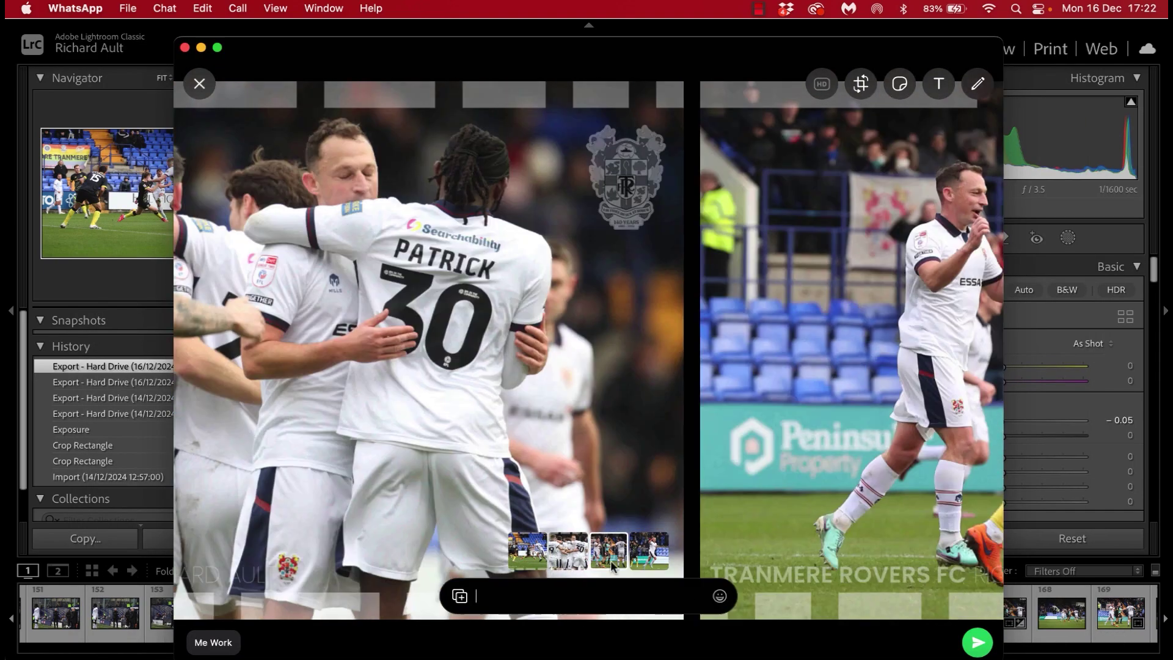
left_click(657, 563)
left_click(976, 642)
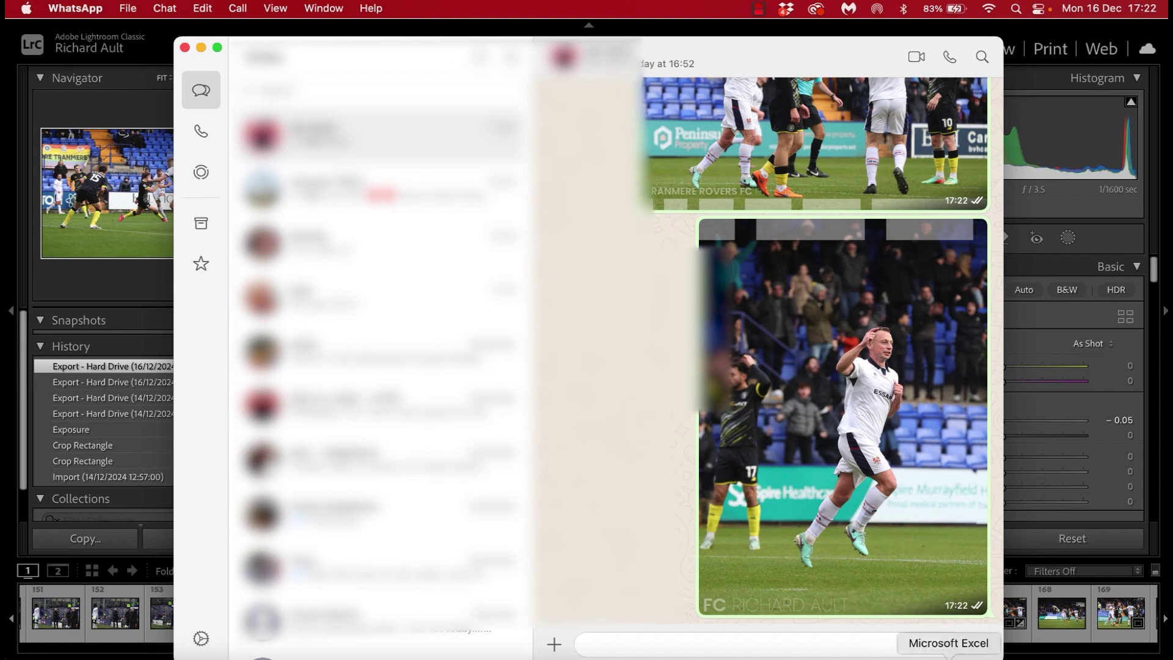
left_click(974, 651)
- Scroll the Library grid to photo 1002 of the applauding number 5 and open it in Develop
key("g")
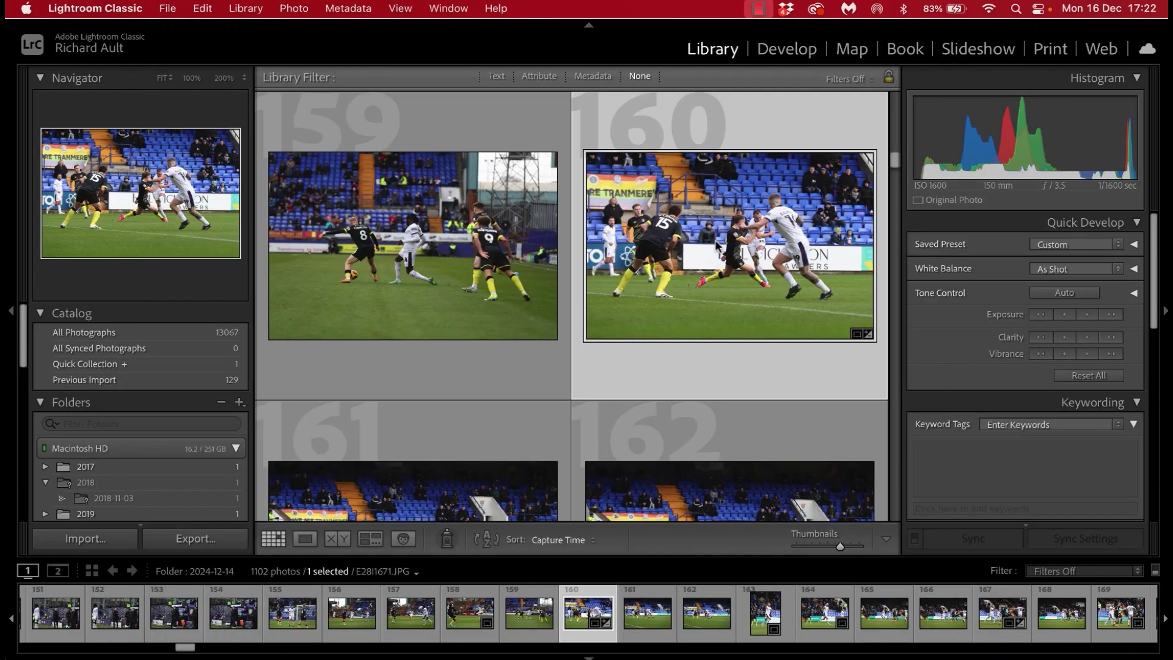
scroll(716, 243, "down", 20)
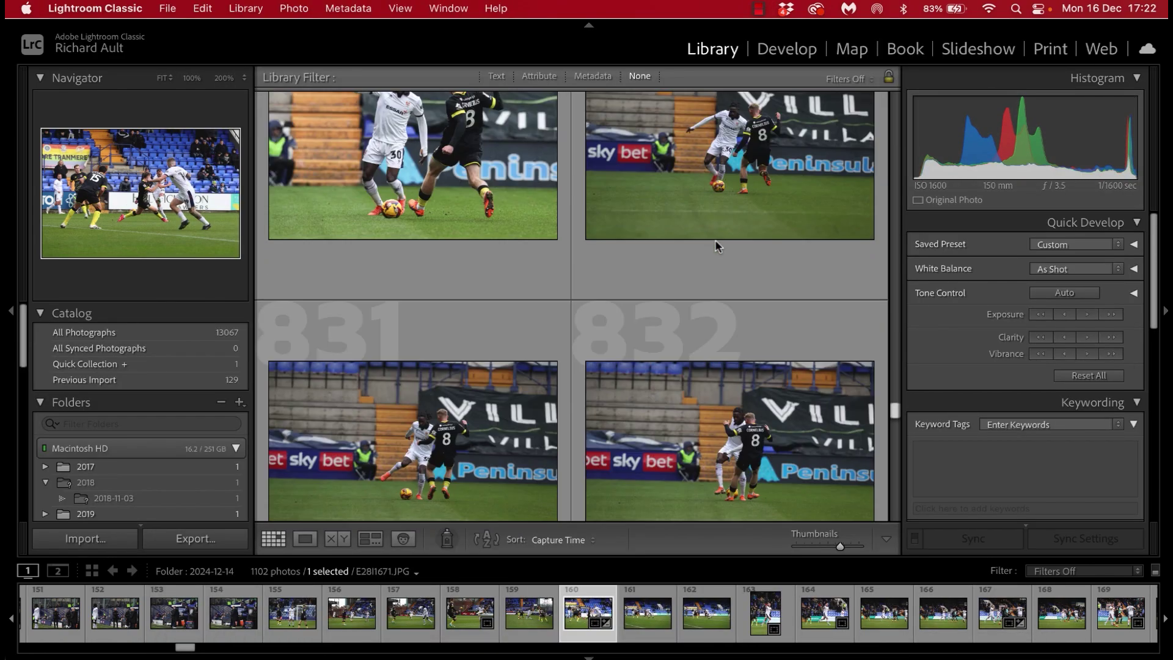
scroll(716, 243, "down", 10)
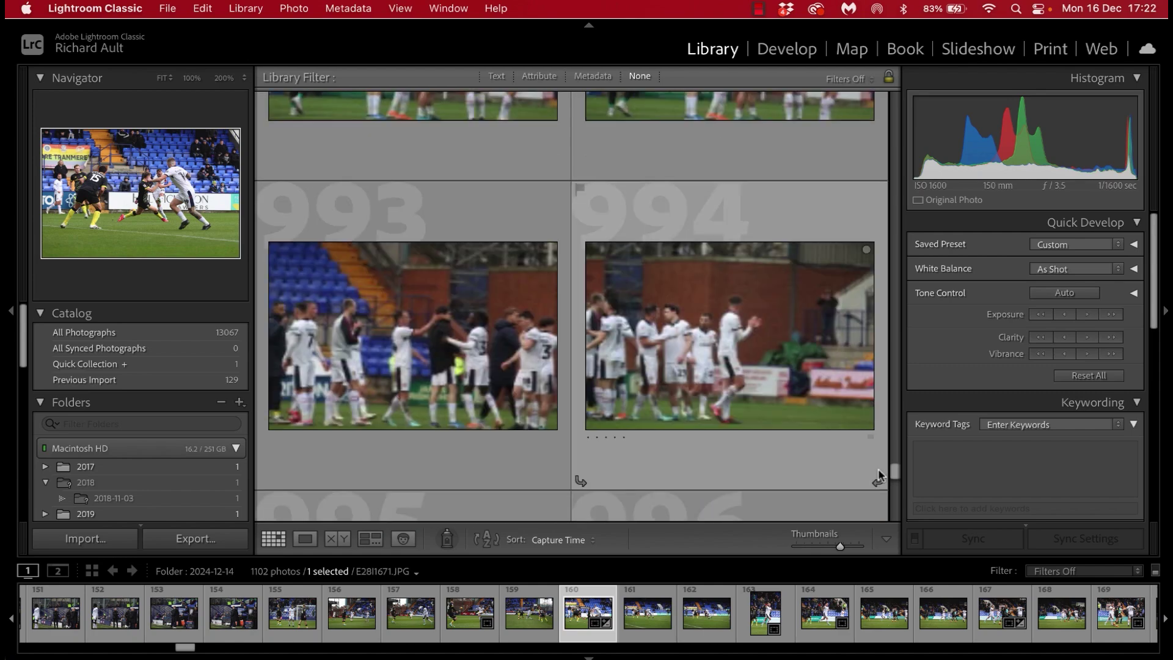
scroll(796, 379, "down", 2)
scroll(796, 379, "up", 1)
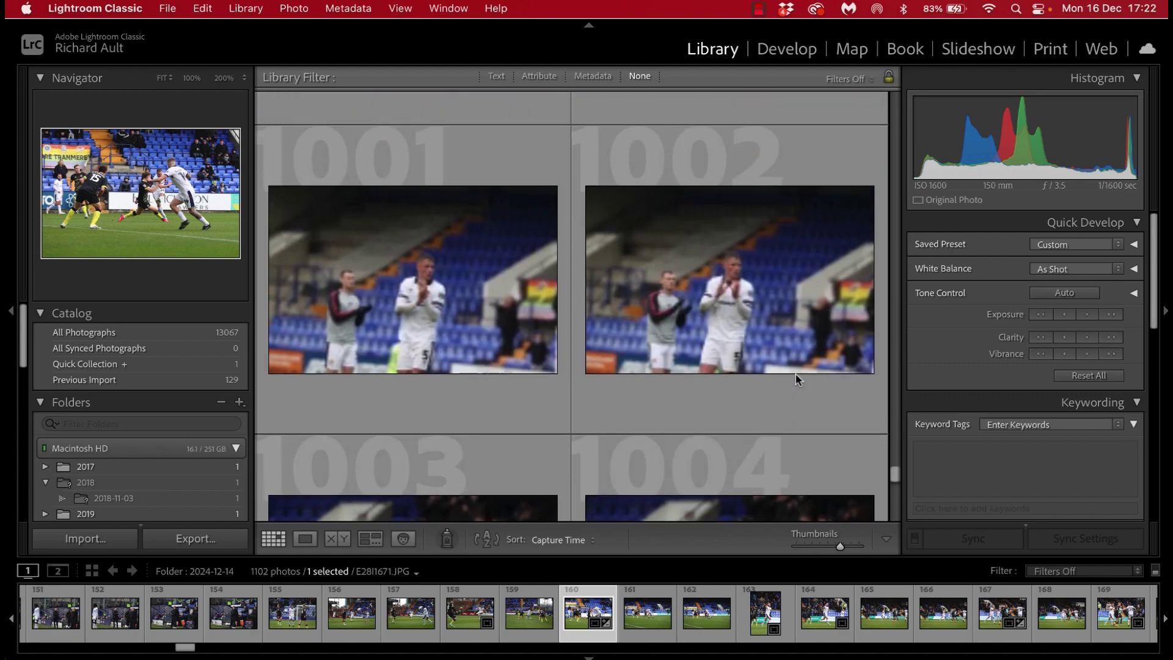
left_click(795, 378)
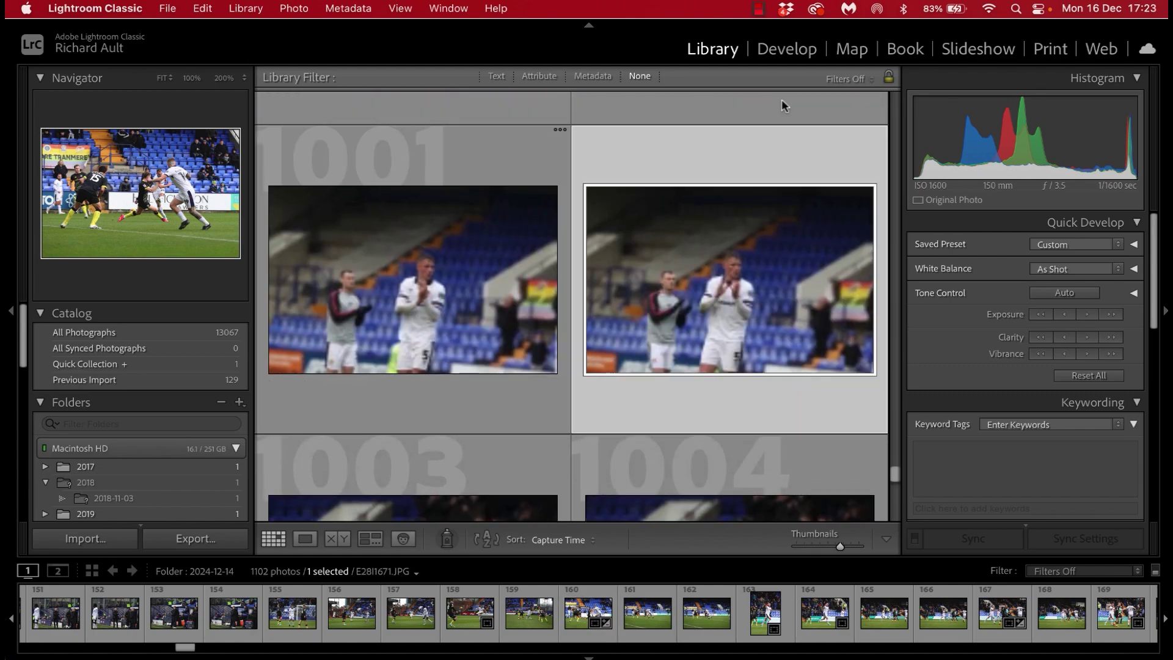
left_click(794, 49)
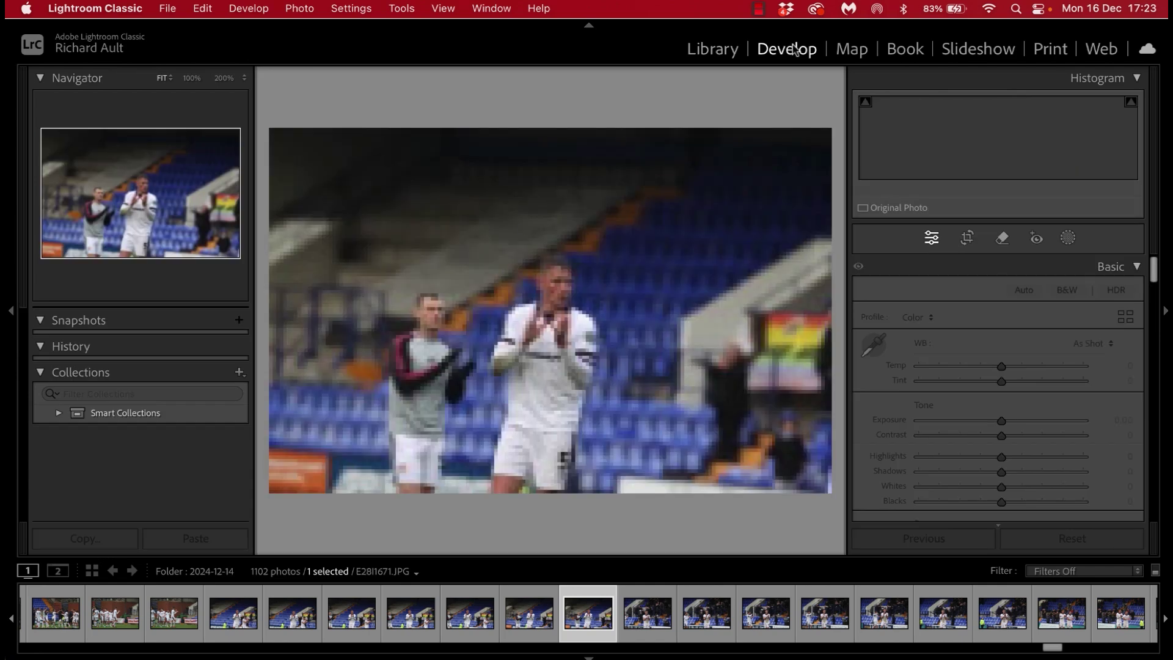
- Crop photo 1002 to a straightened, tight portrait frame around the player
left_click(968, 241)
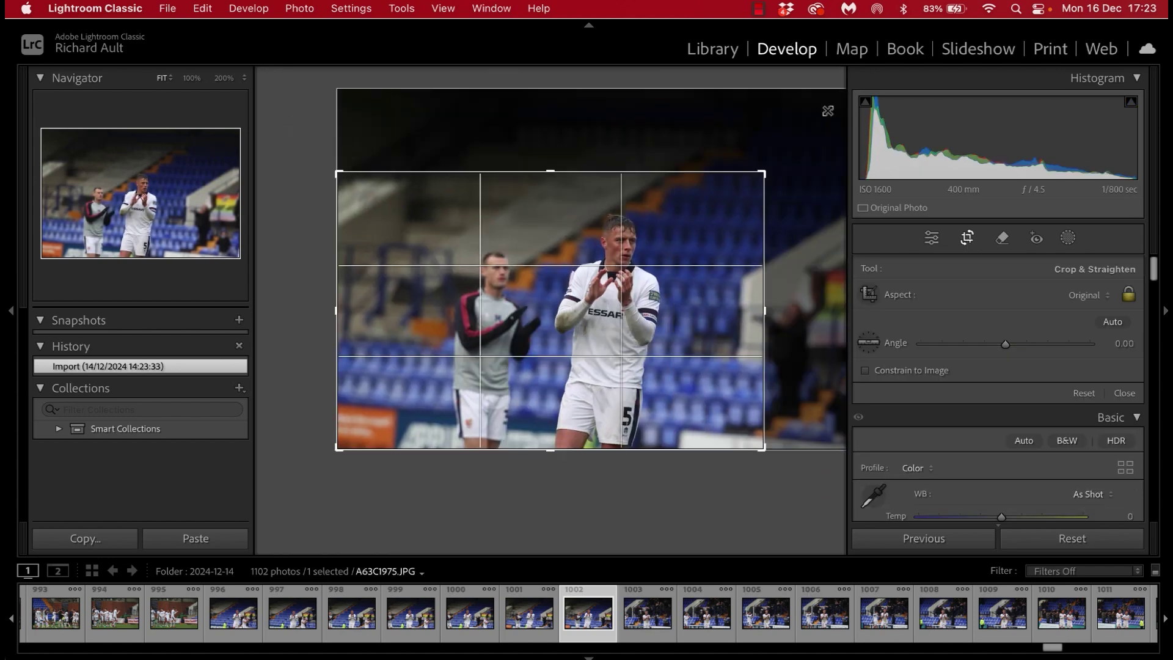
left_click_drag(762, 173, 679, 135)
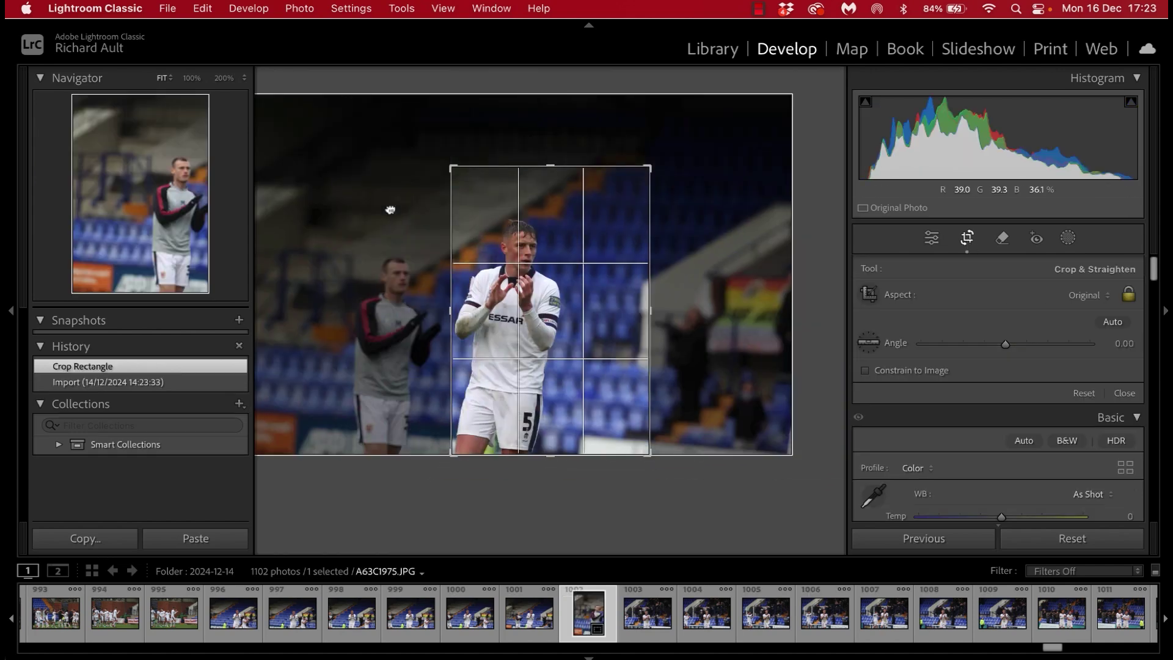
left_click_drag(481, 122, 464, 116)
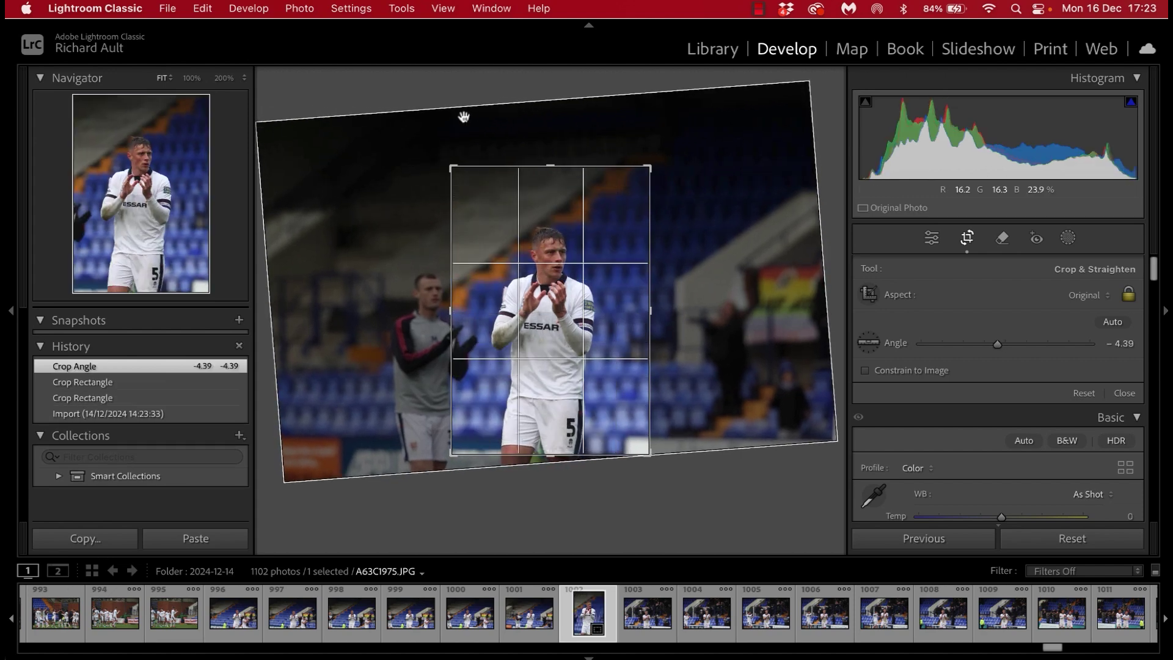
left_click_drag(567, 342, 571, 341)
left_click(969, 238)
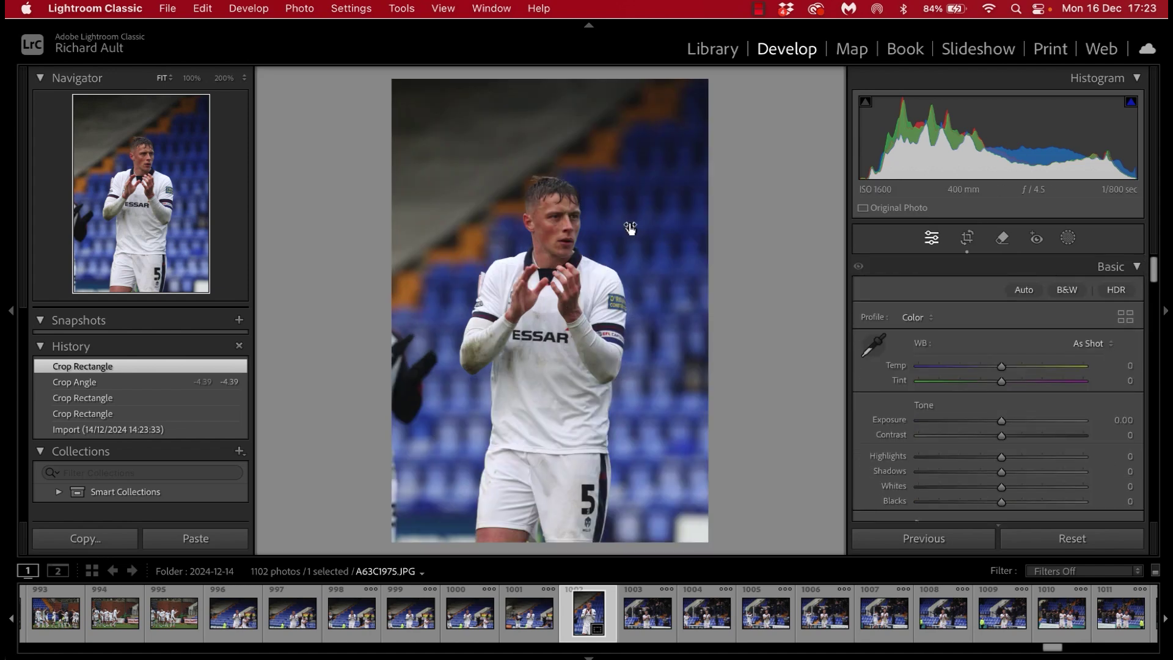
- Raise exposure to +0.25, export with the previous settings, and return to the grid
left_click_drag(1002, 426, 1006, 426)
left_click_drag(652, 259, 654, 260)
left_click(166, 7)
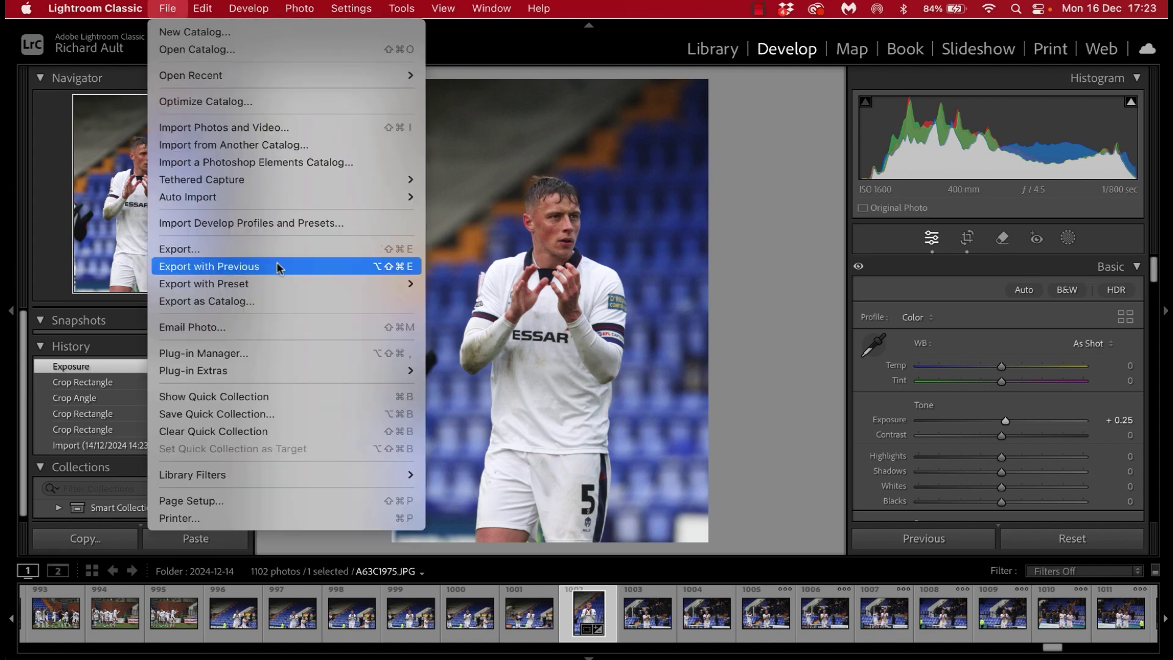
left_click(277, 263)
key("g")
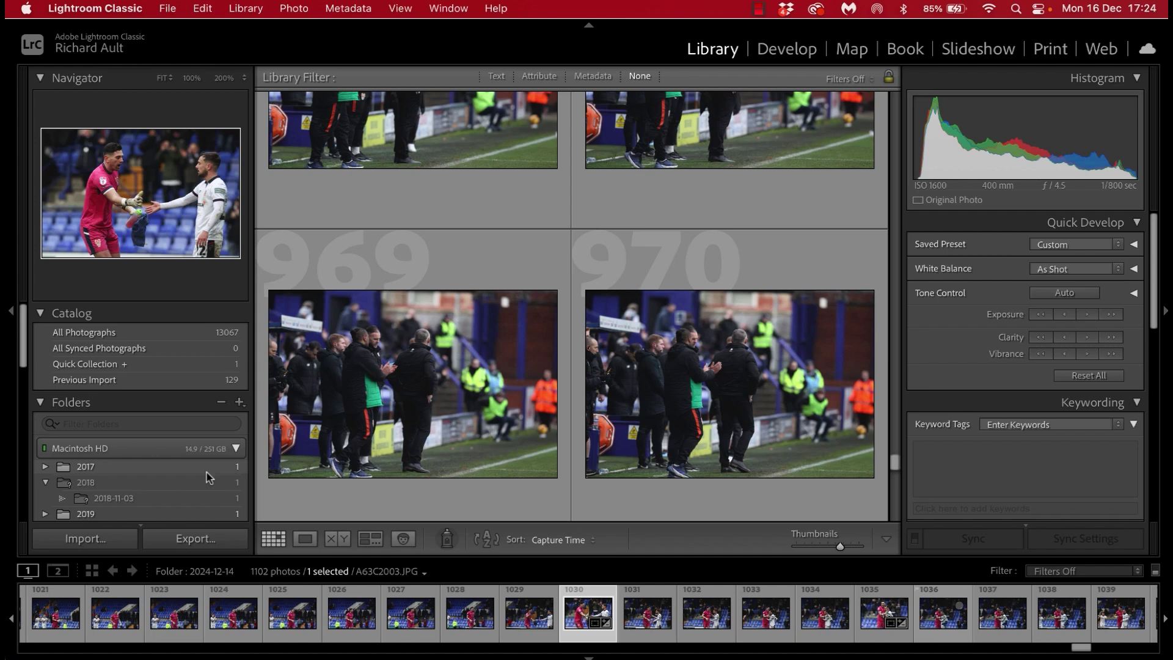
- Scroll up the Library grid to E28I1561.JPG (photo 19) and open it in Develop
scroll(206, 472, "down", 10)
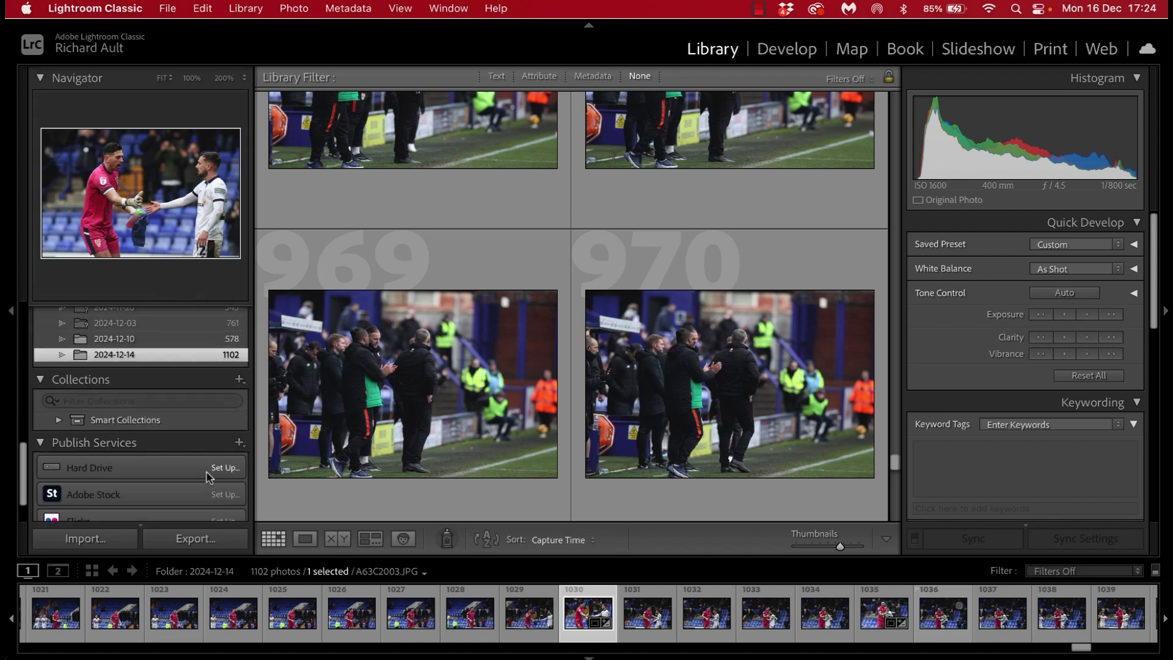
scroll(206, 472, "up", 5)
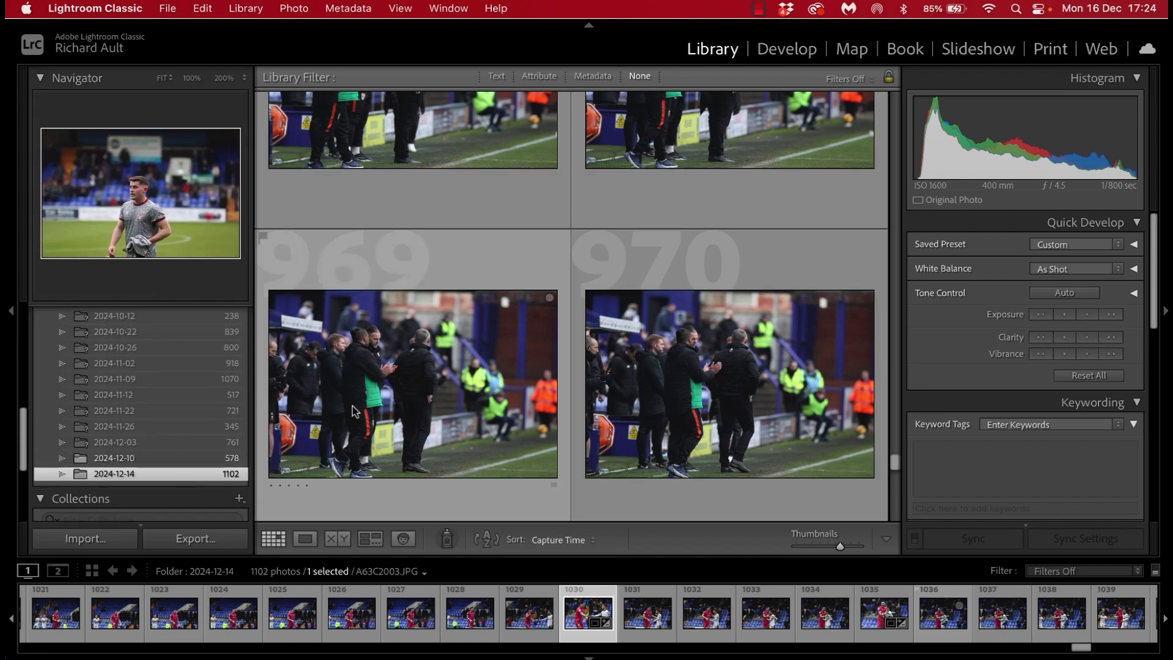
left_click_drag(895, 463, 894, 113)
scroll(783, 207, "up", 10)
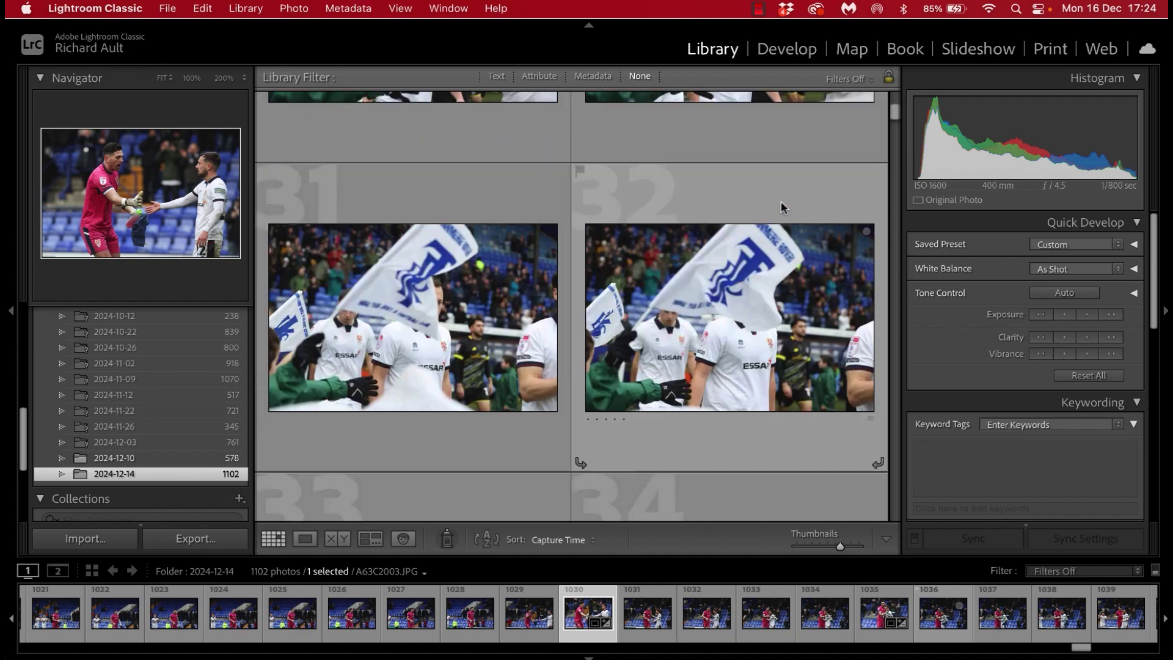
scroll(782, 209, "up", 3)
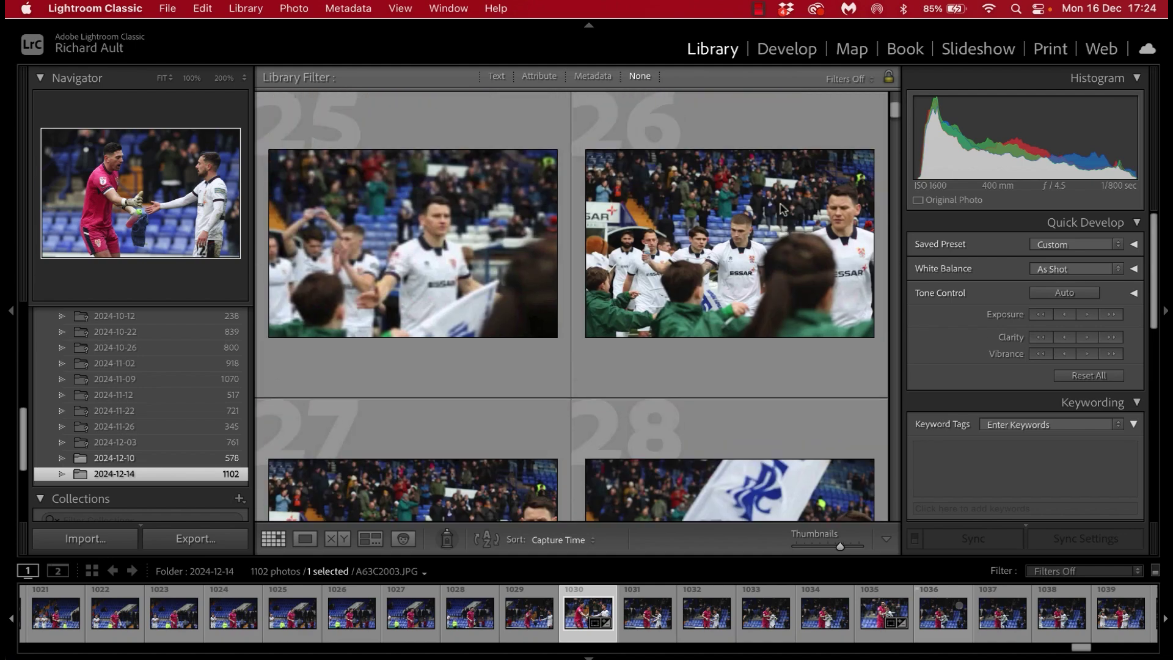
scroll(780, 202, "up", 3)
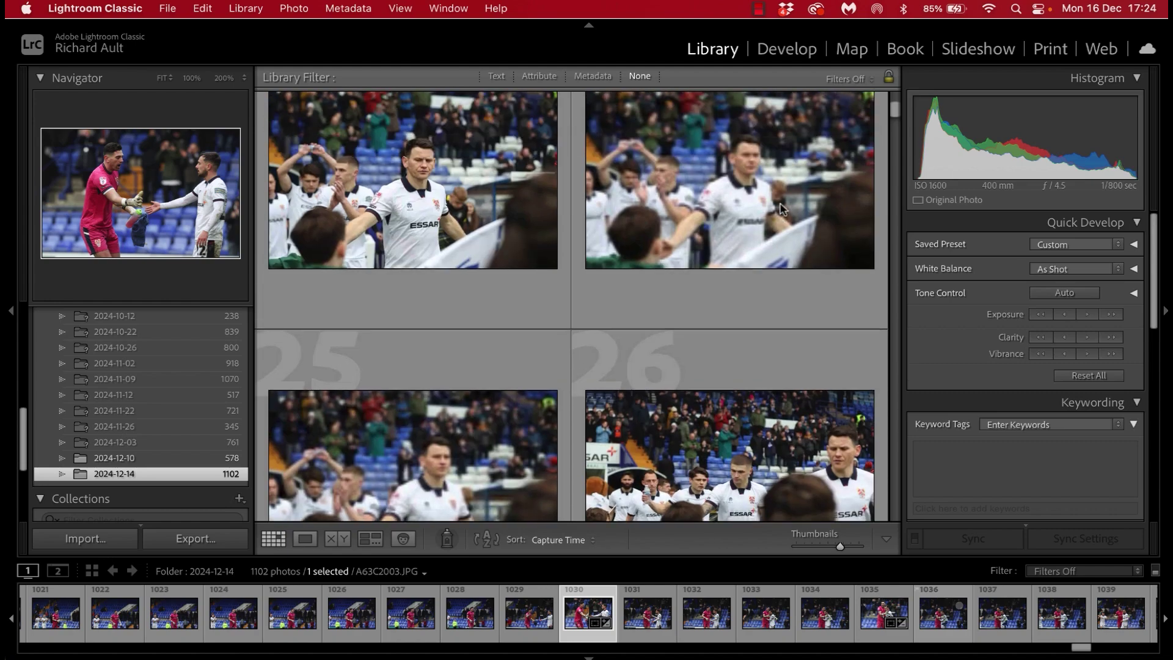
left_click(531, 188)
scroll(531, 189, "up", 4)
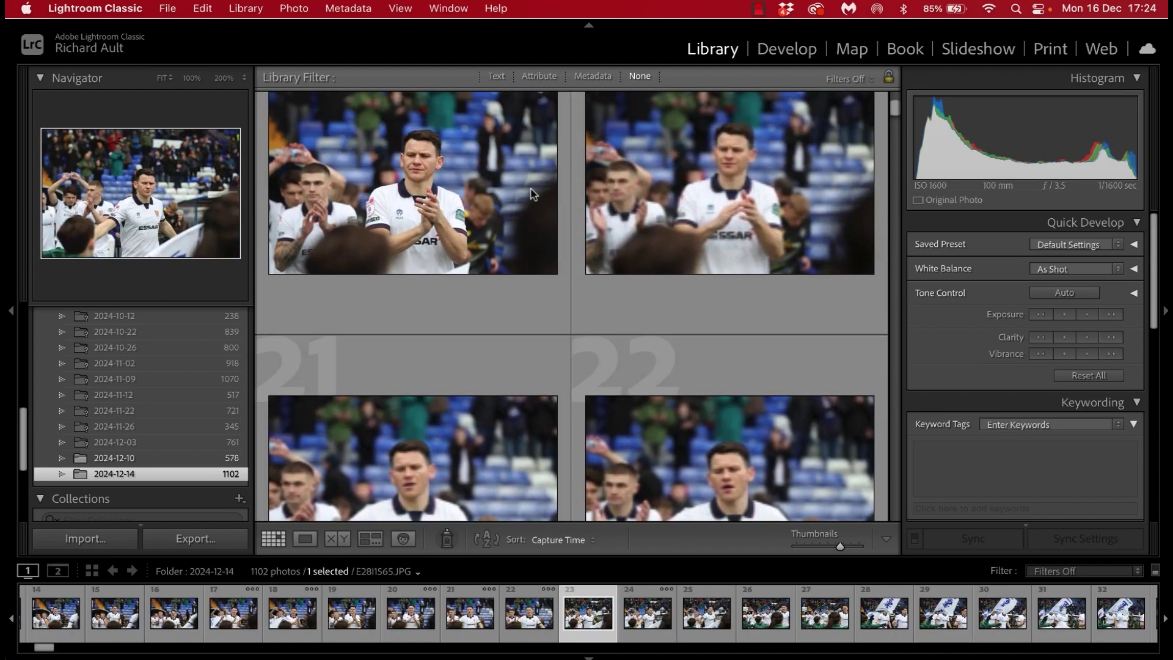
scroll(538, 177, "up", 1)
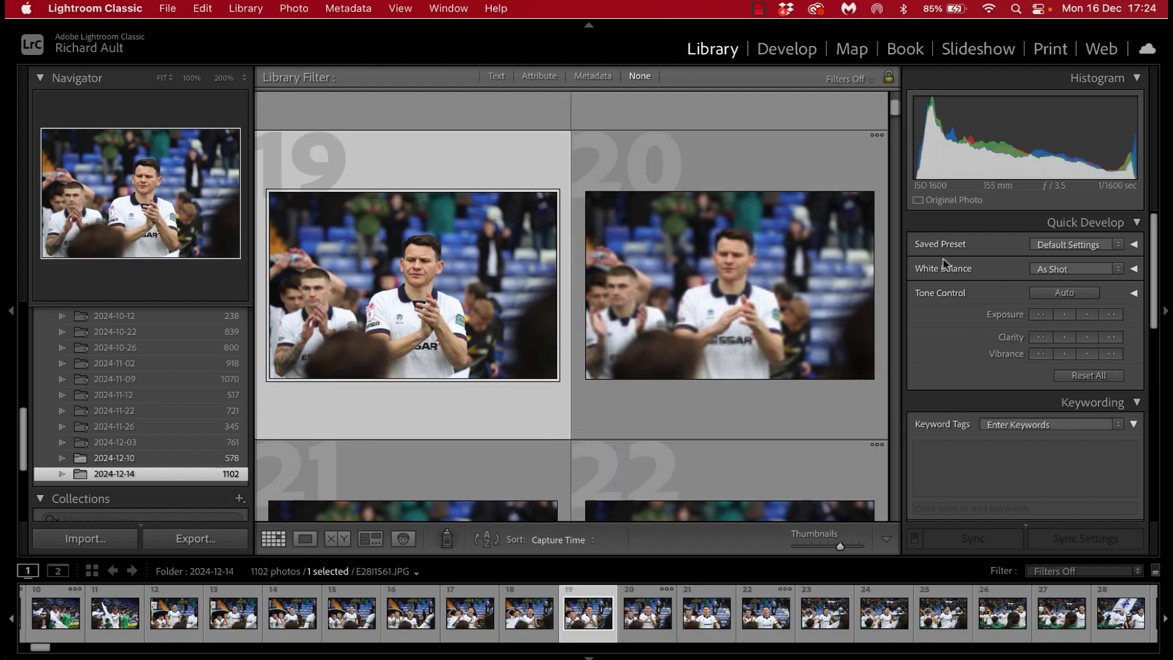
left_click(787, 49)
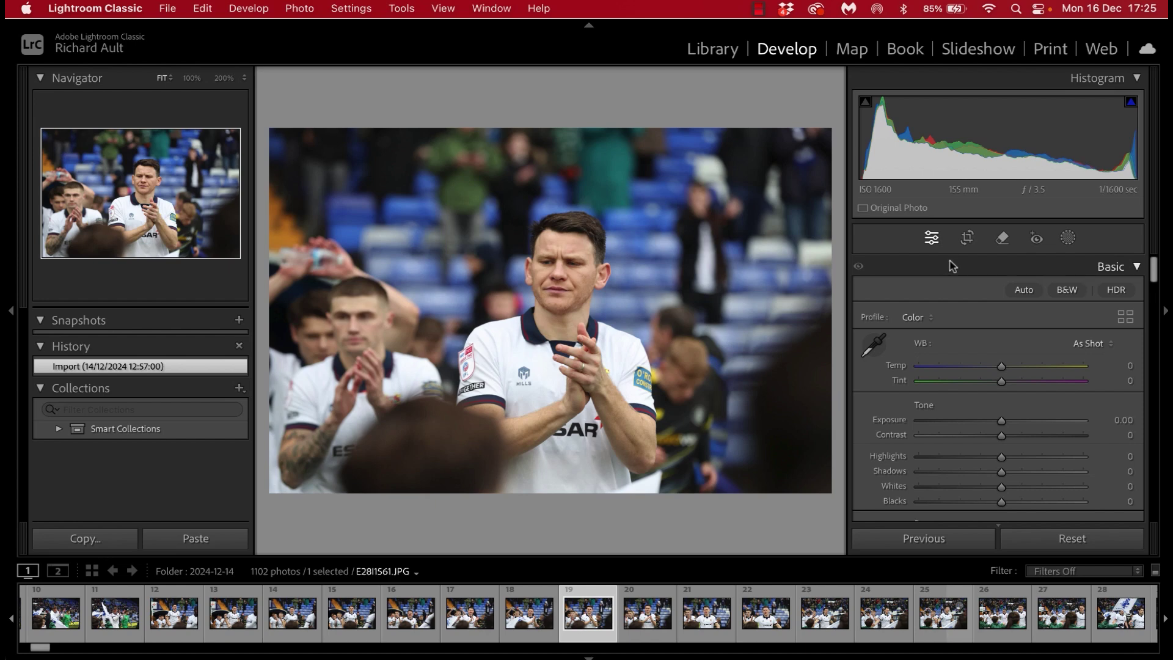
- Crop E28I1561, export it with the previous settings, and return to the grid
left_click(968, 238)
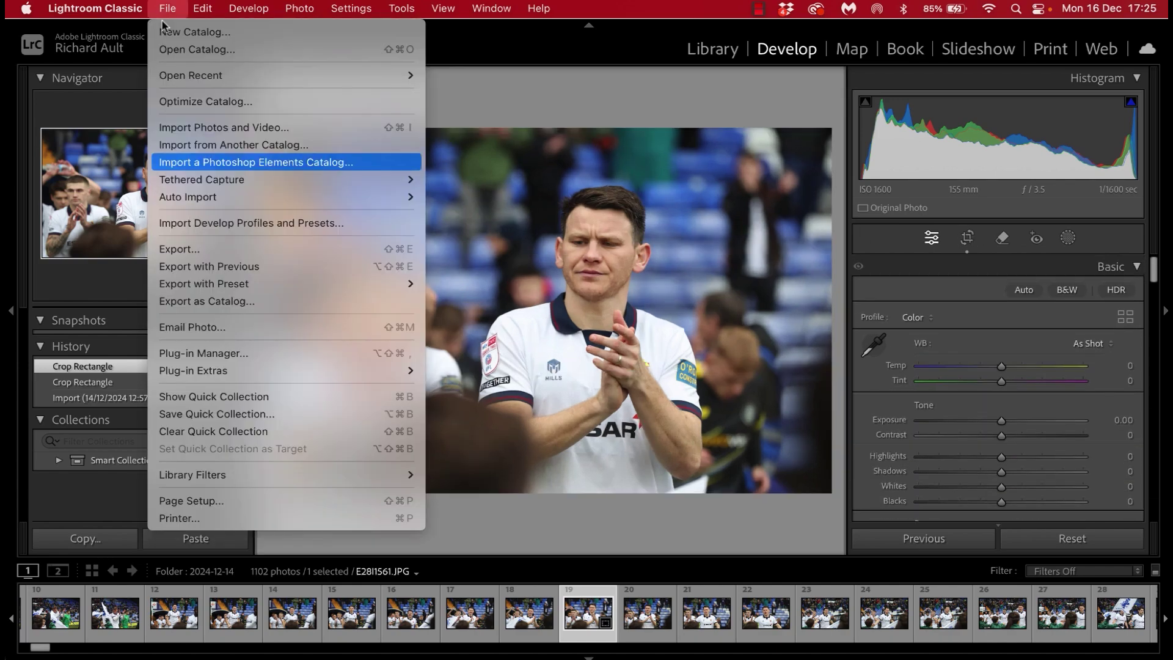
left_click(261, 265)
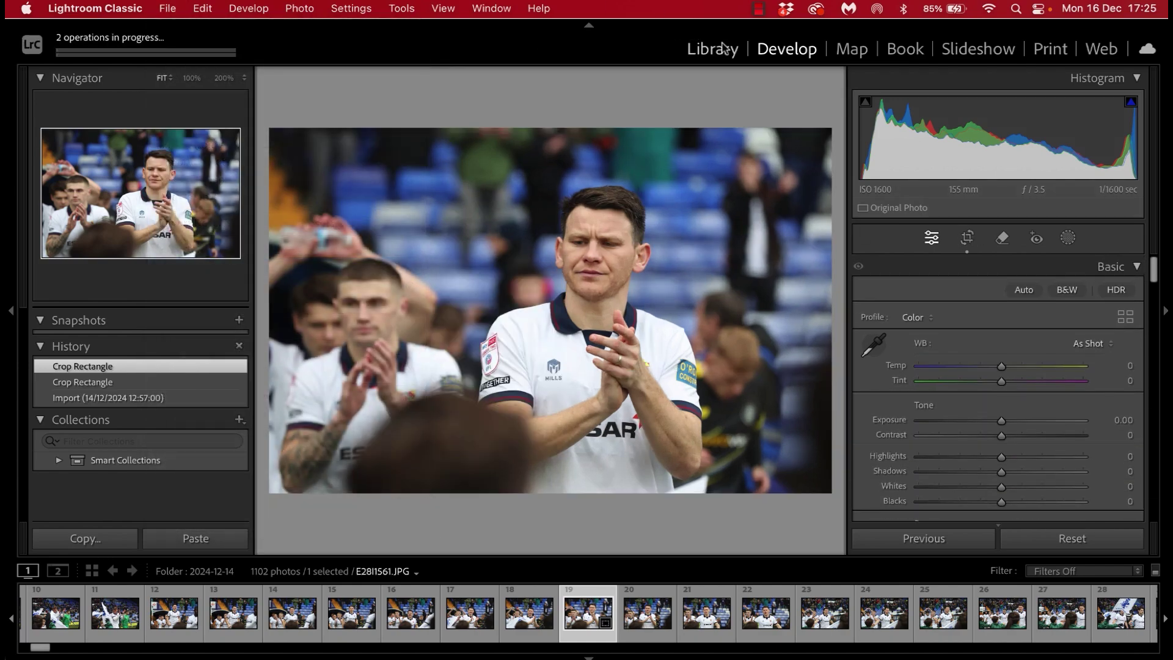
left_click(712, 49)
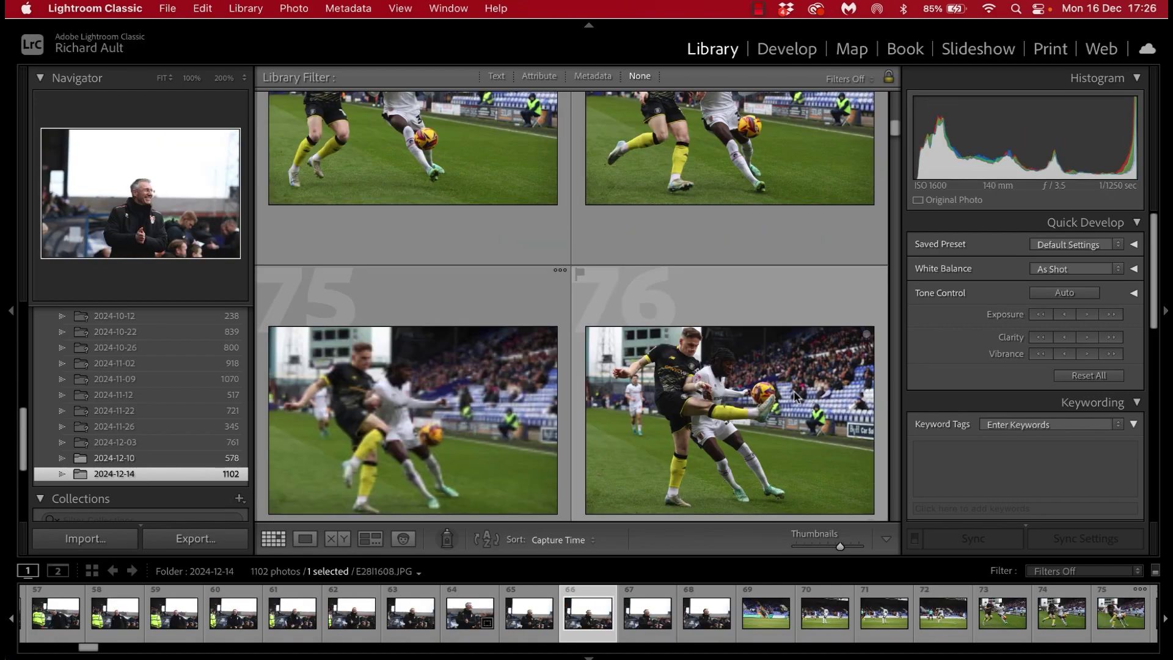
- Open the tackle photo E28I1616 in Develop and straighten it with the crop tool
scroll(795, 395, "up", 2)
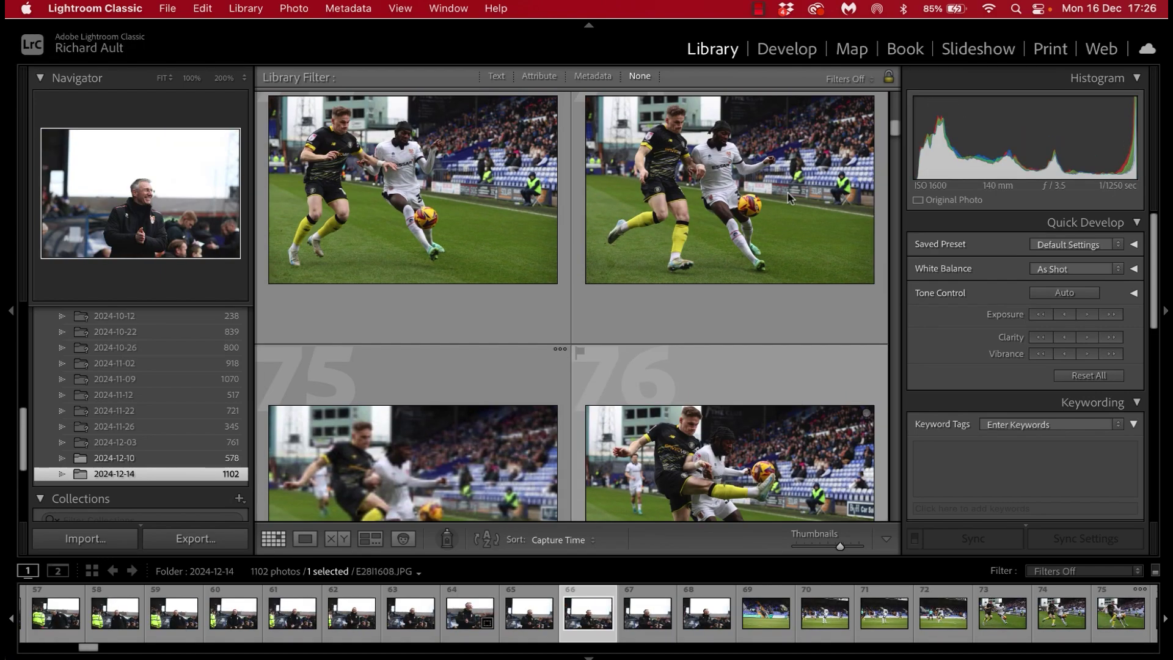
left_click(788, 193)
left_click(787, 48)
key("r")
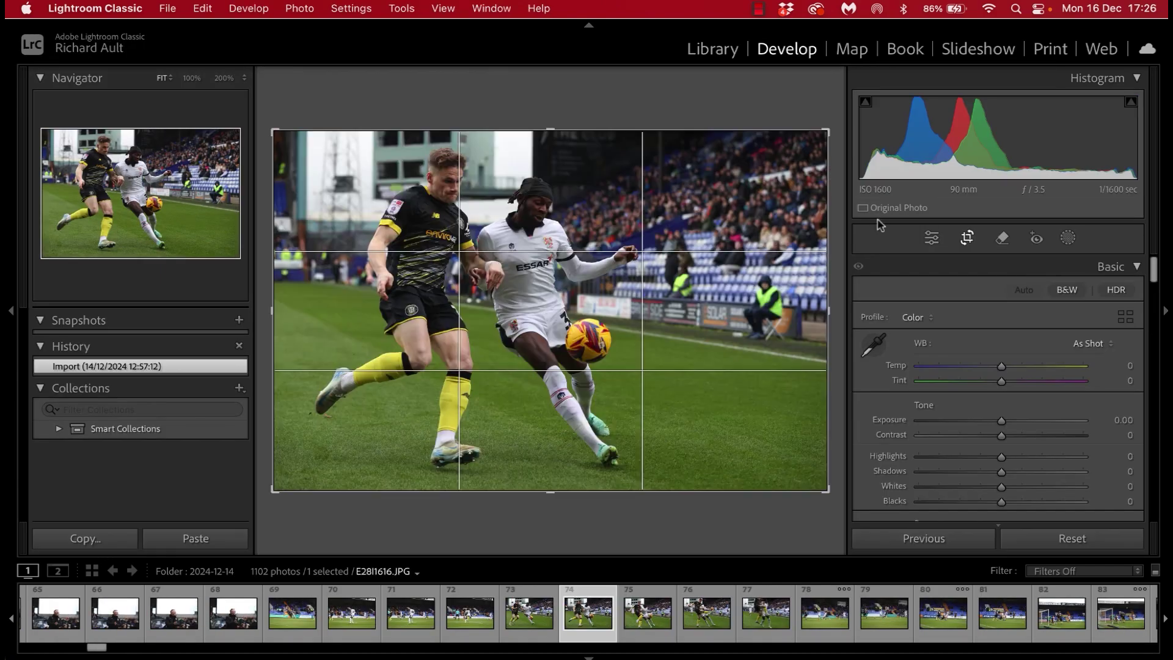
left_click_drag(839, 232, 929, 234)
key("Return")
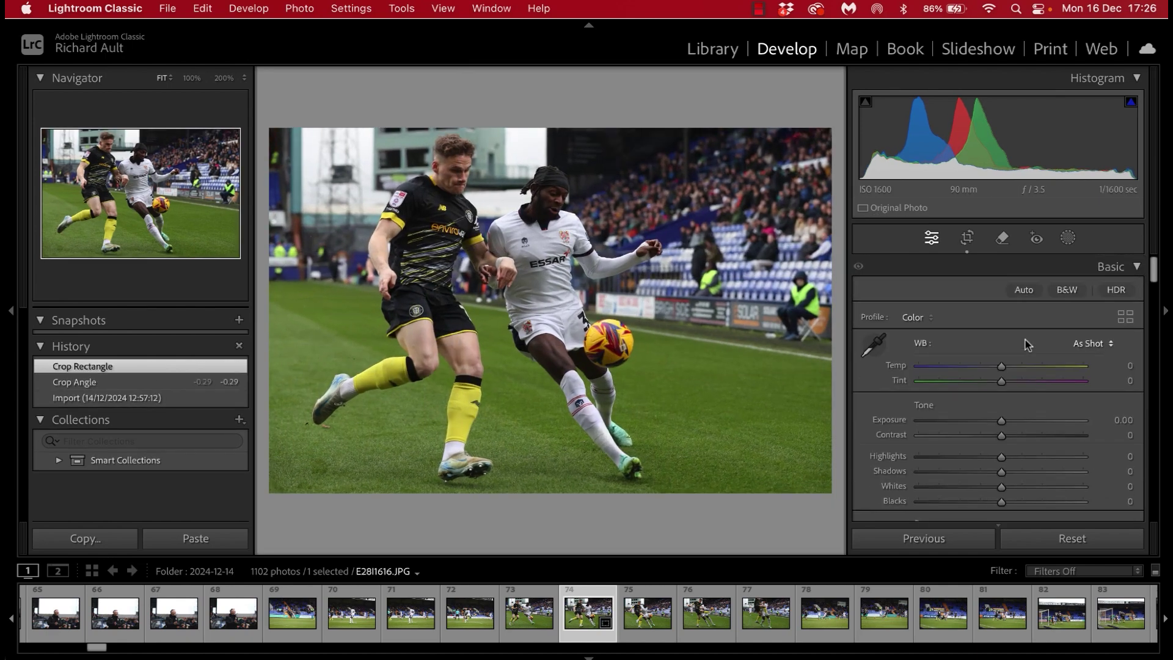
- Set Exposure to +0.25 and Shadows to +6, then export with the previous settings
left_click_drag(1002, 422, 1005, 424)
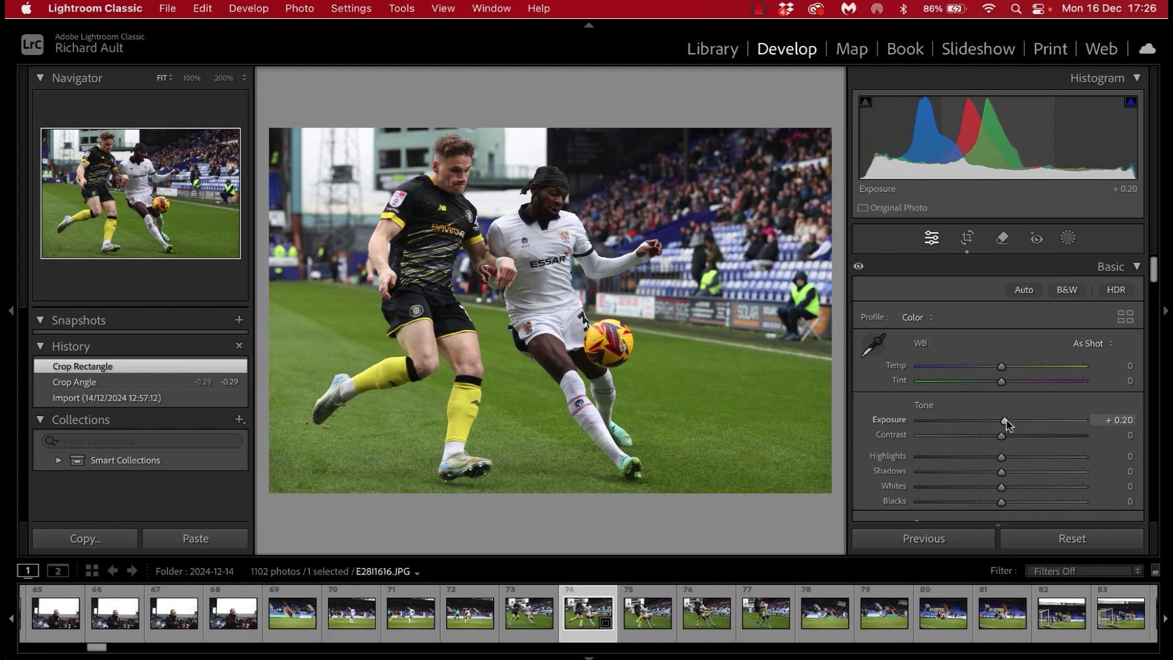
left_click_drag(1002, 472, 1006, 472)
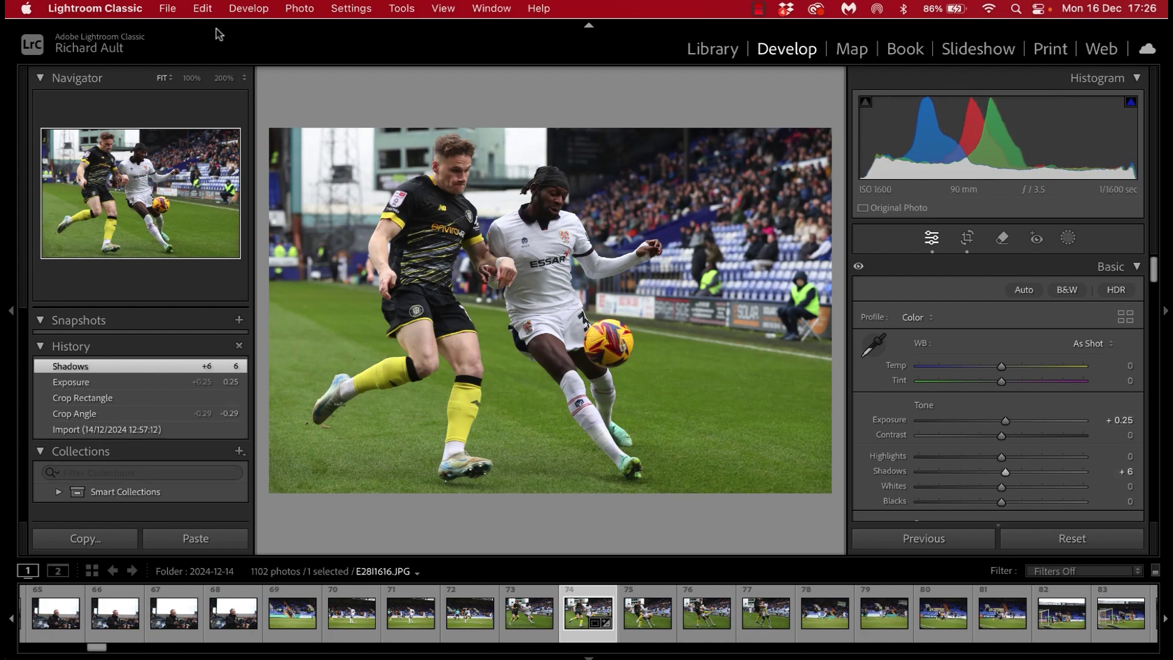
left_click(168, 8)
left_click(293, 267)
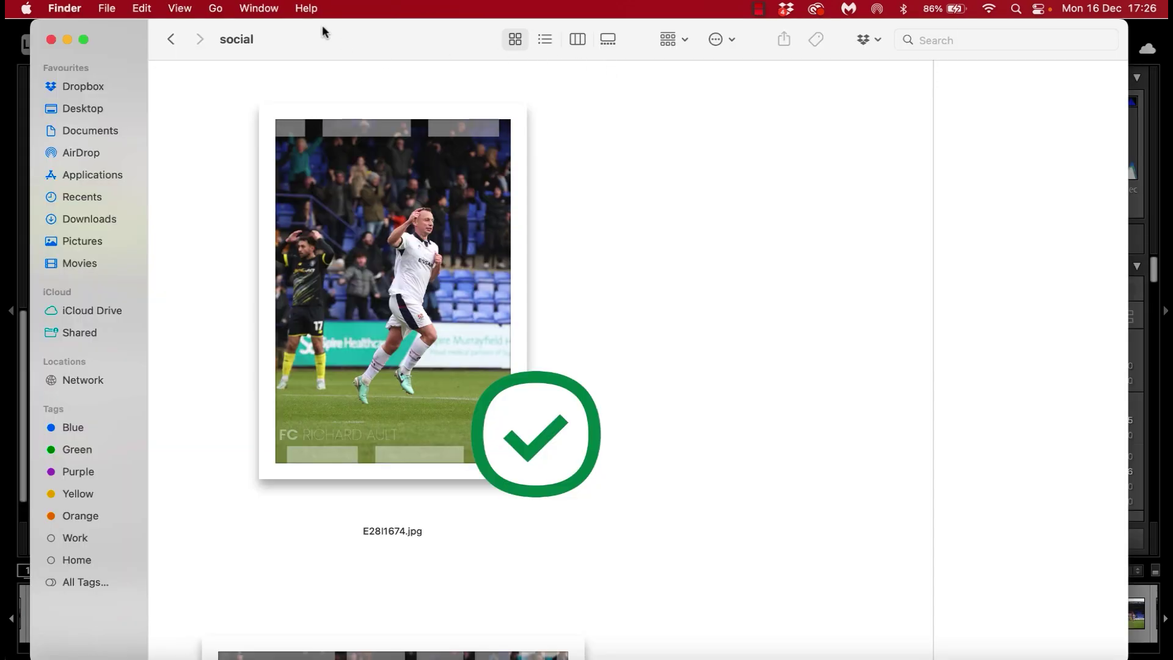
- Go via 2024-25 into Accrington home and select E28I1561.jpg to view its 7 MB, 4894×3263 details
left_click(172, 40)
left_click(171, 40)
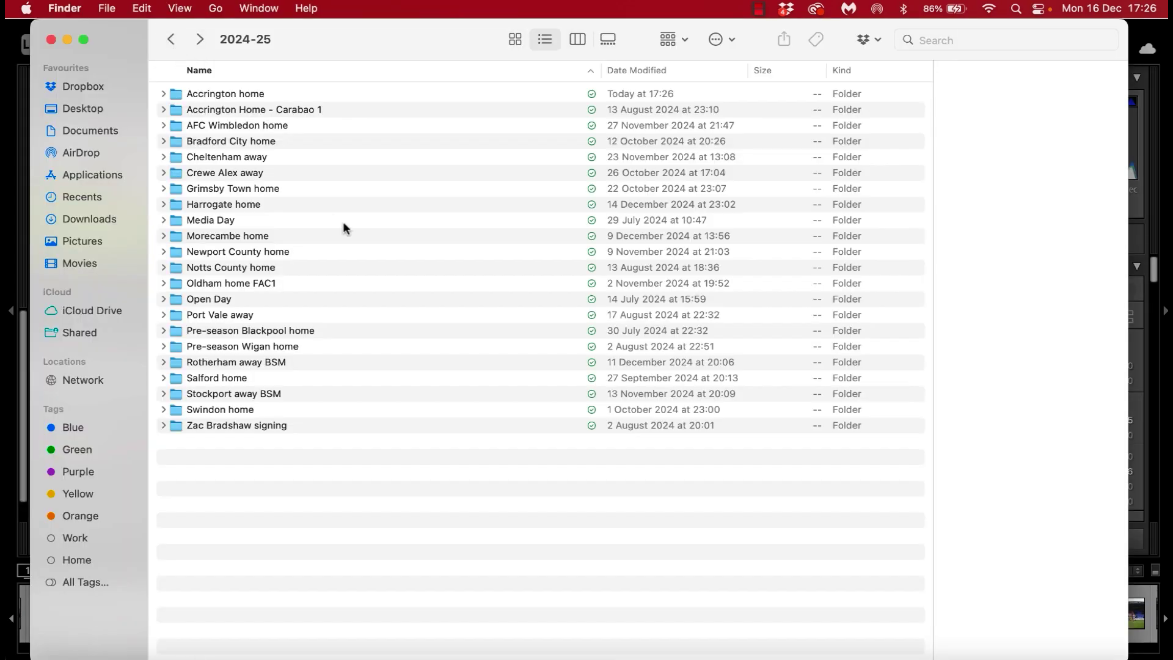
double_click(296, 98)
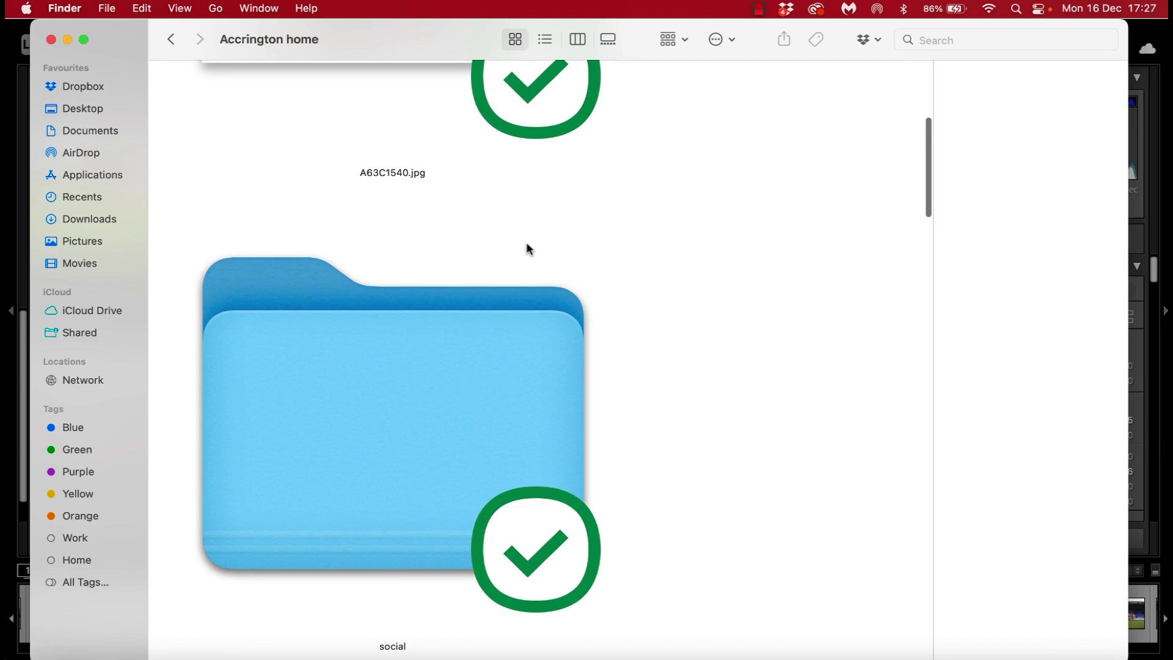
scroll(537, 211, "up", 5)
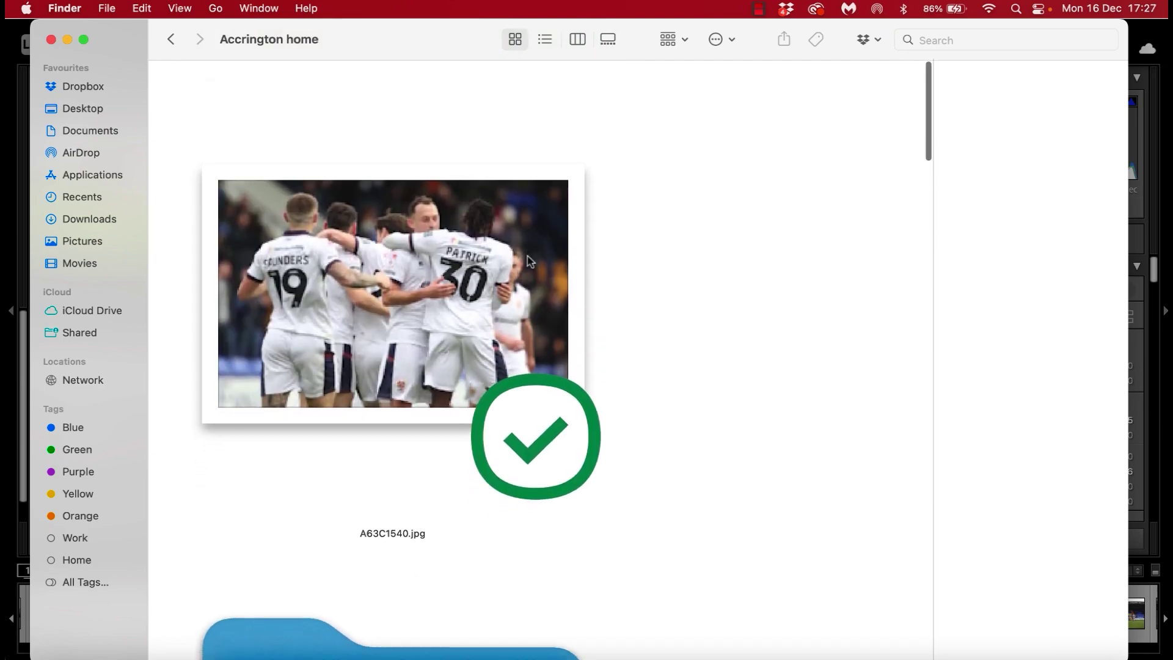
scroll(529, 256, "down", 10)
scroll(529, 261, "down", 15)
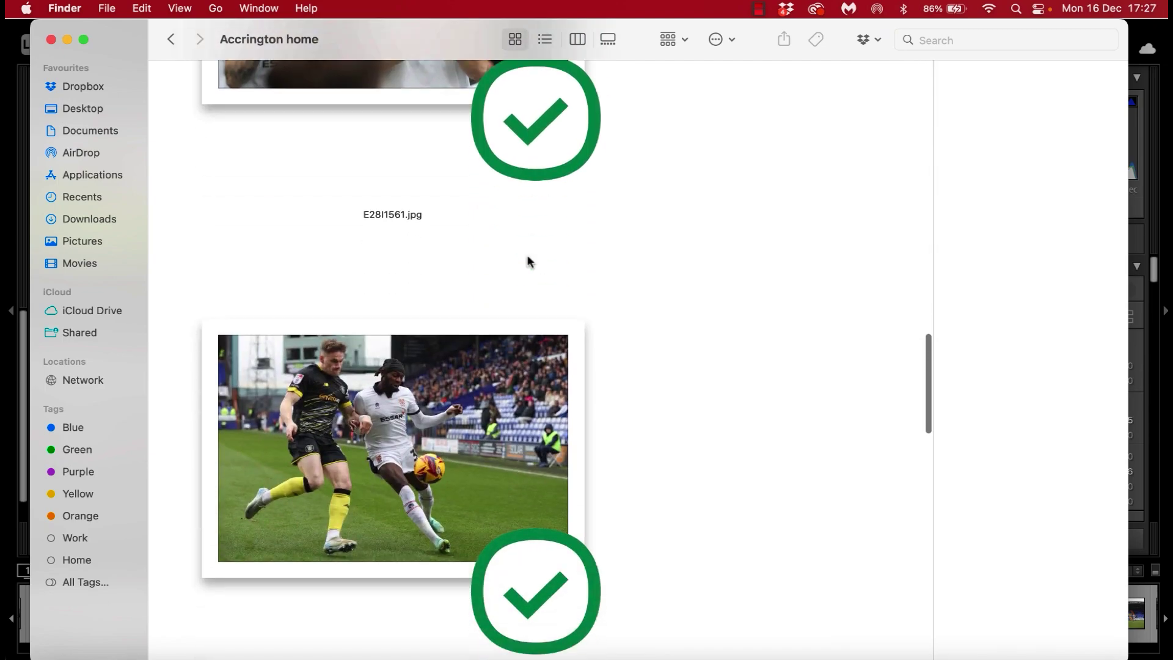
scroll(529, 261, "down", 10)
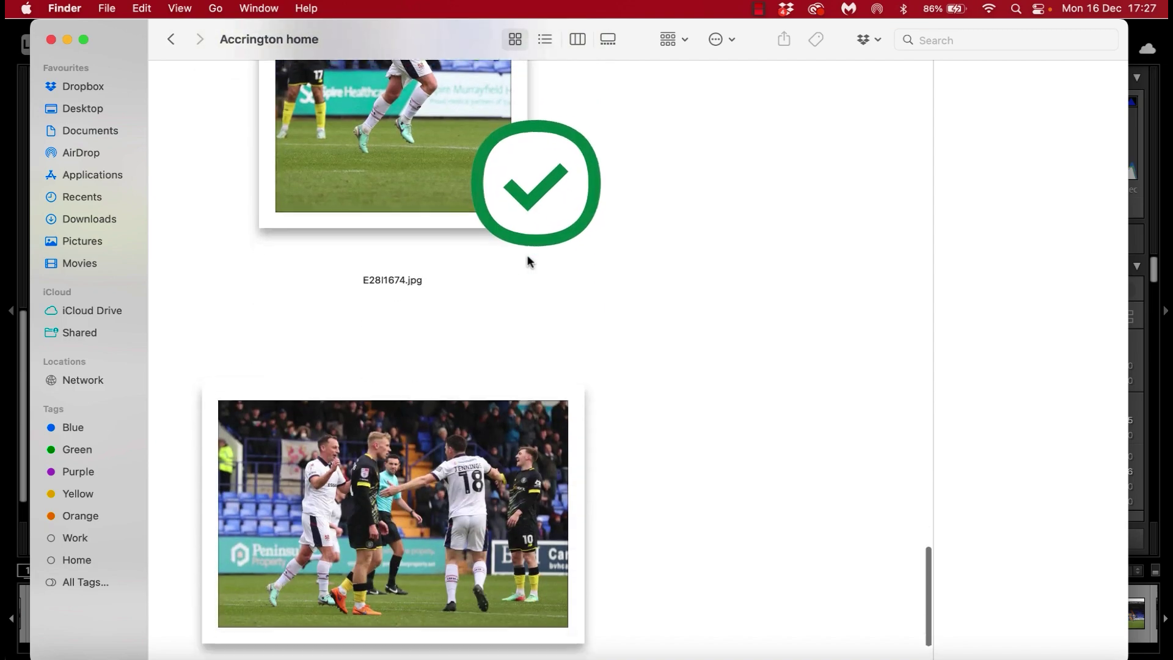
scroll(527, 254, "up", 15)
scroll(527, 246, "down", 10)
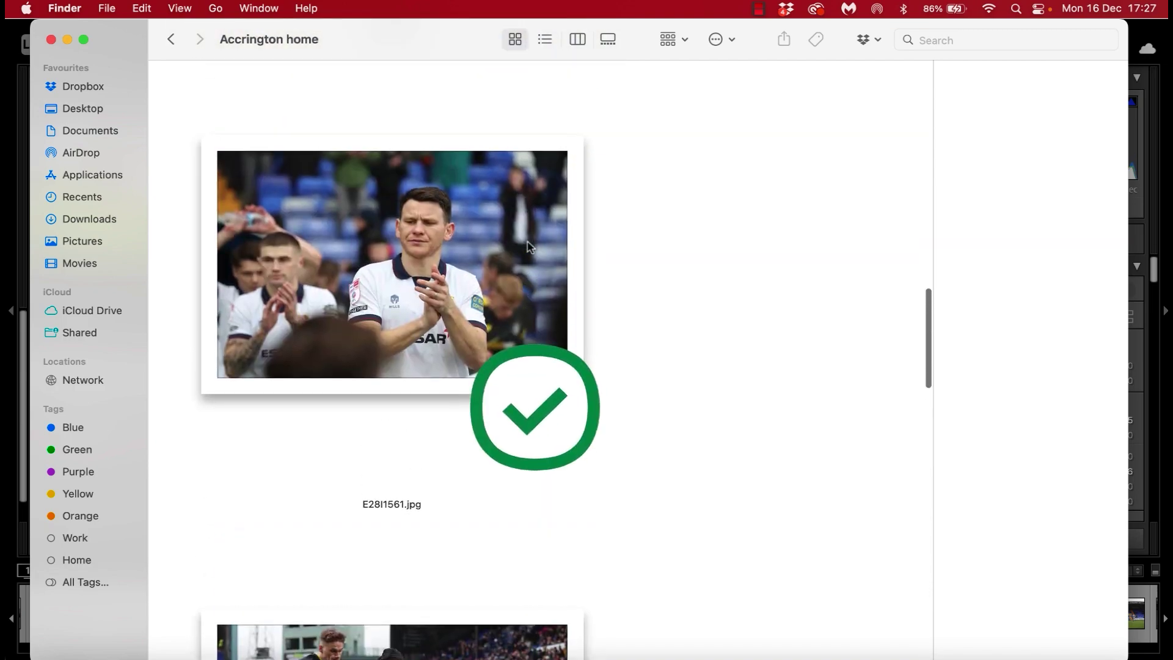
scroll(441, 266, "up", 2)
left_click(470, 291)
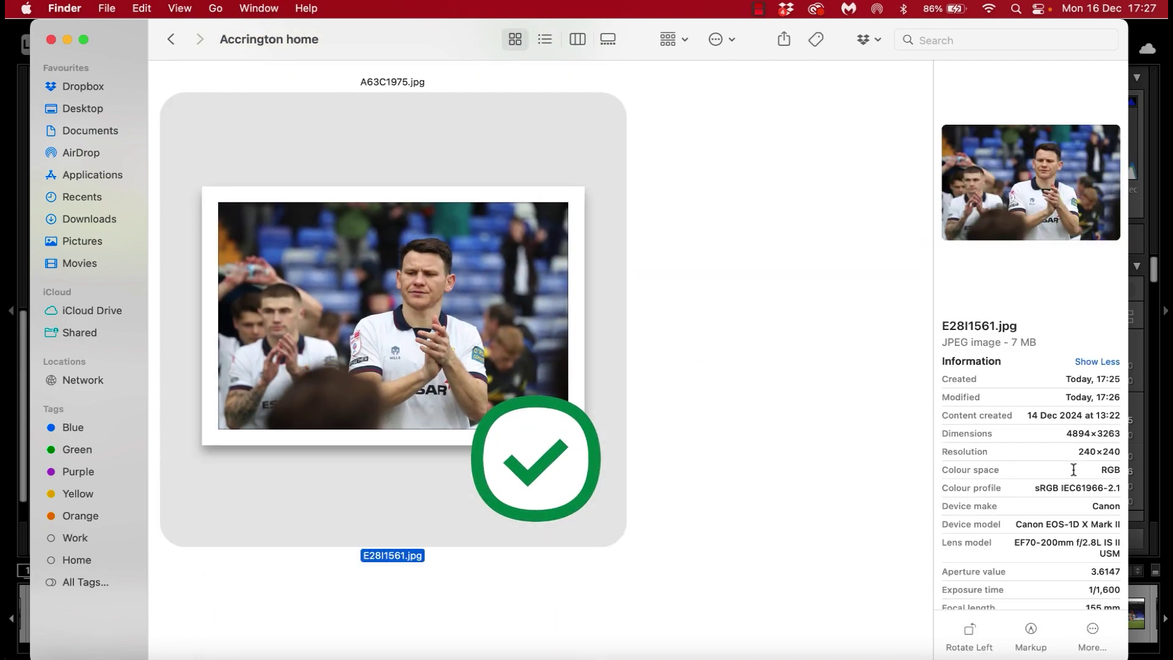